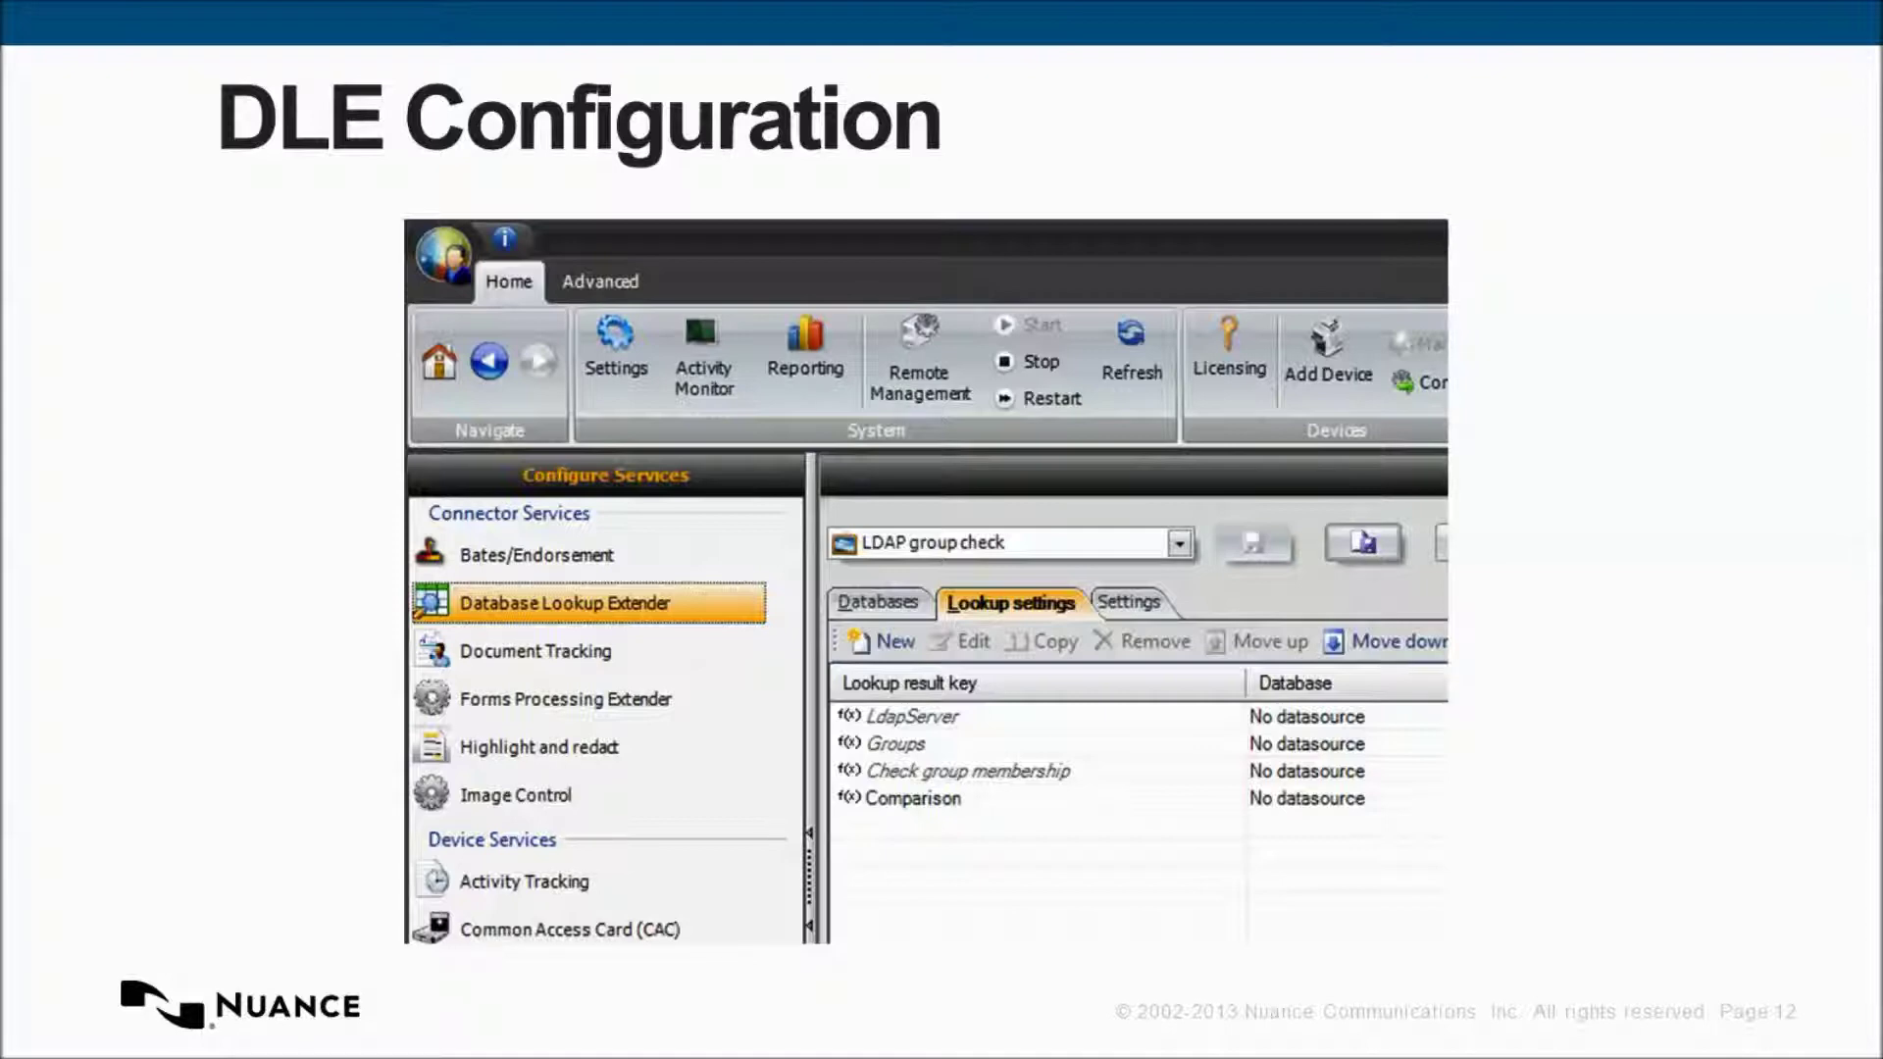
Advance through the LdapServer, Groups, Check group membership and Comparison lookup slides.
key("Right")
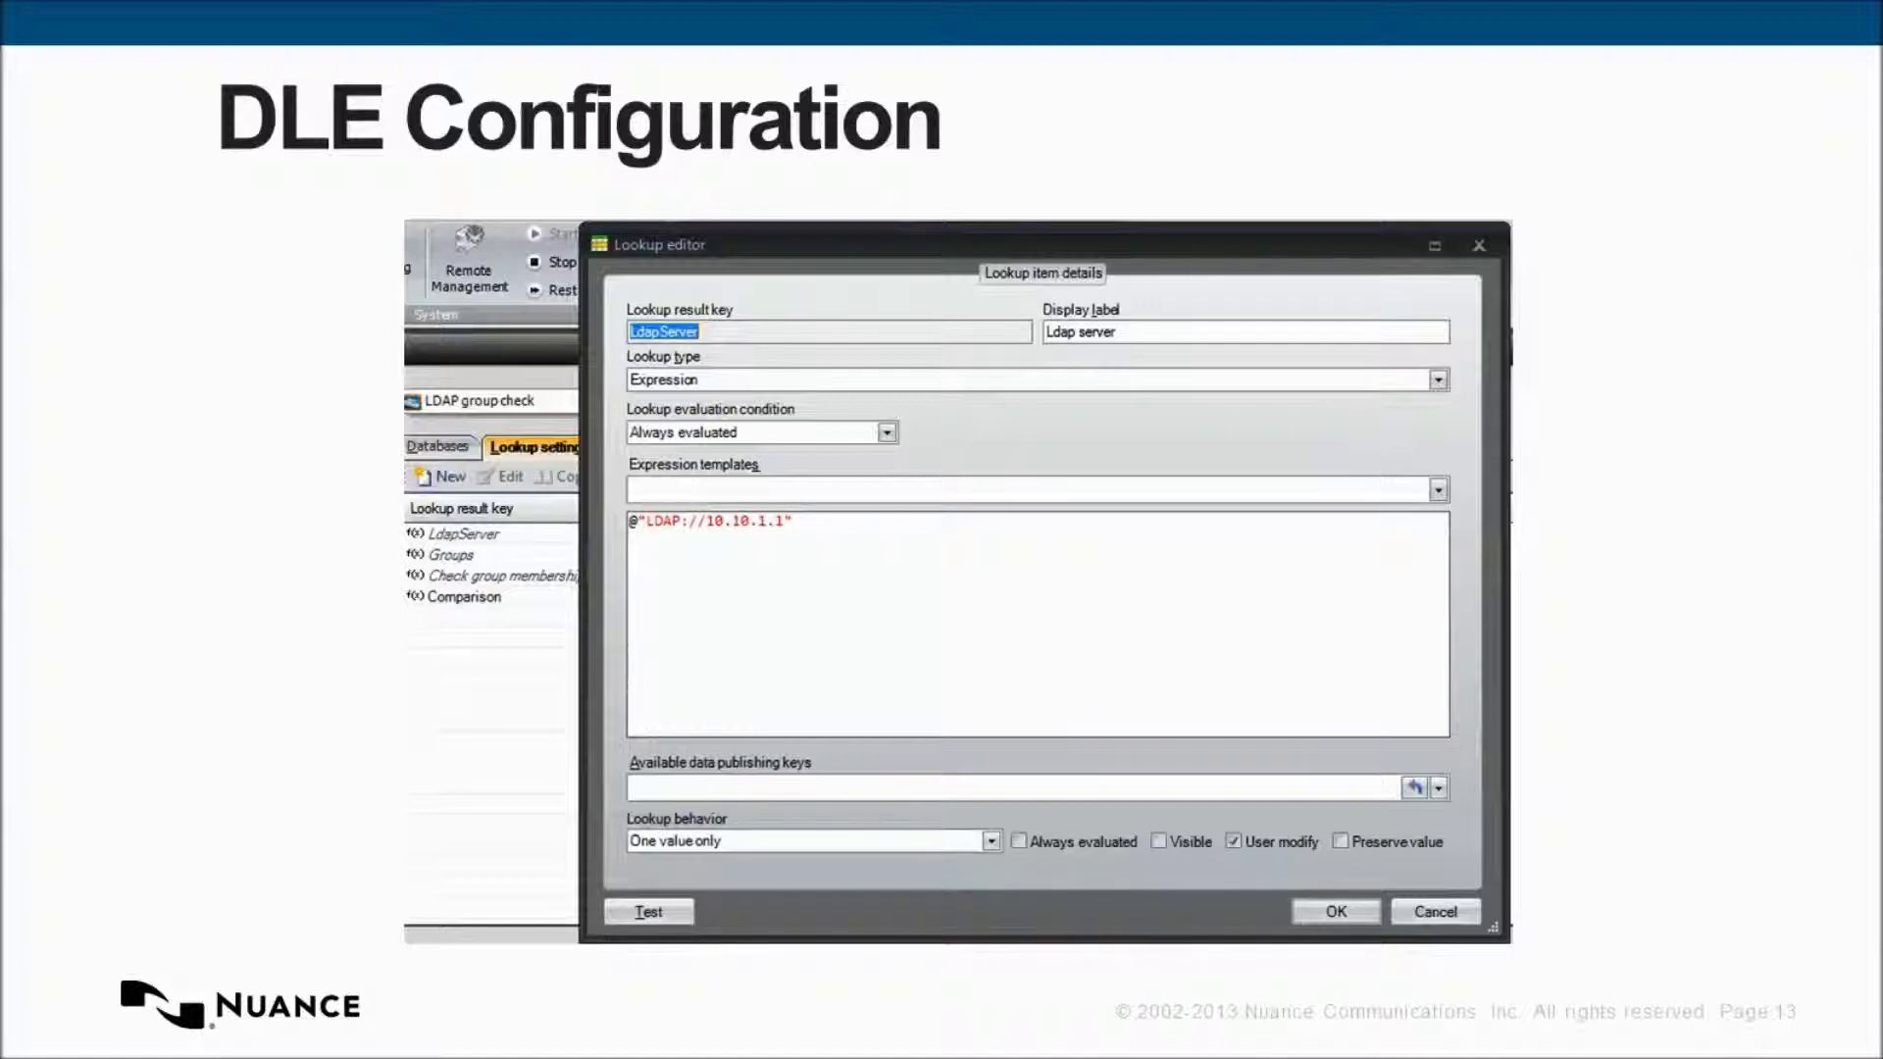
key("Right")
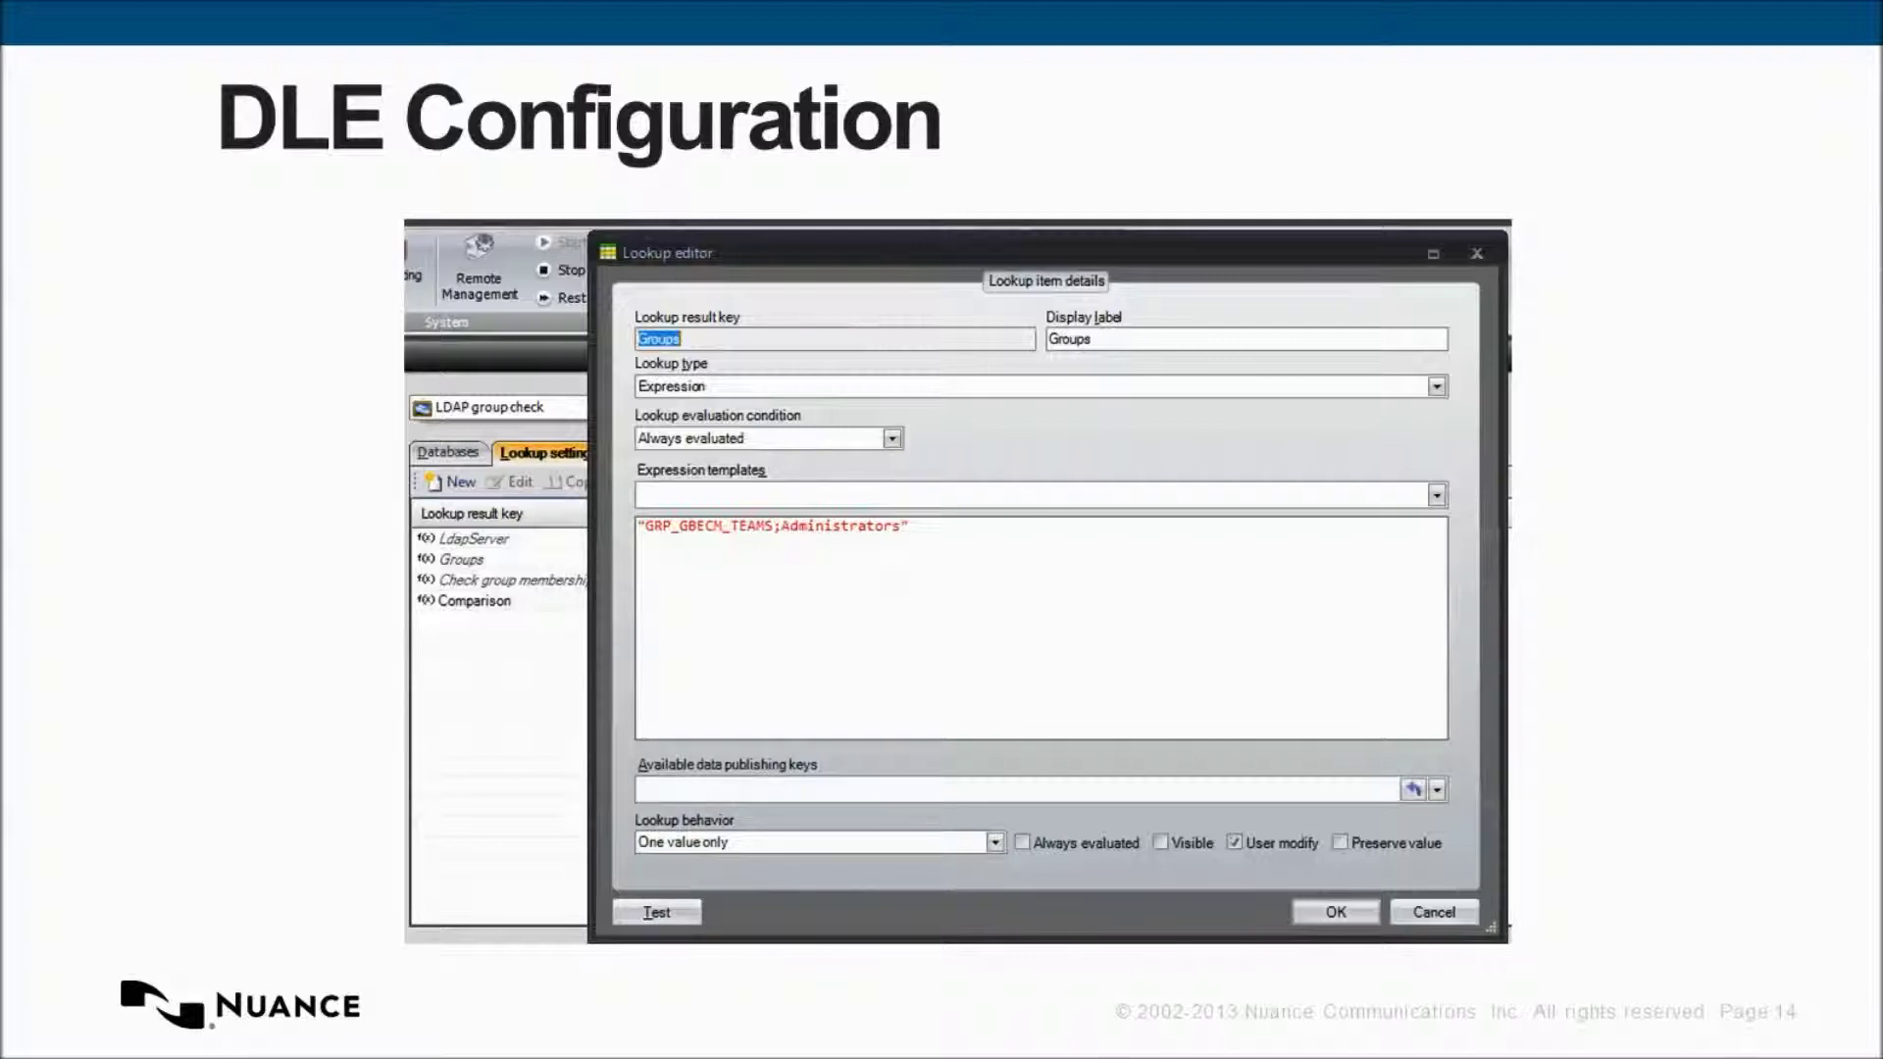
key("Right")
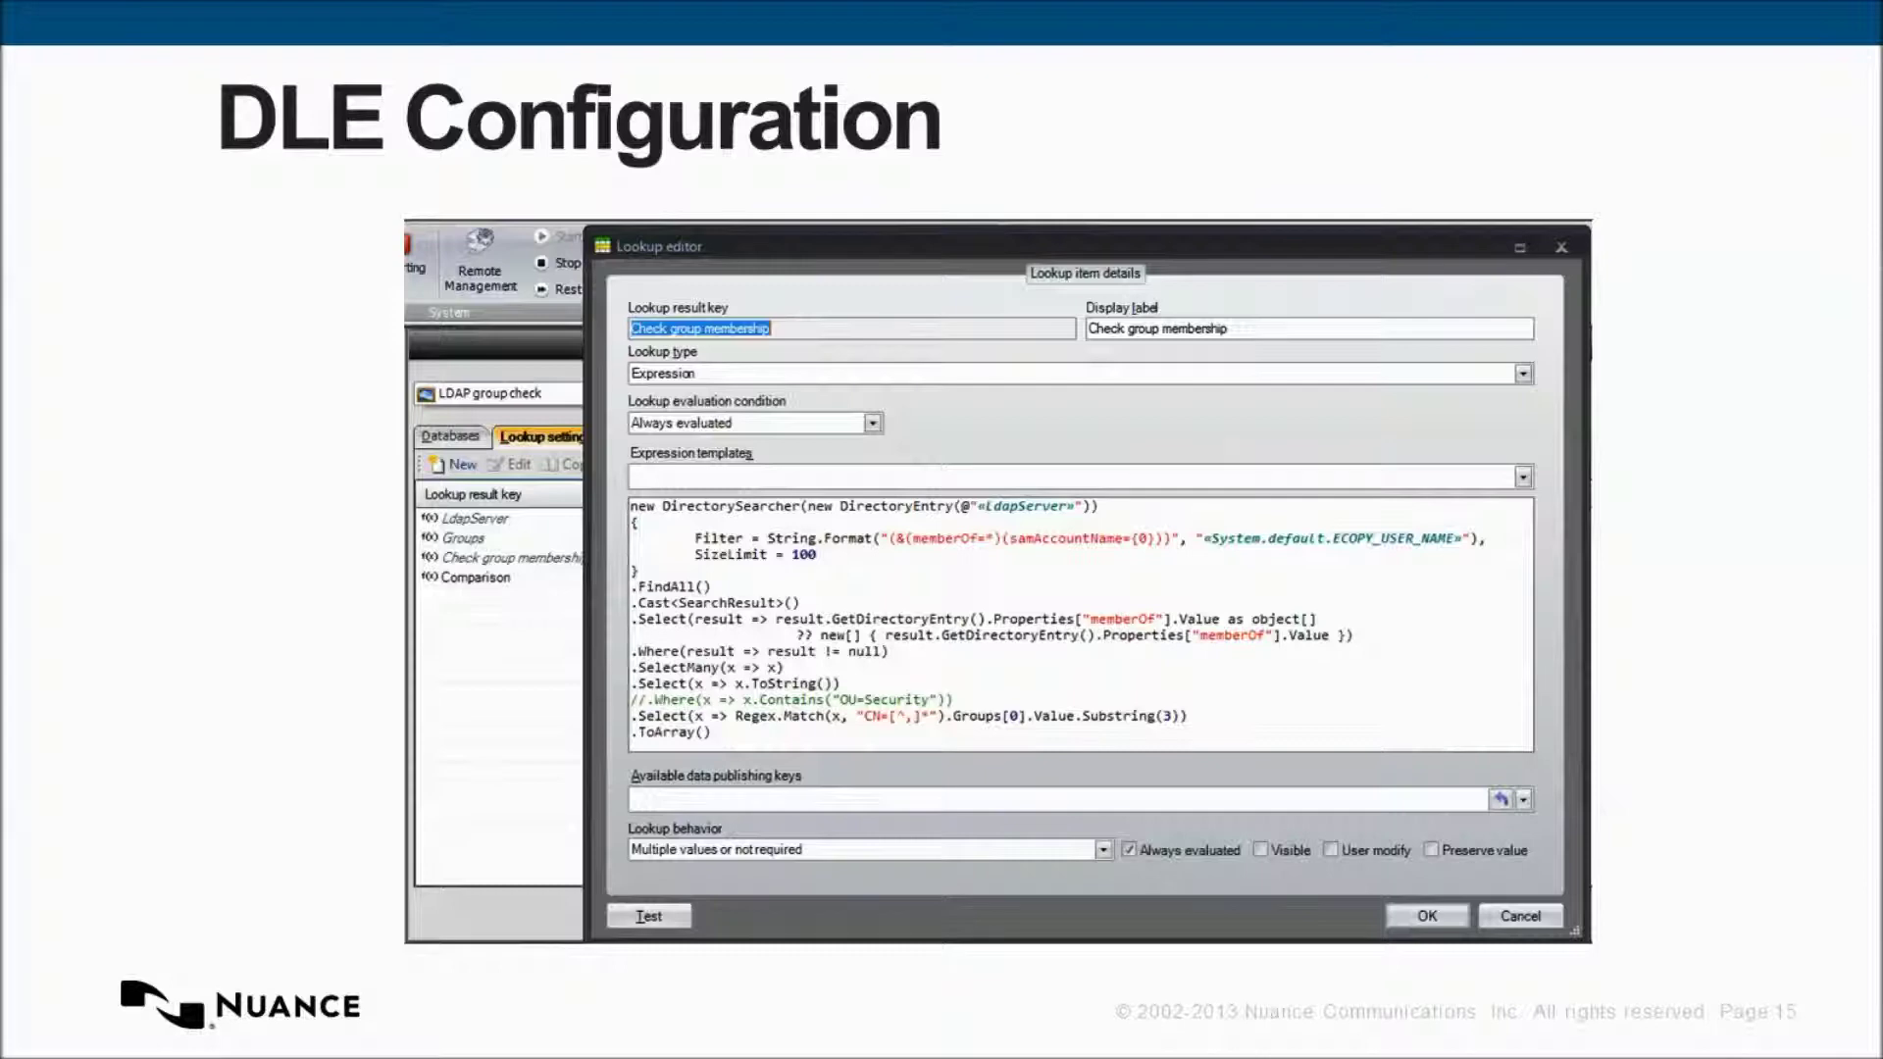
key("Right")
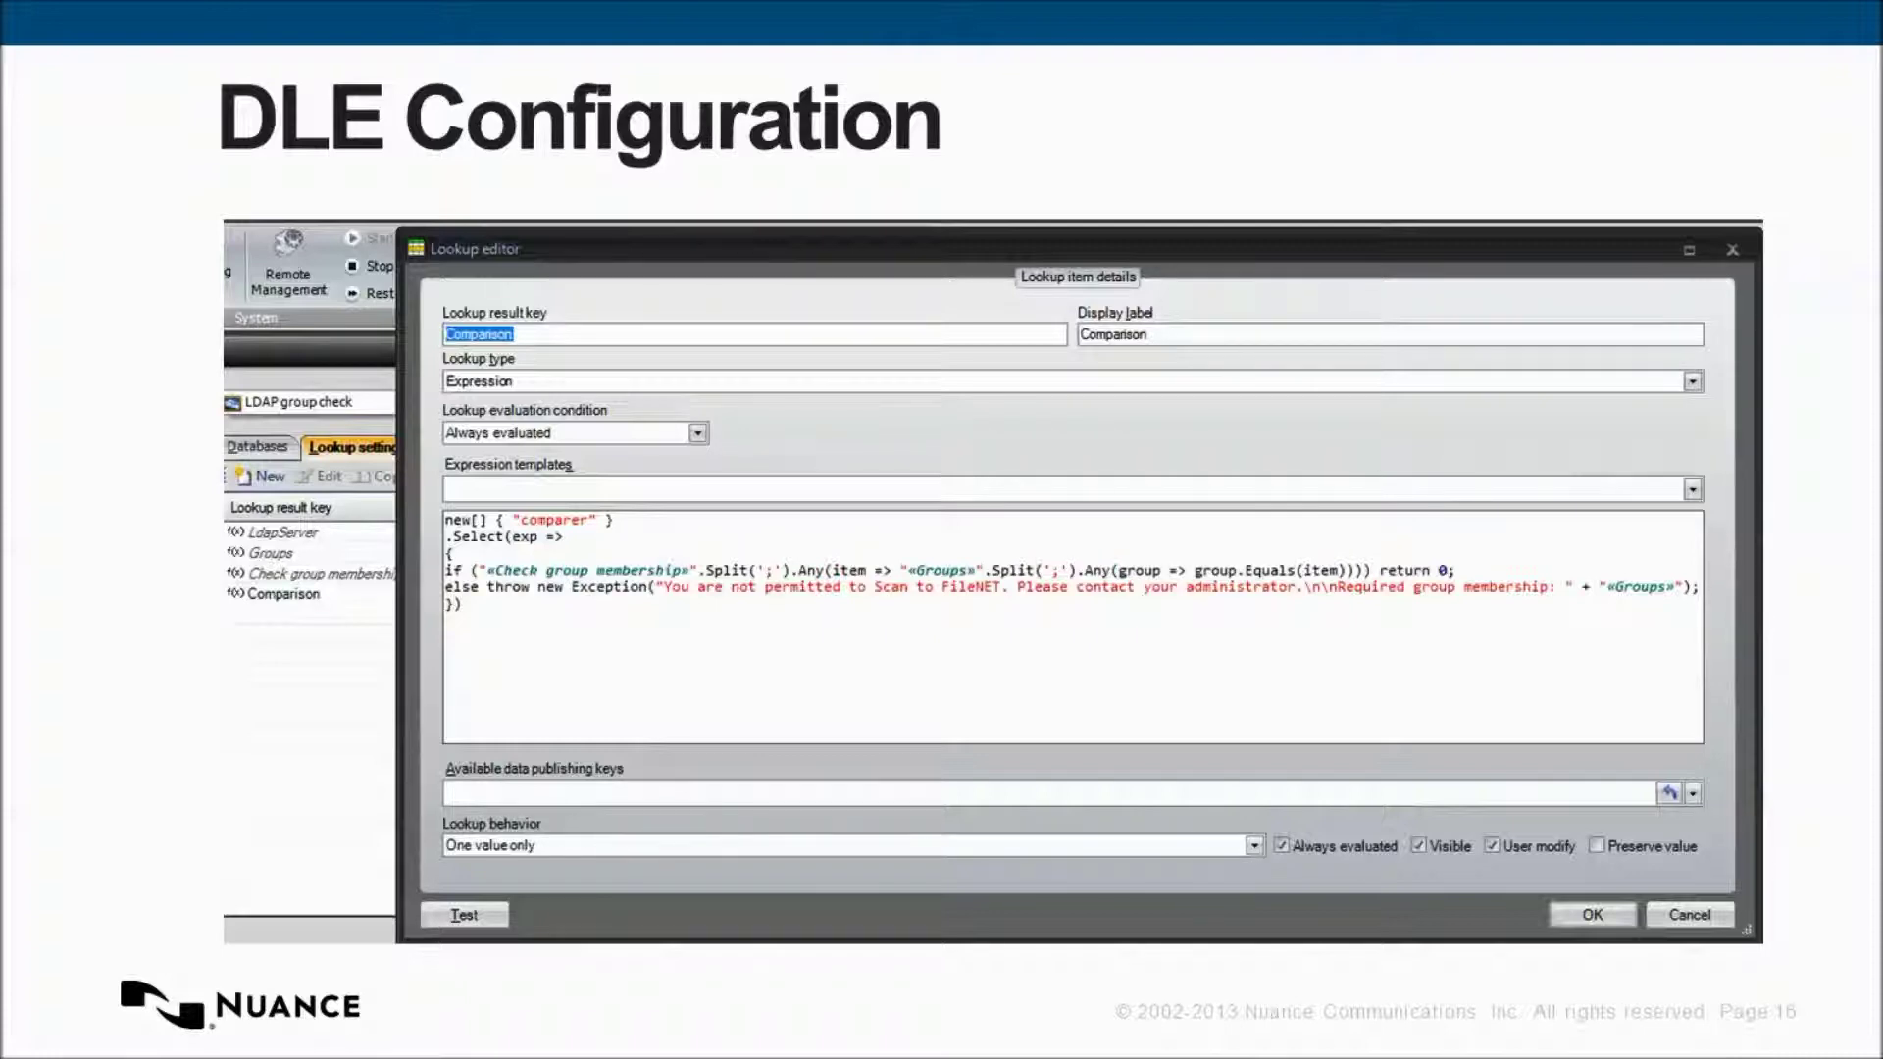
Advance to the User Experience – User Denied Access slide.
key("Right")
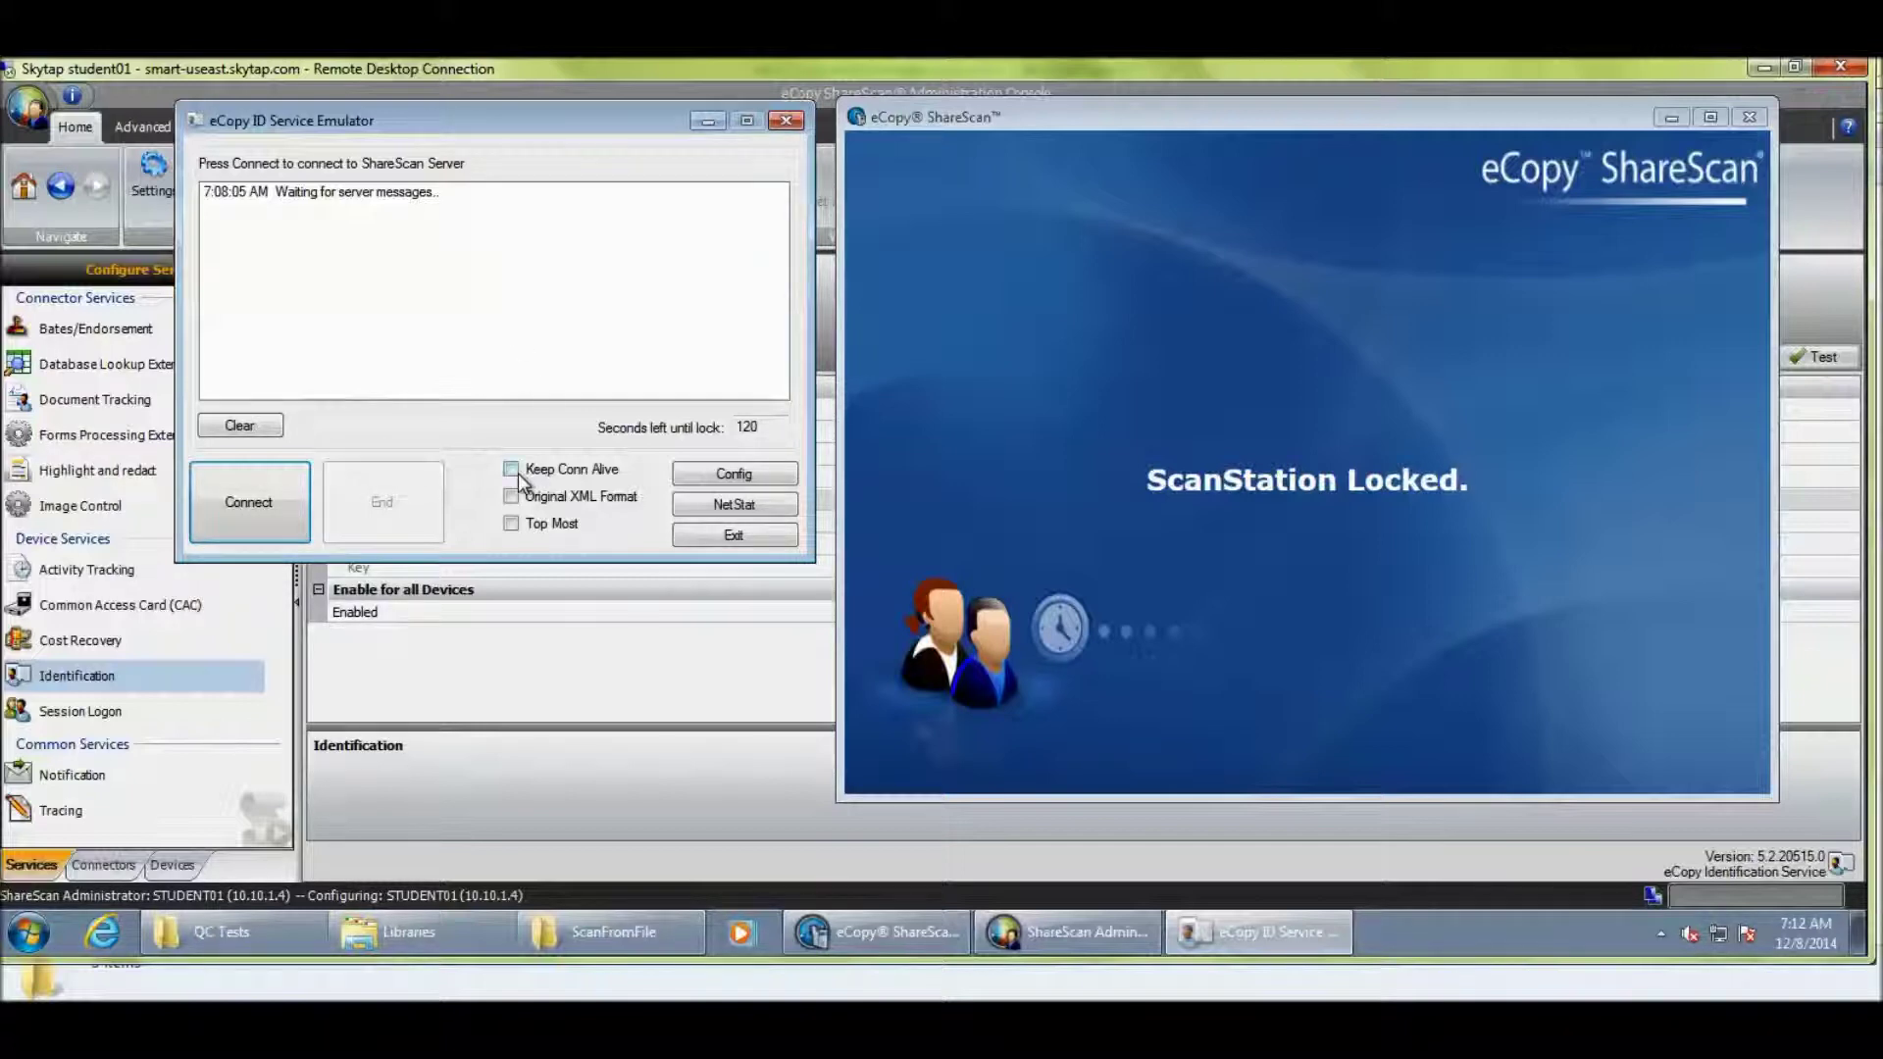
Keep the ID Service Emulator on top and connect the emulated ID user to unlock ShareScan.
left_click(512, 525)
left_click(248, 502)
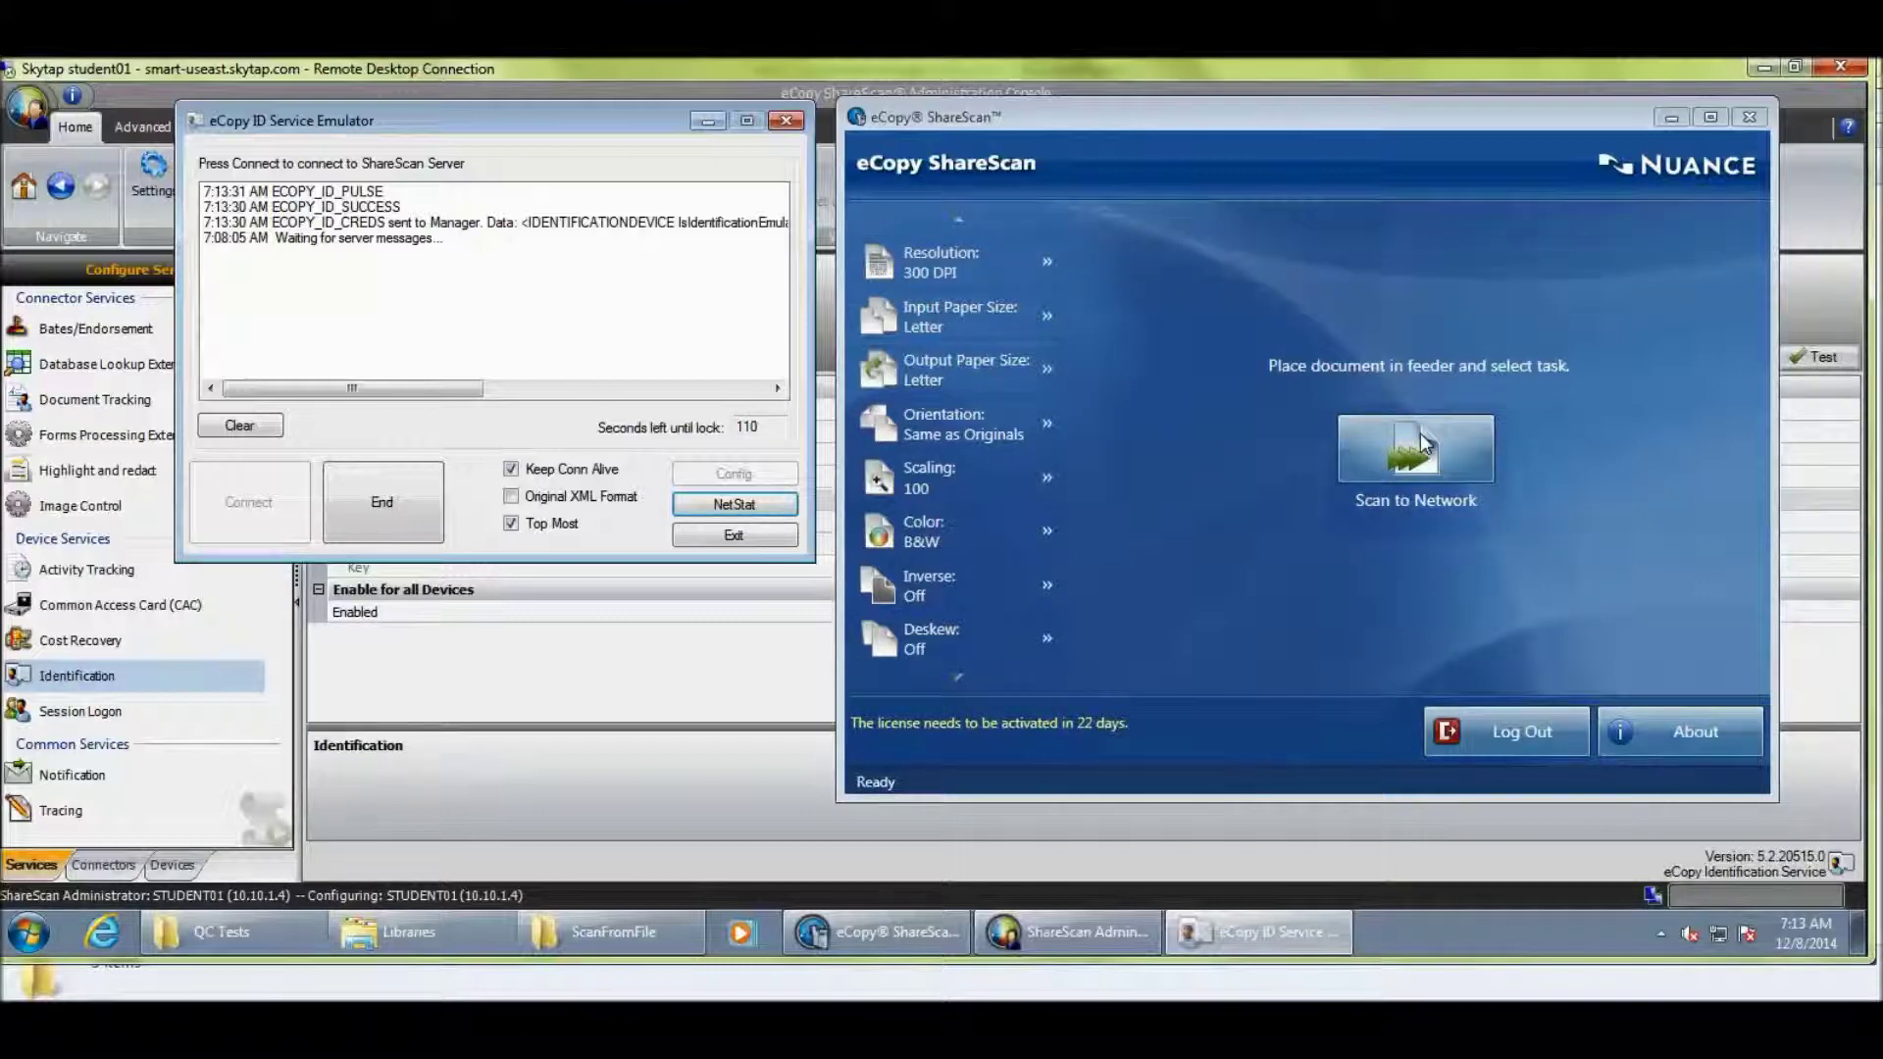
Attempt a Scan to Network job and dismiss the missing group-membership access denied error.
left_click(1420, 435)
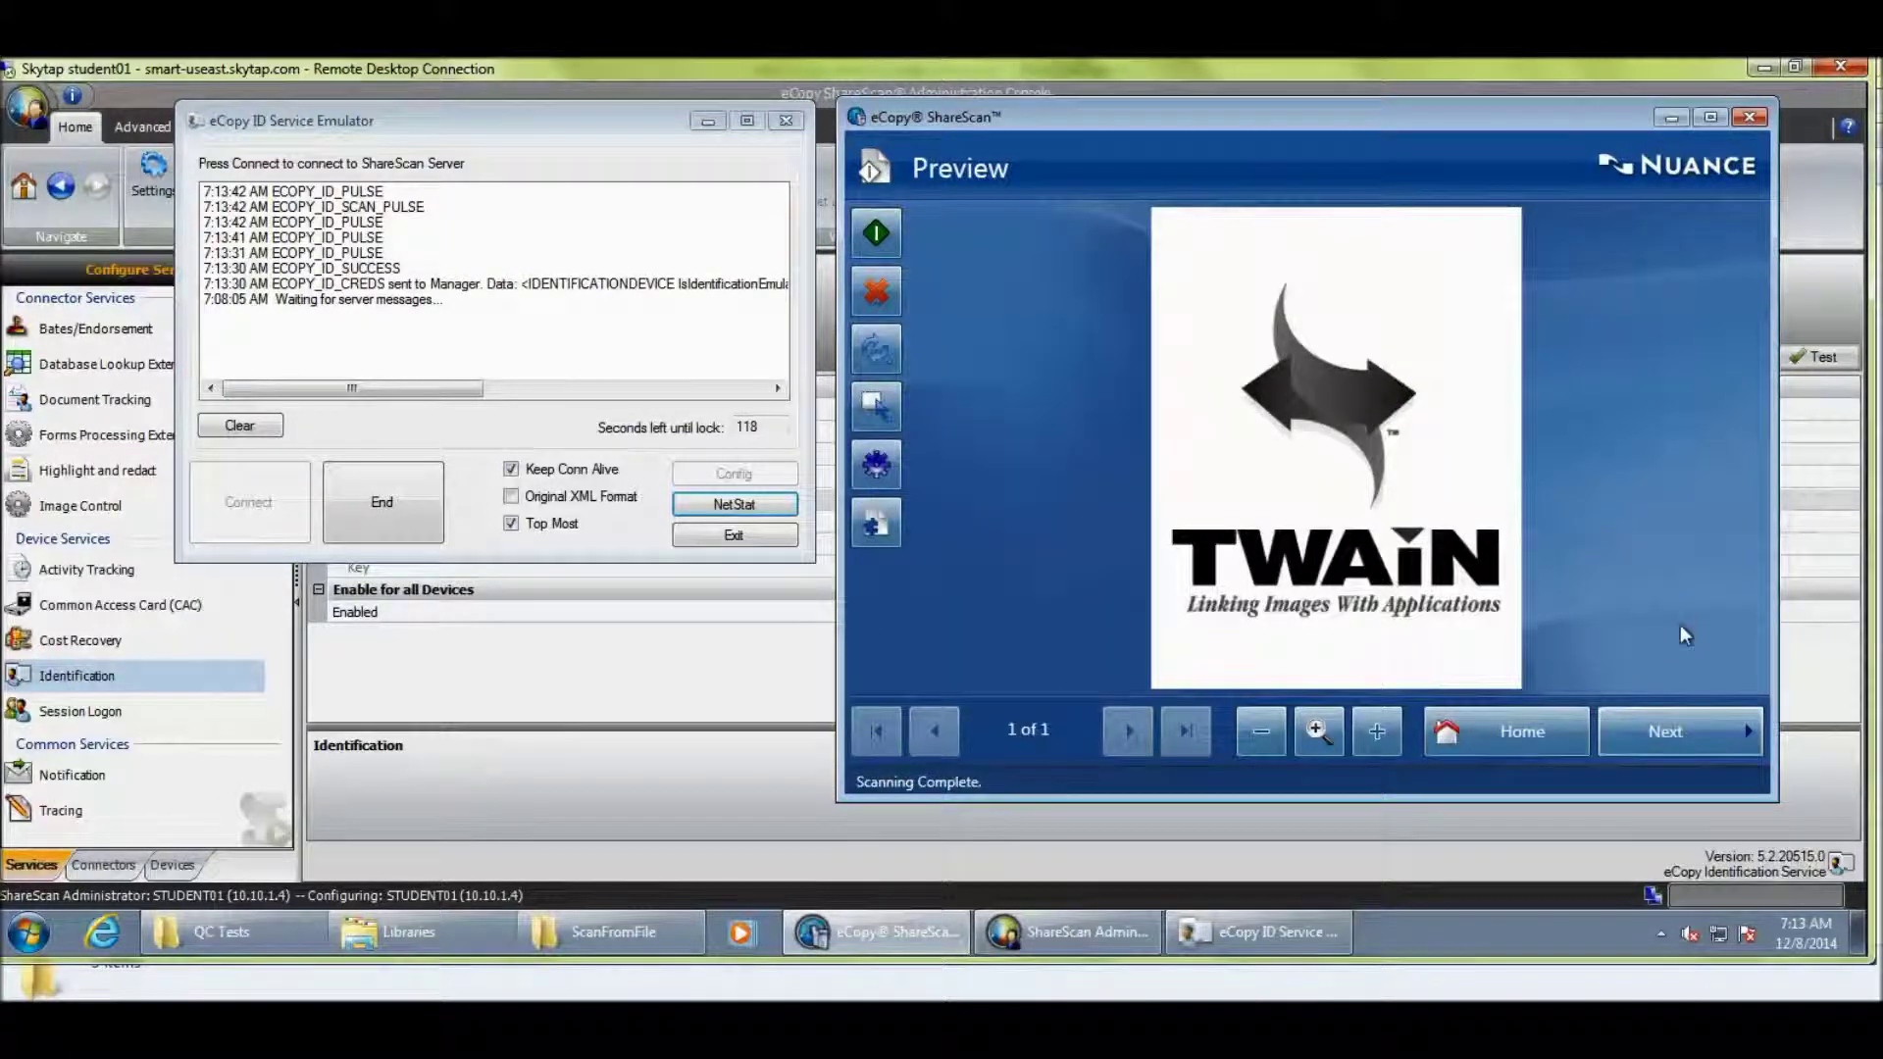
left_click(1702, 741)
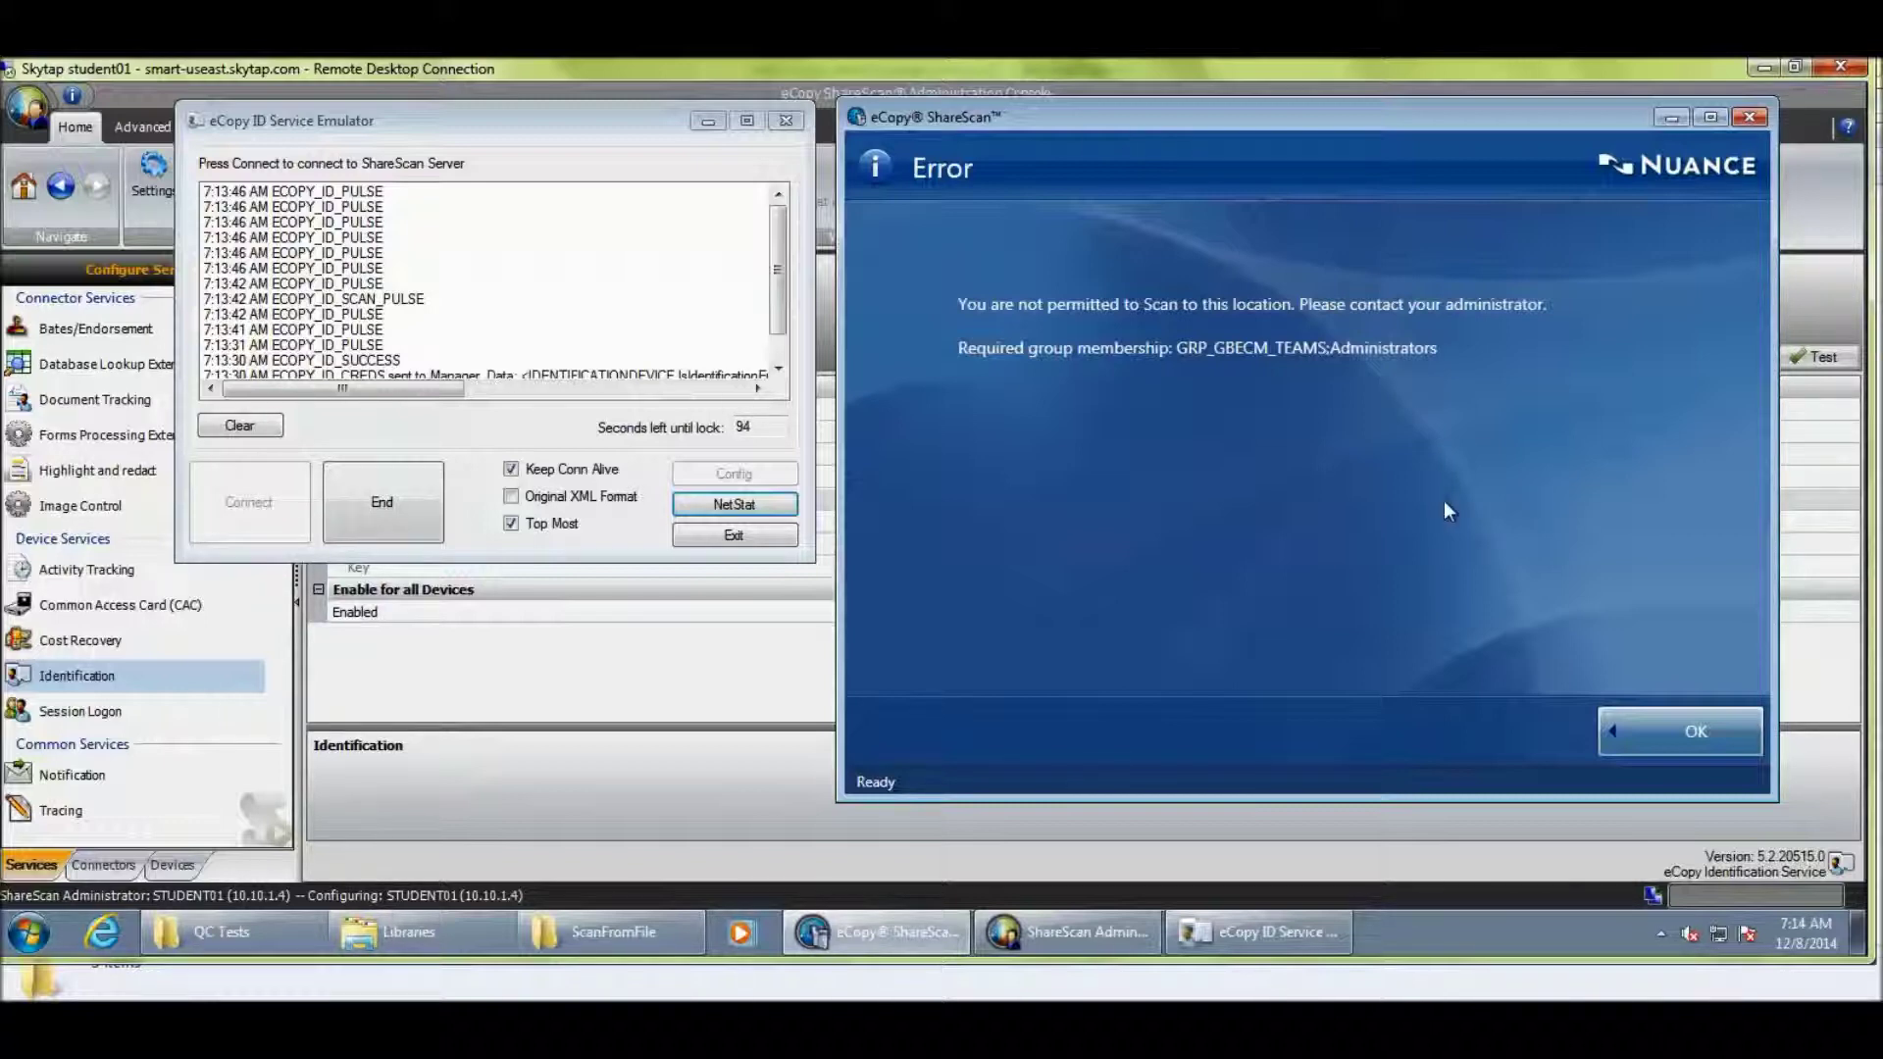
left_click(1656, 735)
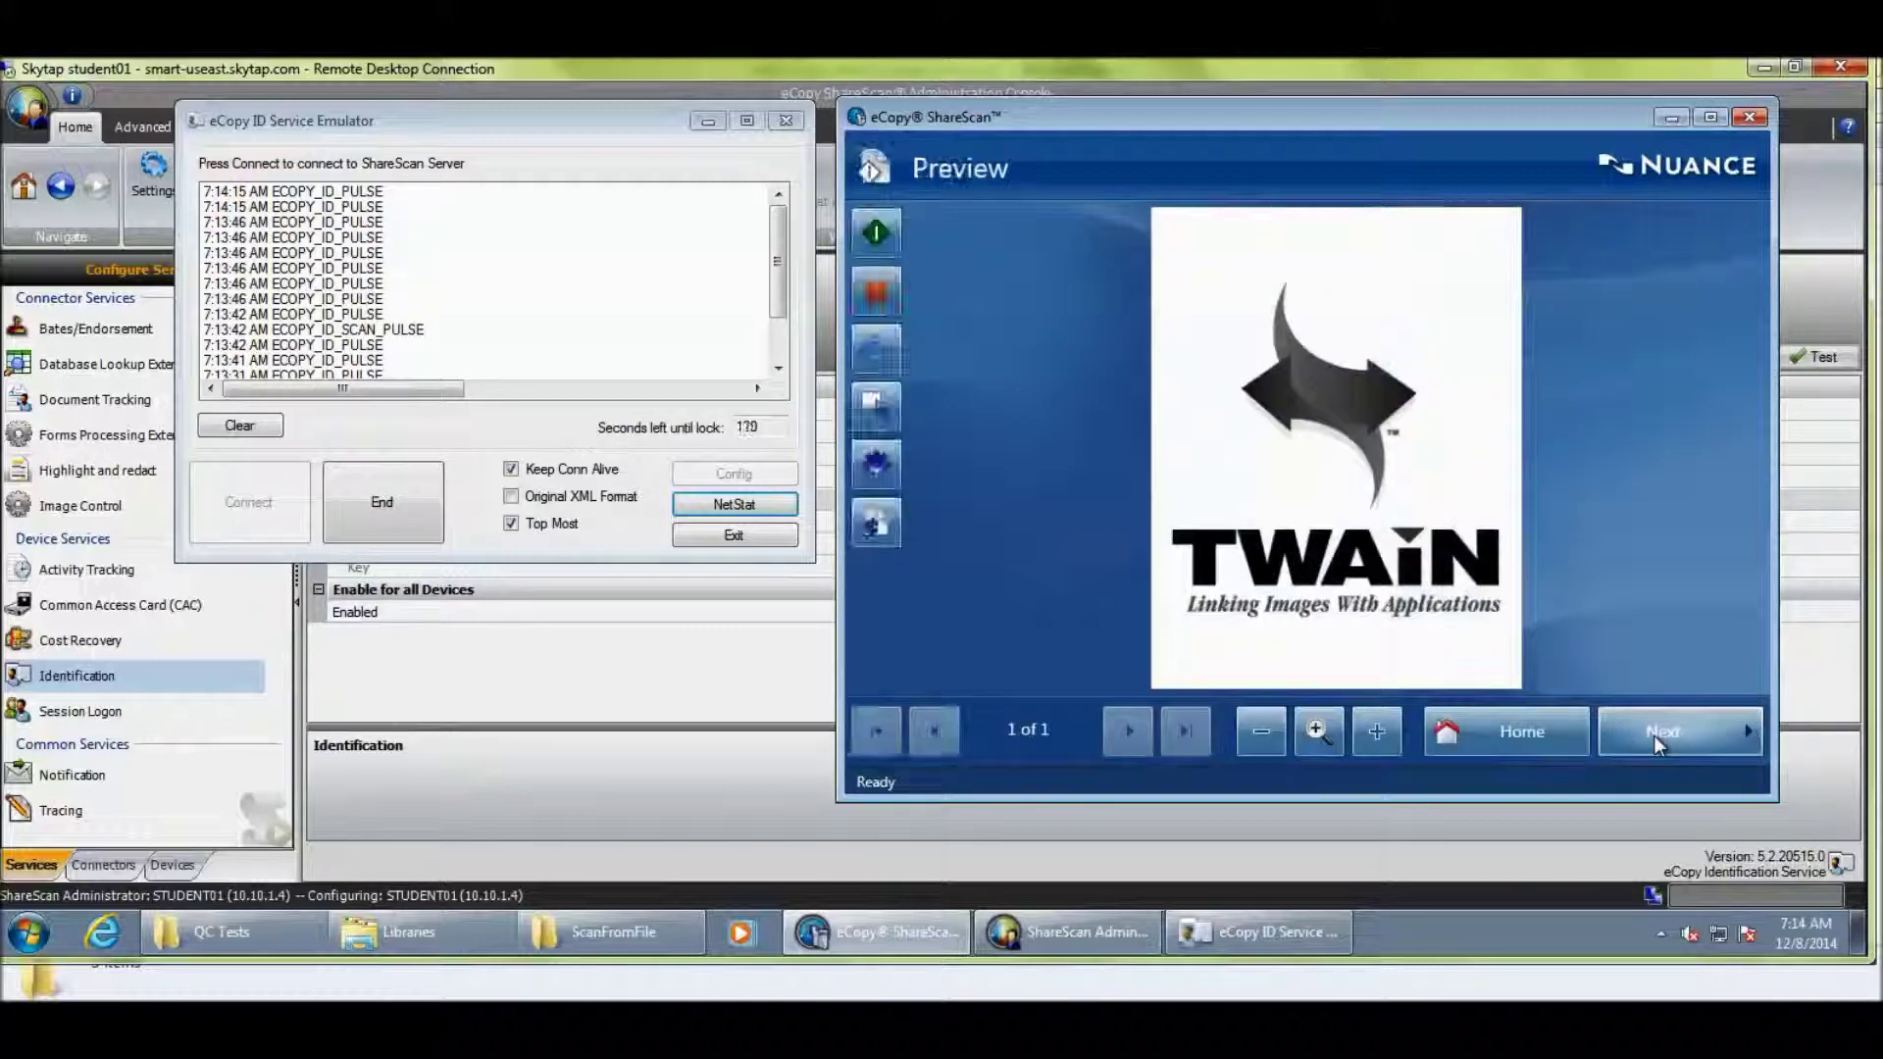
Cancel the scan job, log out of the station and disconnect the emulator.
left_click(1532, 740)
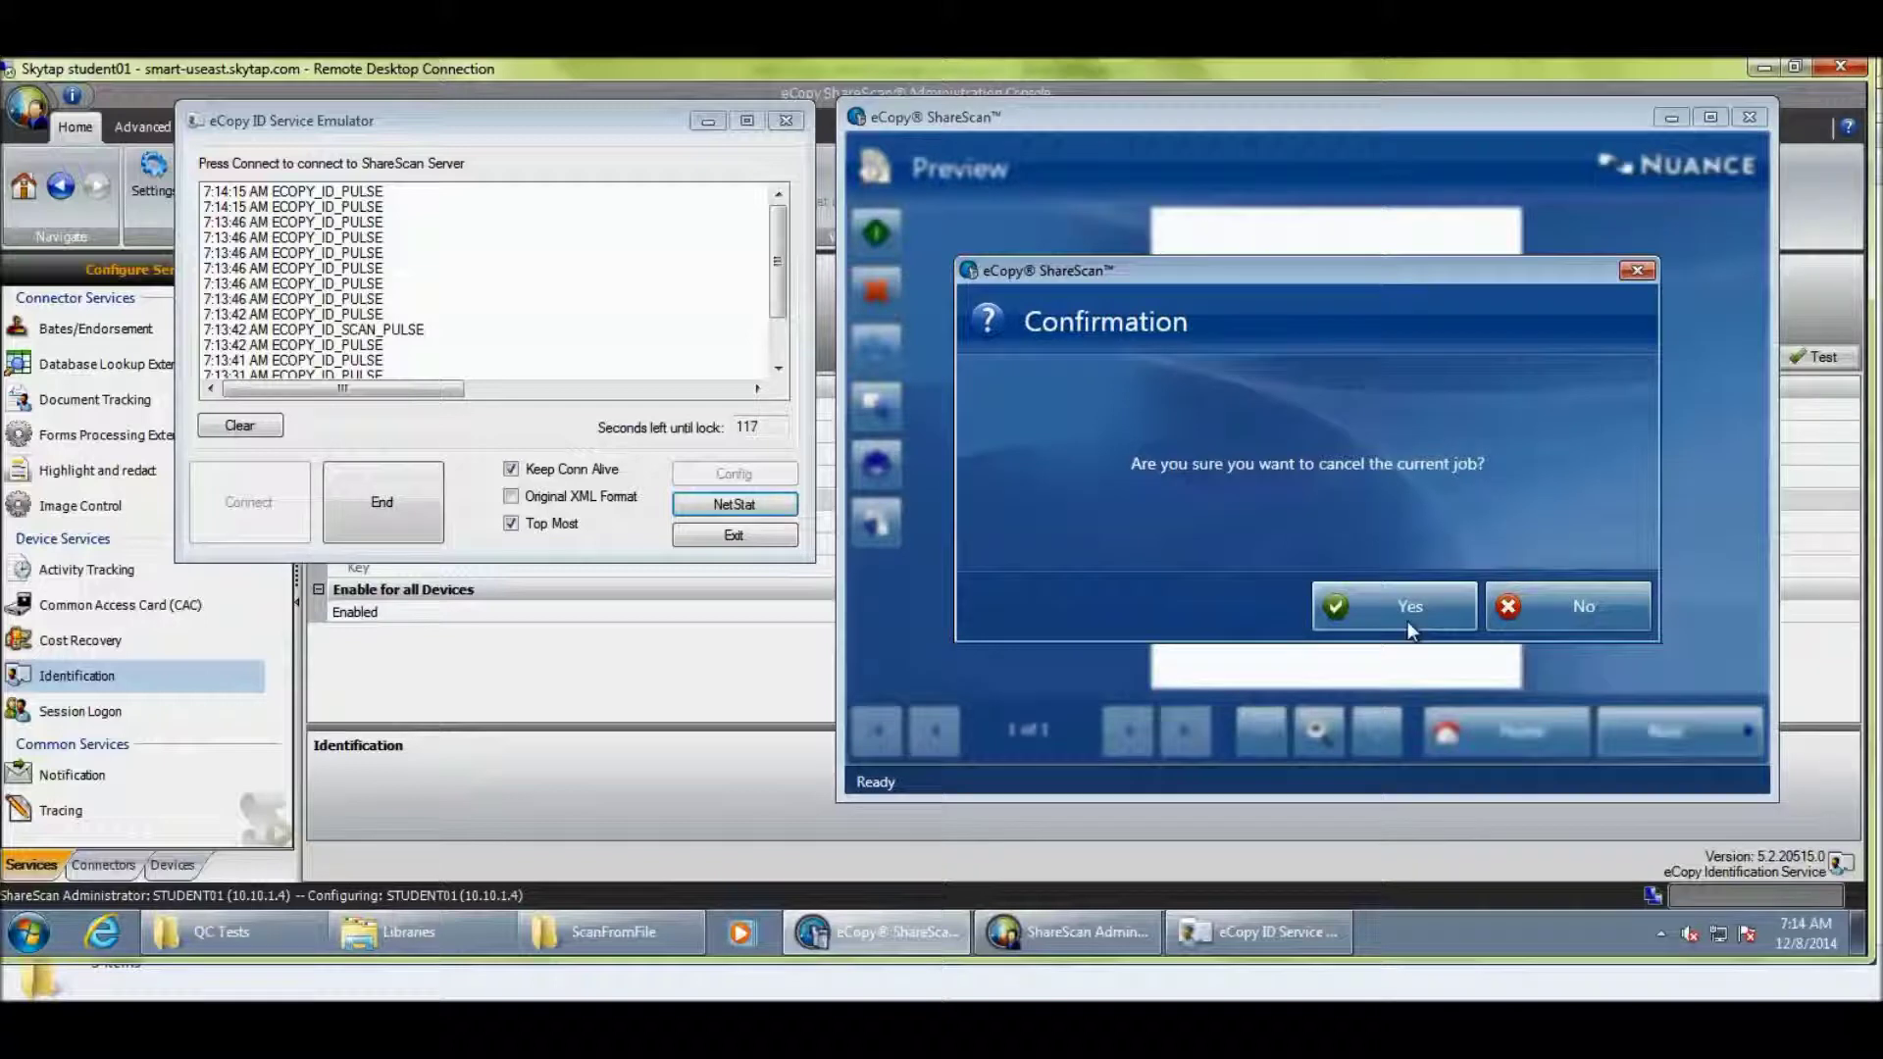
left_click(1404, 615)
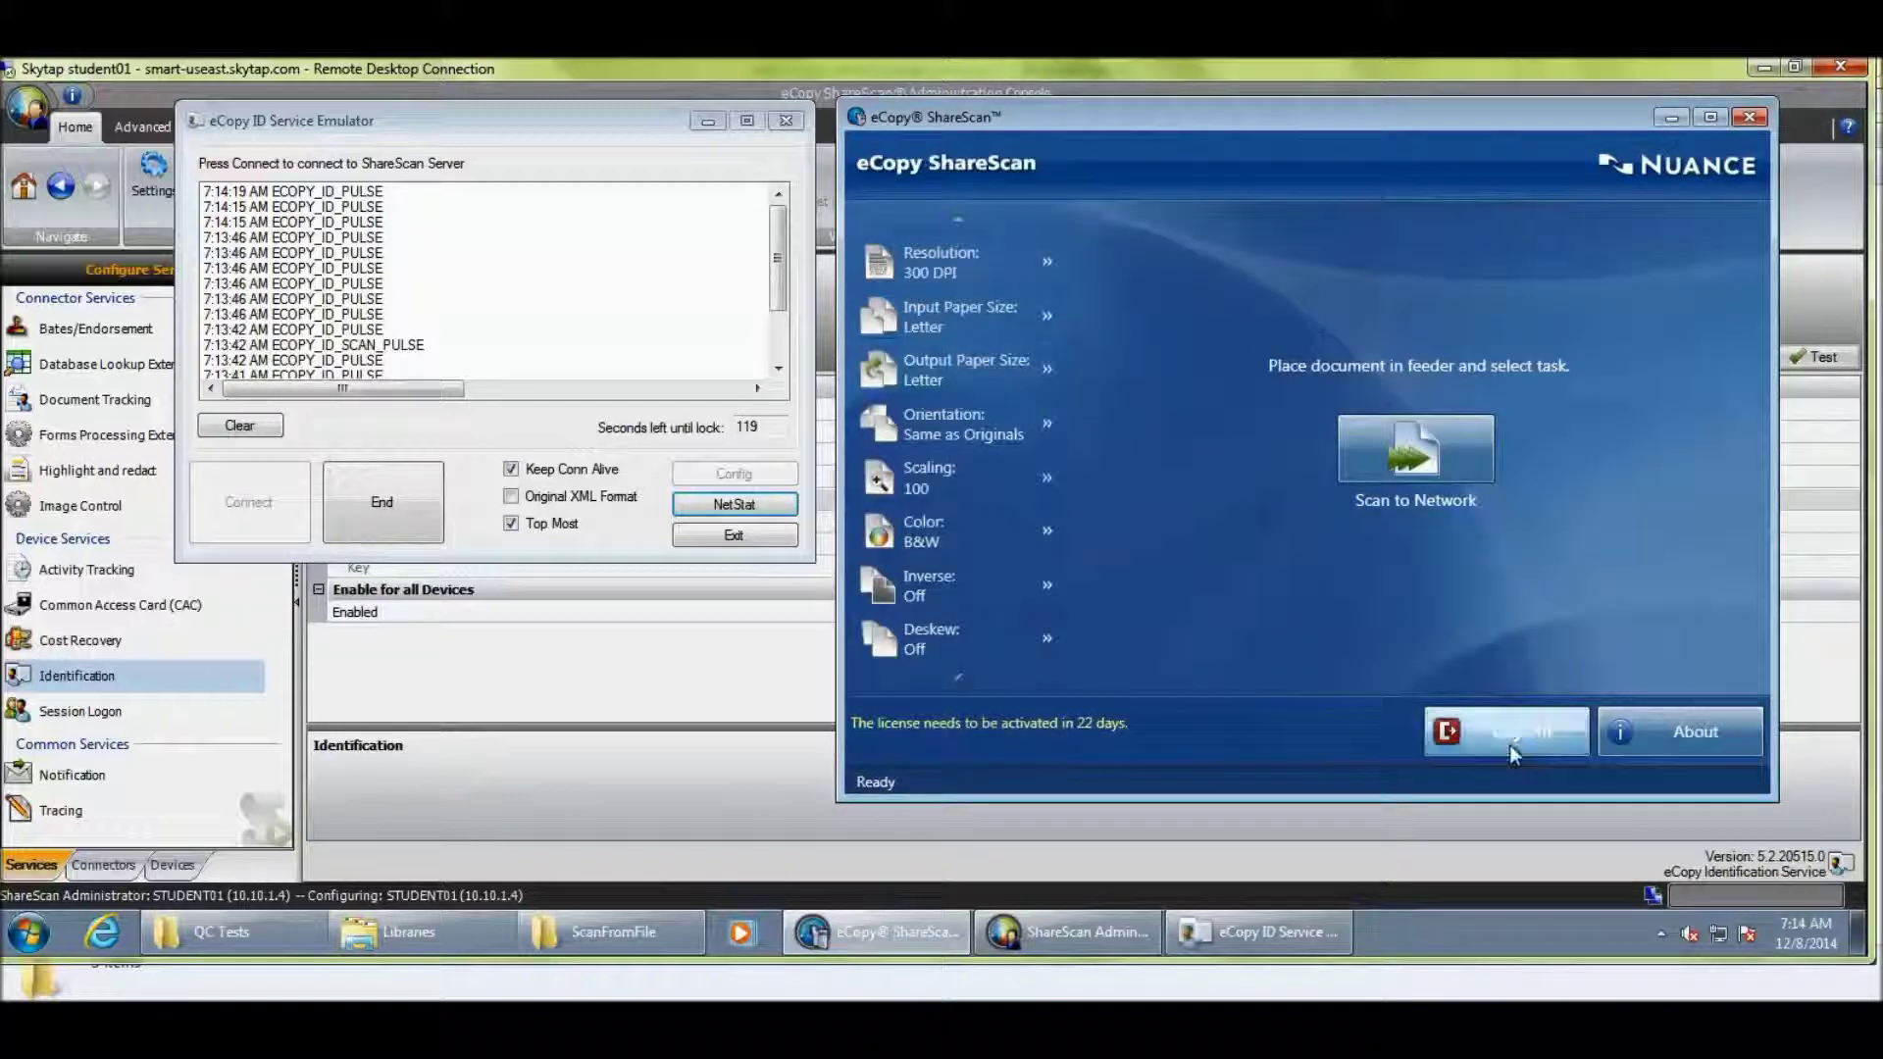
left_click(1507, 734)
left_click(411, 514)
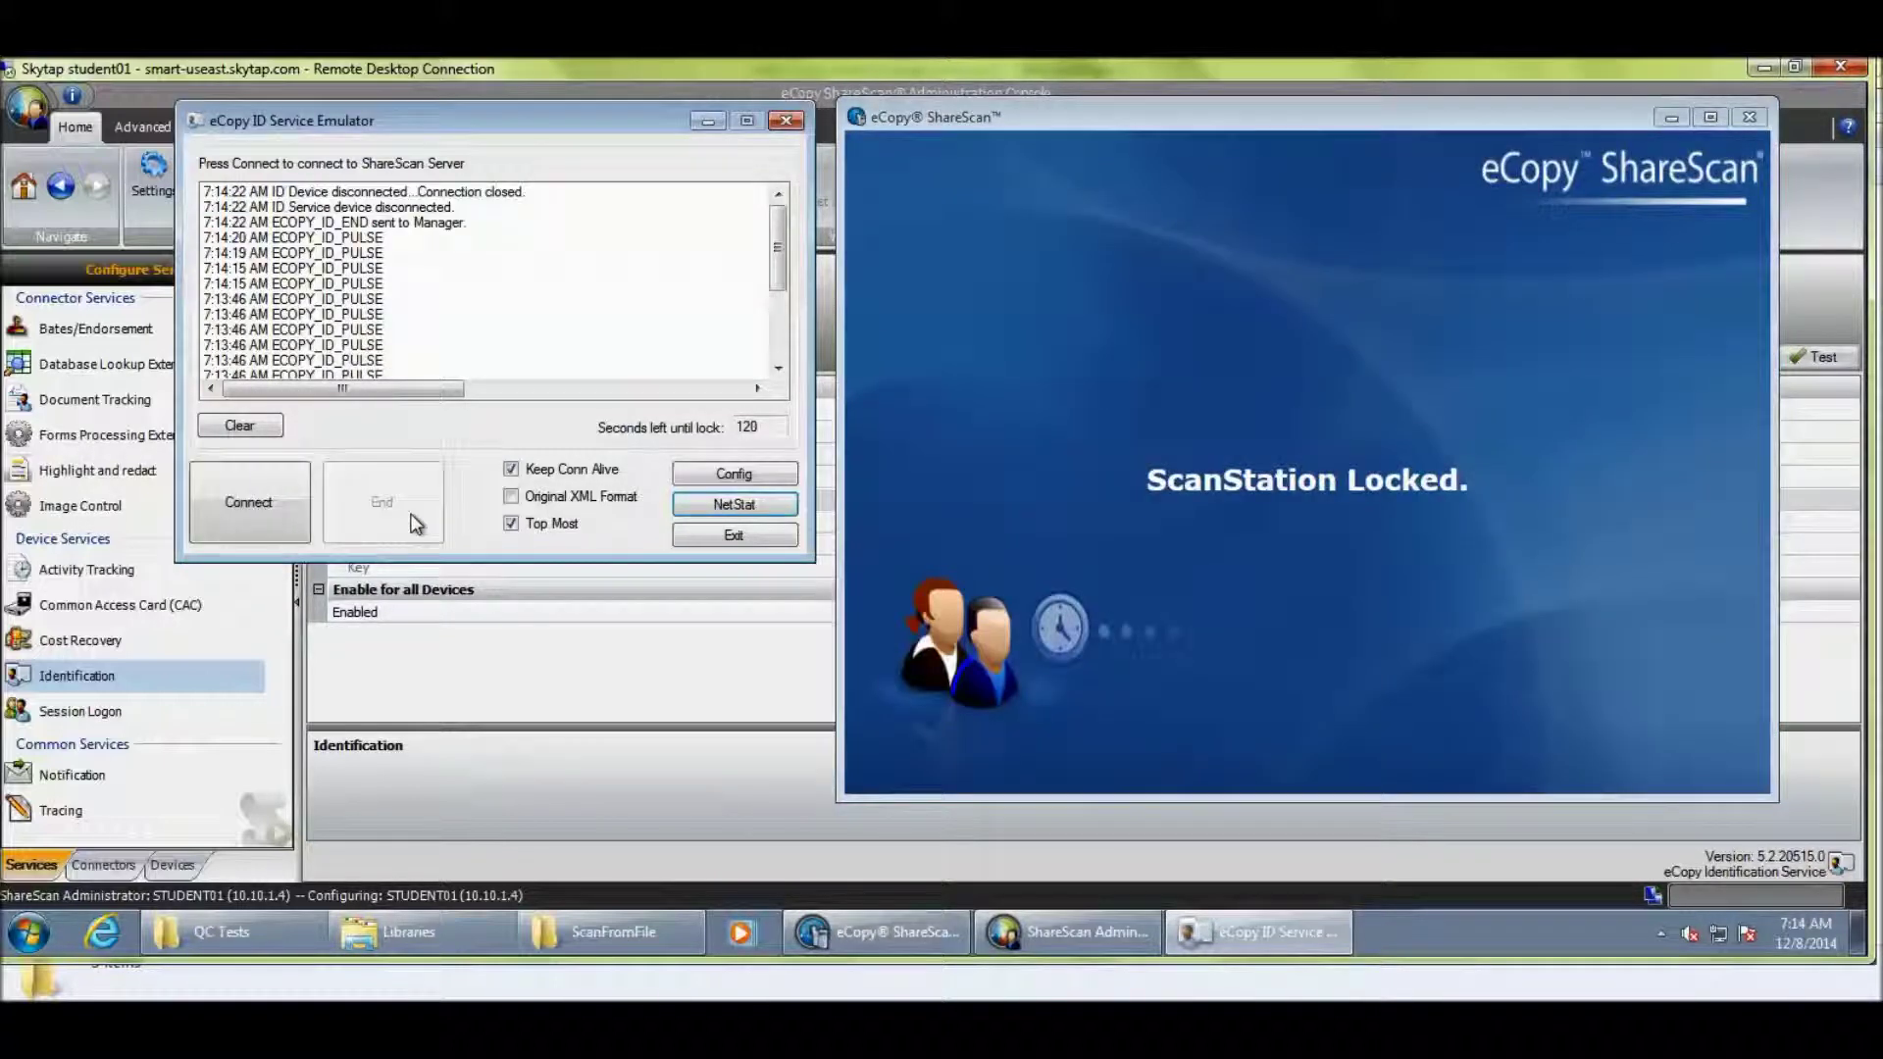
Change the emulator's configured username to student02 and save the configuration.
left_click(725, 474)
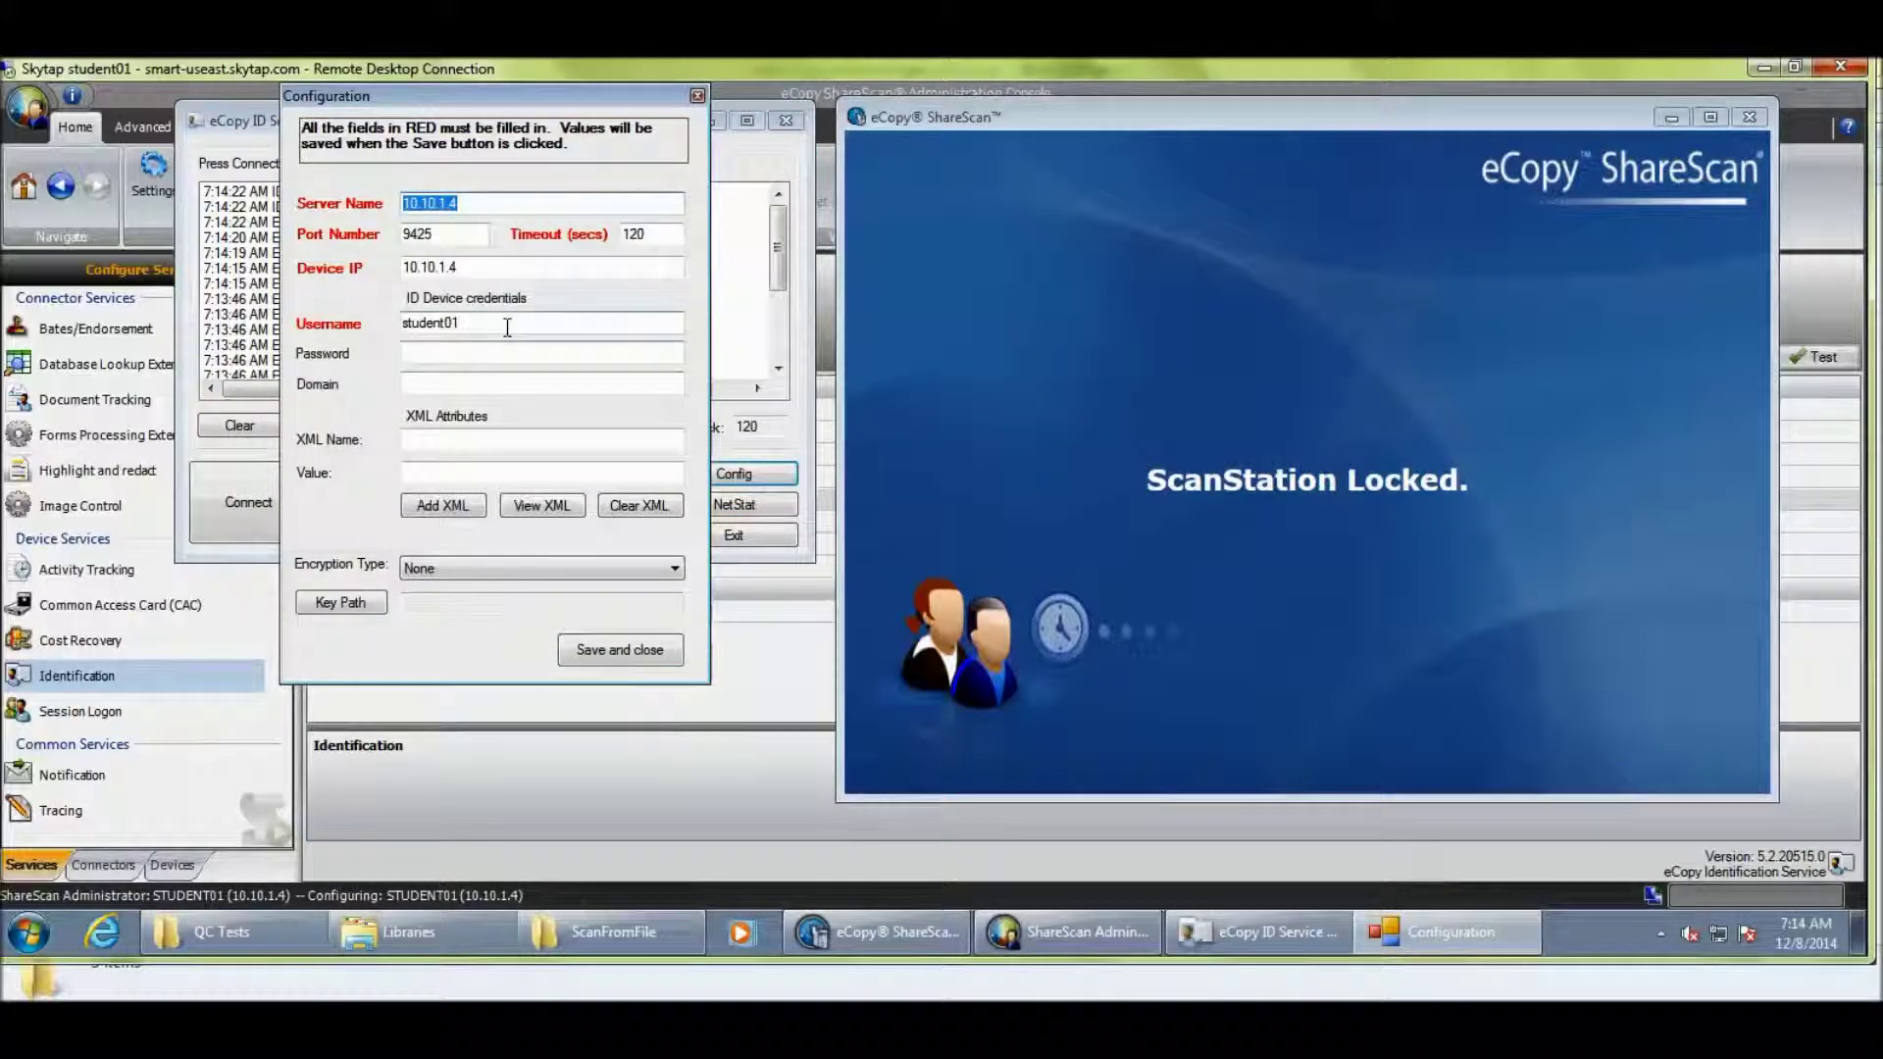
left_click(507, 325)
double_click(507, 326)
key("BackSpace")
type("student02")
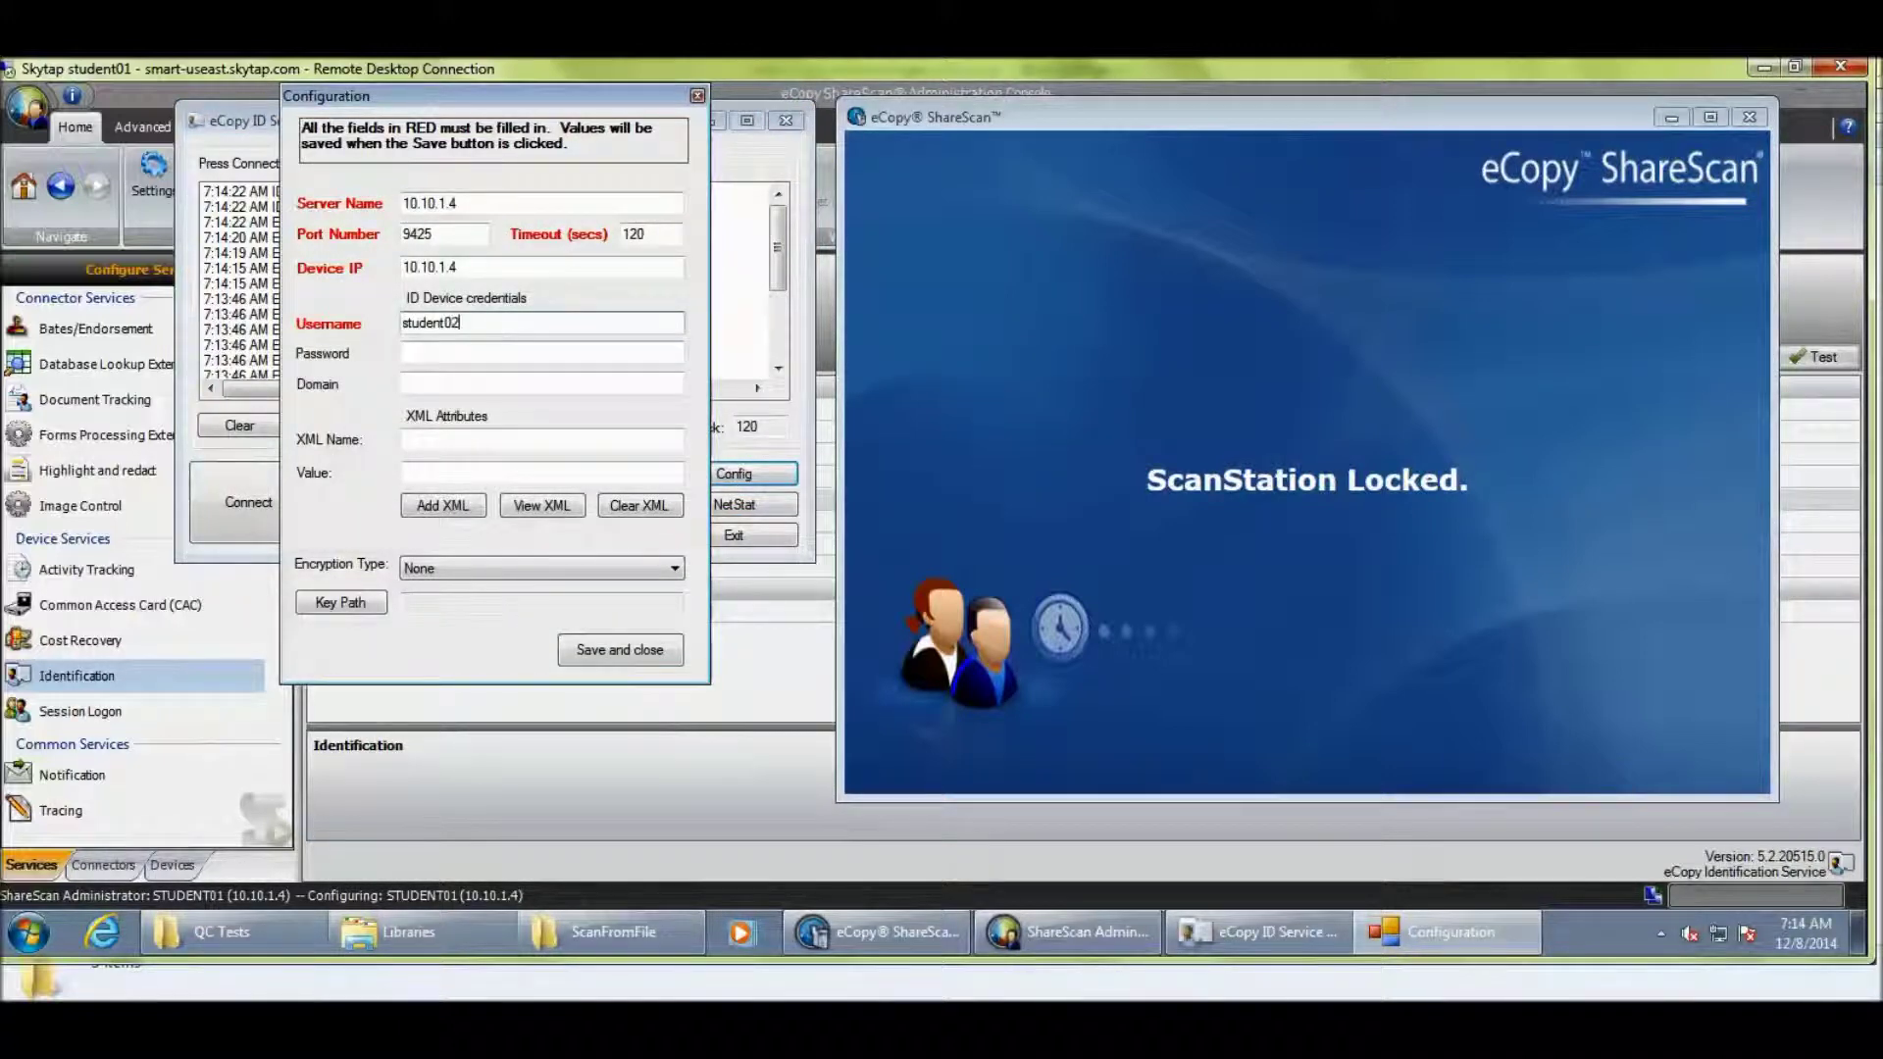
left_click(595, 652)
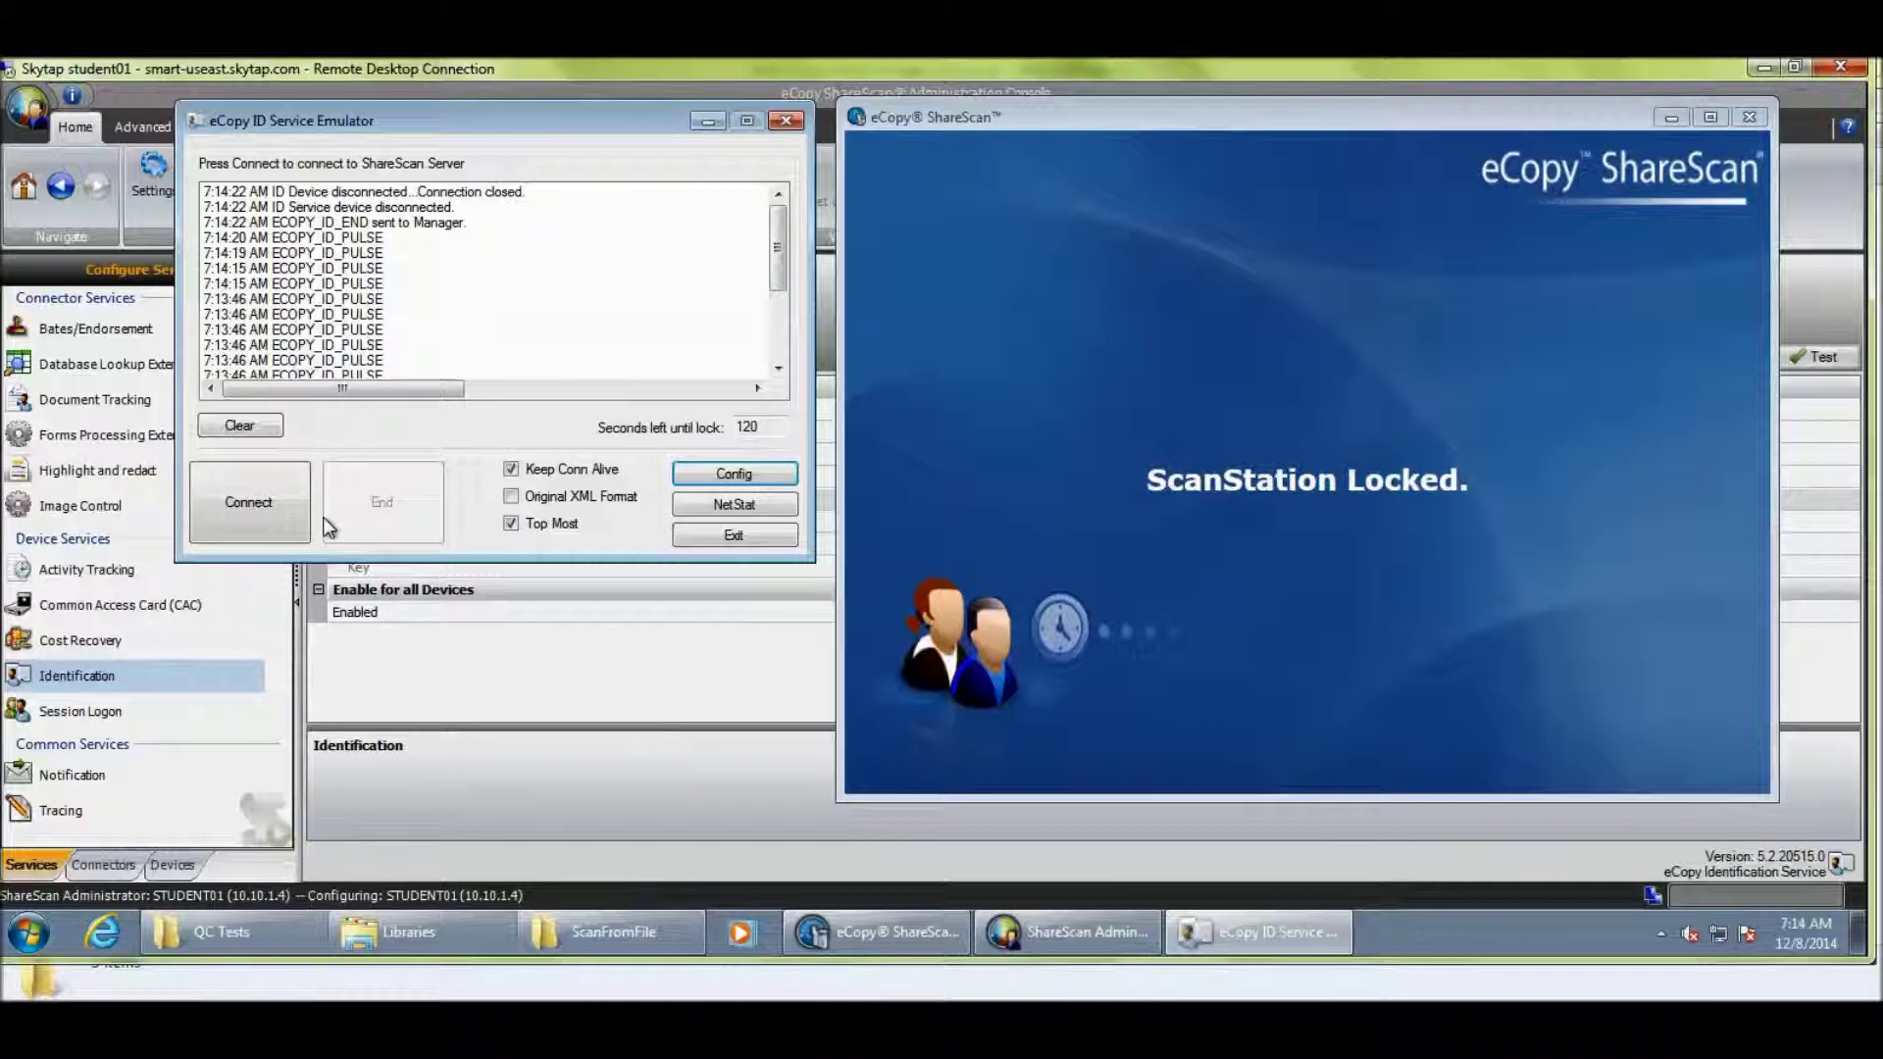
Connect as the new user and successfully send a document with Scan to Network.
left_click(282, 515)
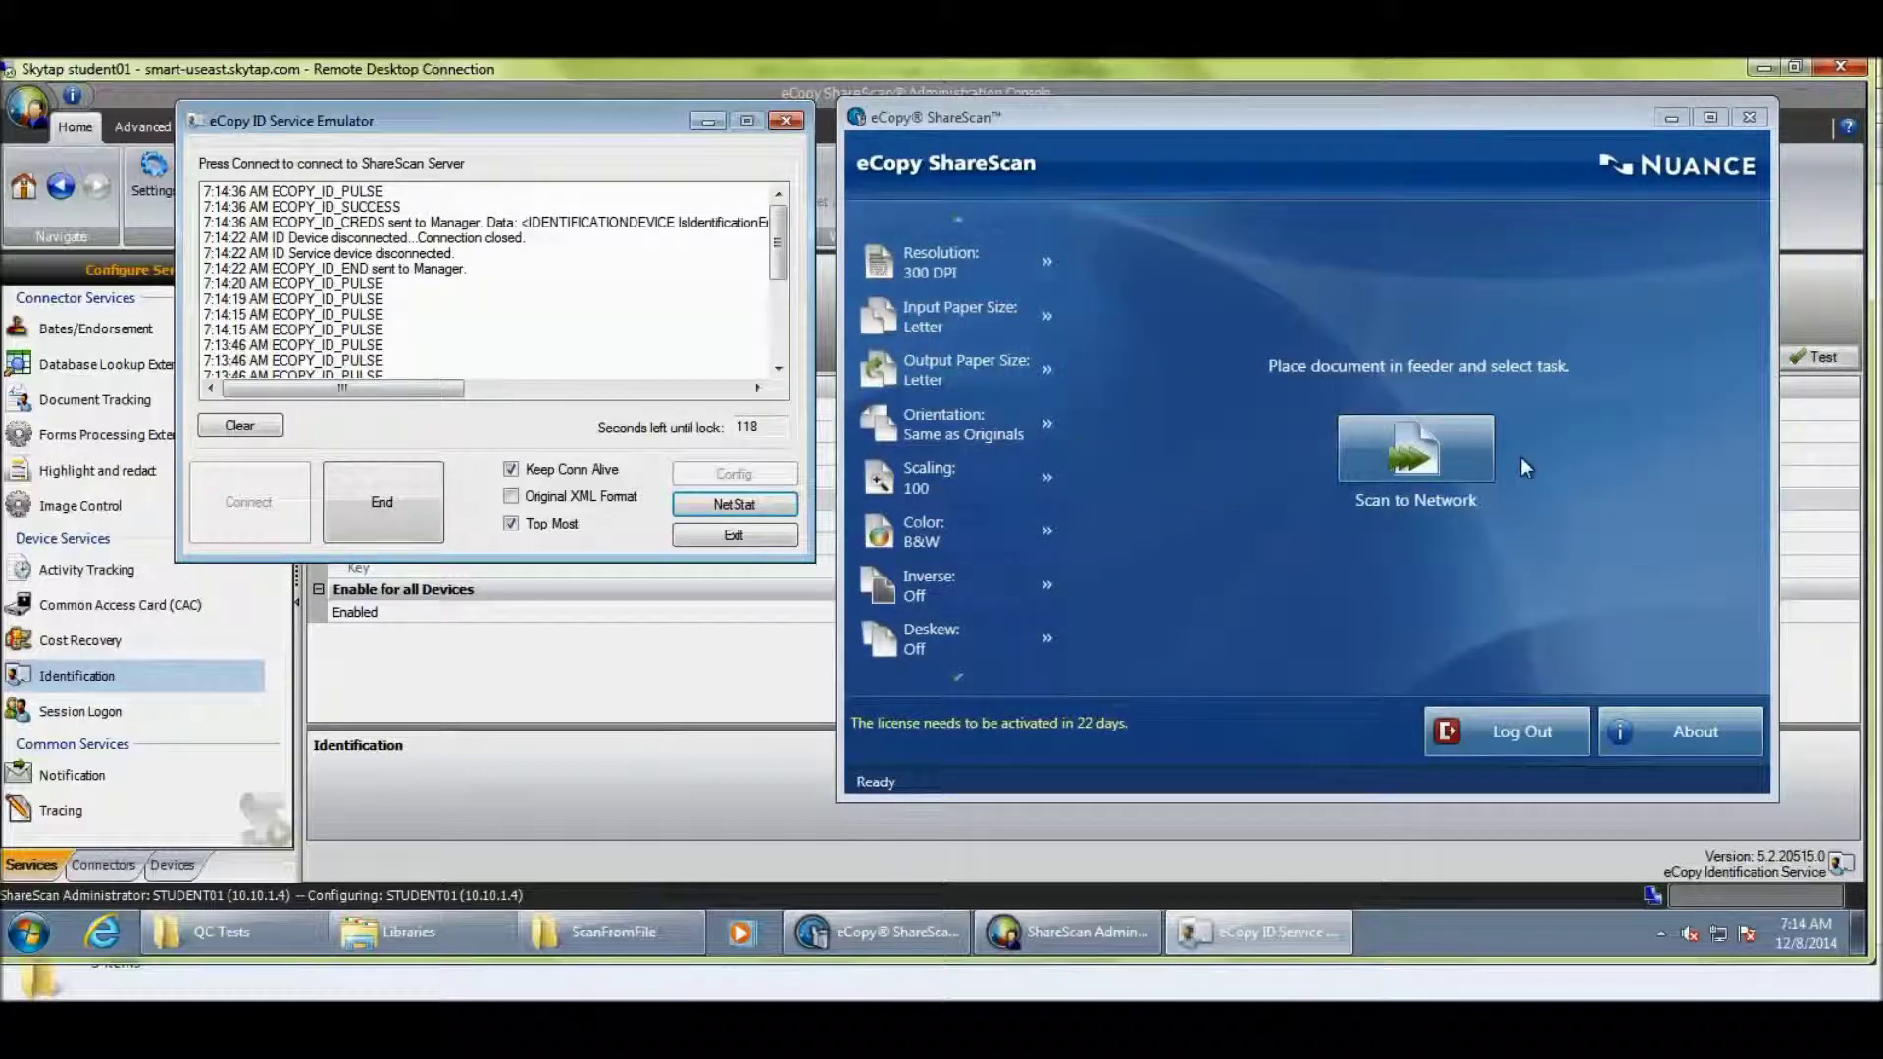
left_click(1414, 462)
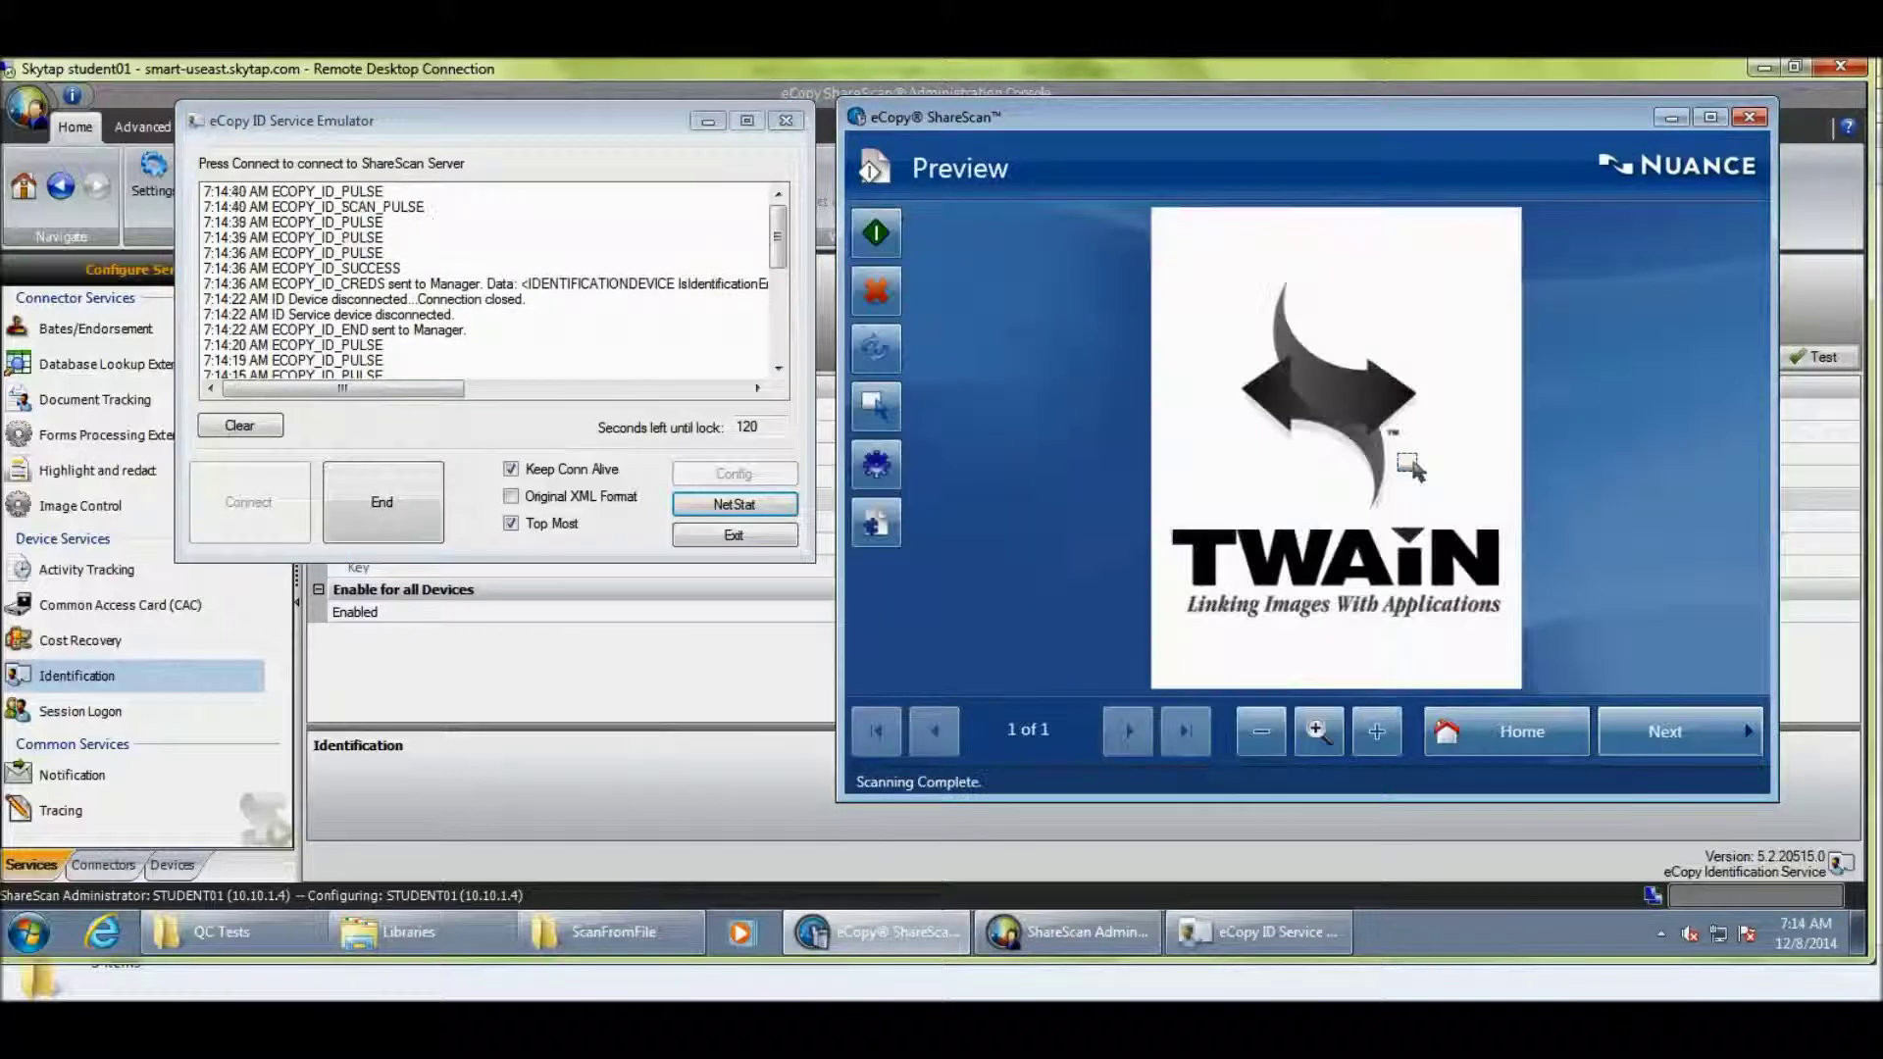
left_click(1669, 732)
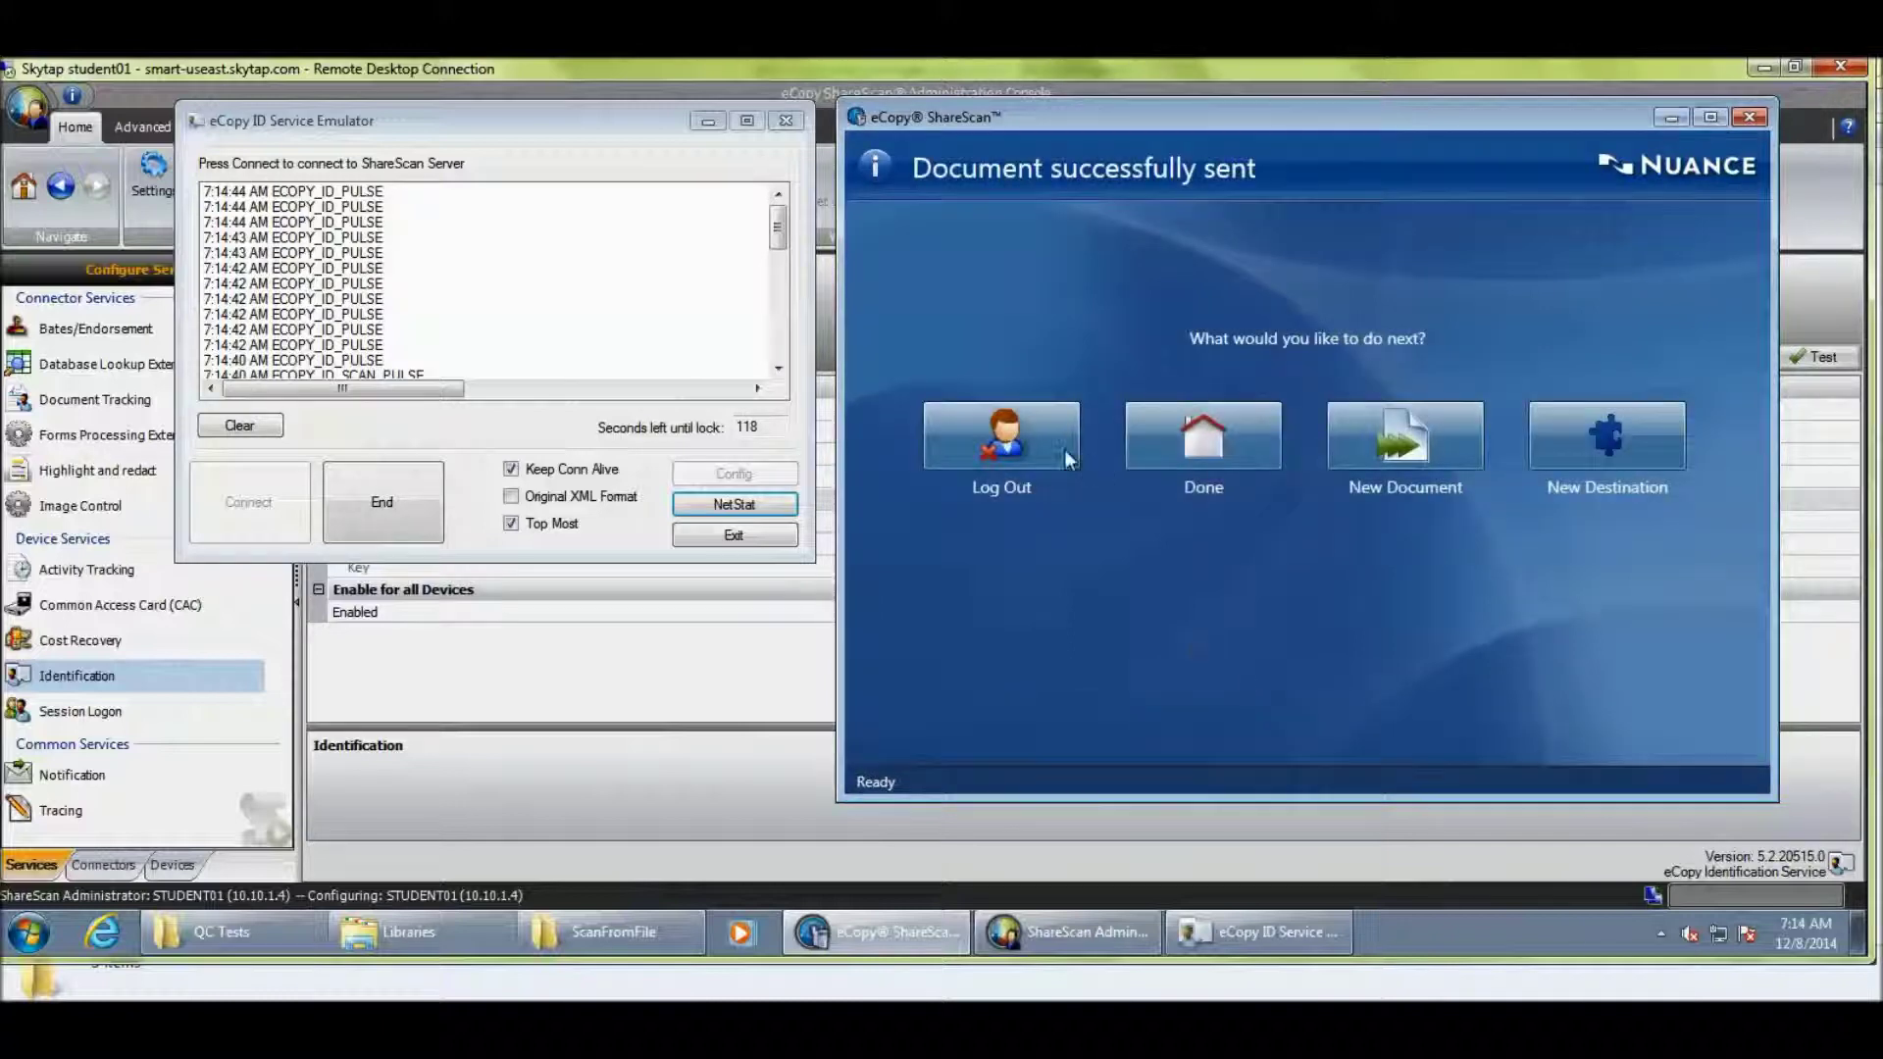
Log out of ShareScan, disconnect, and close the ID Service Emulator.
left_click(1034, 446)
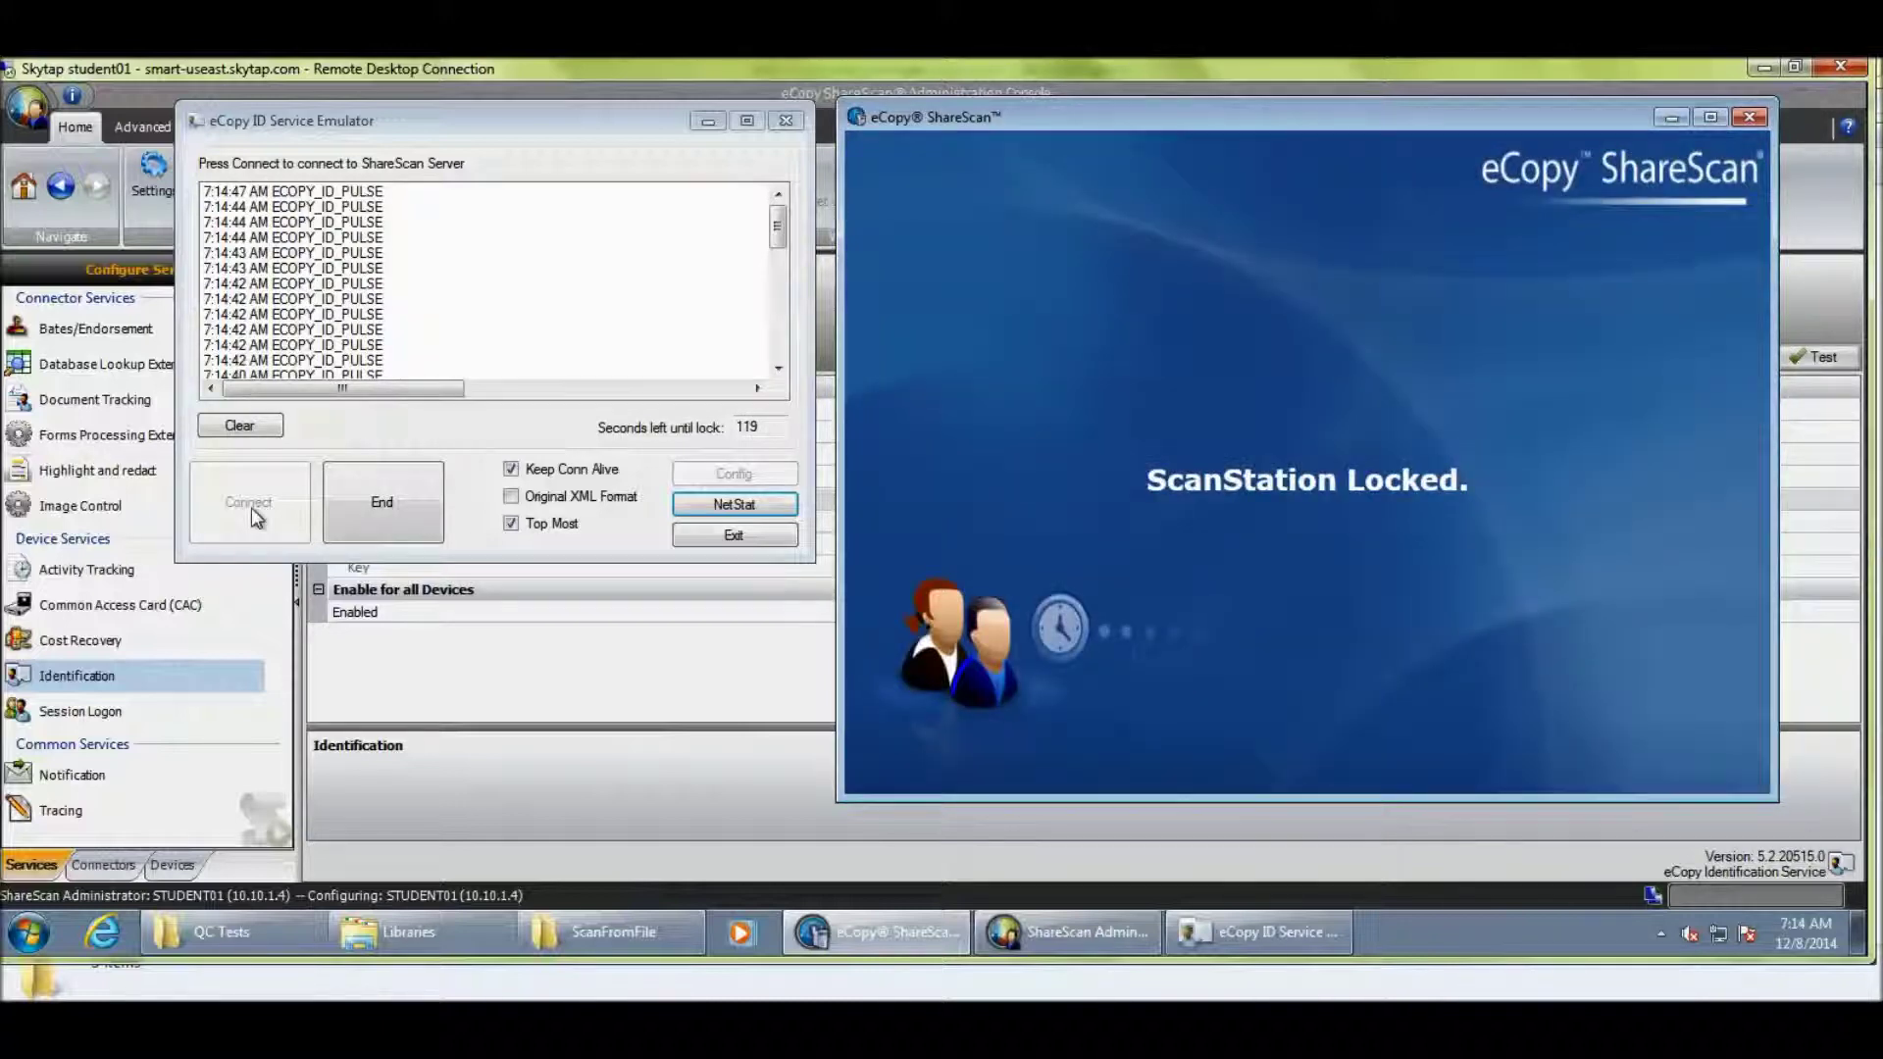
left_click(376, 510)
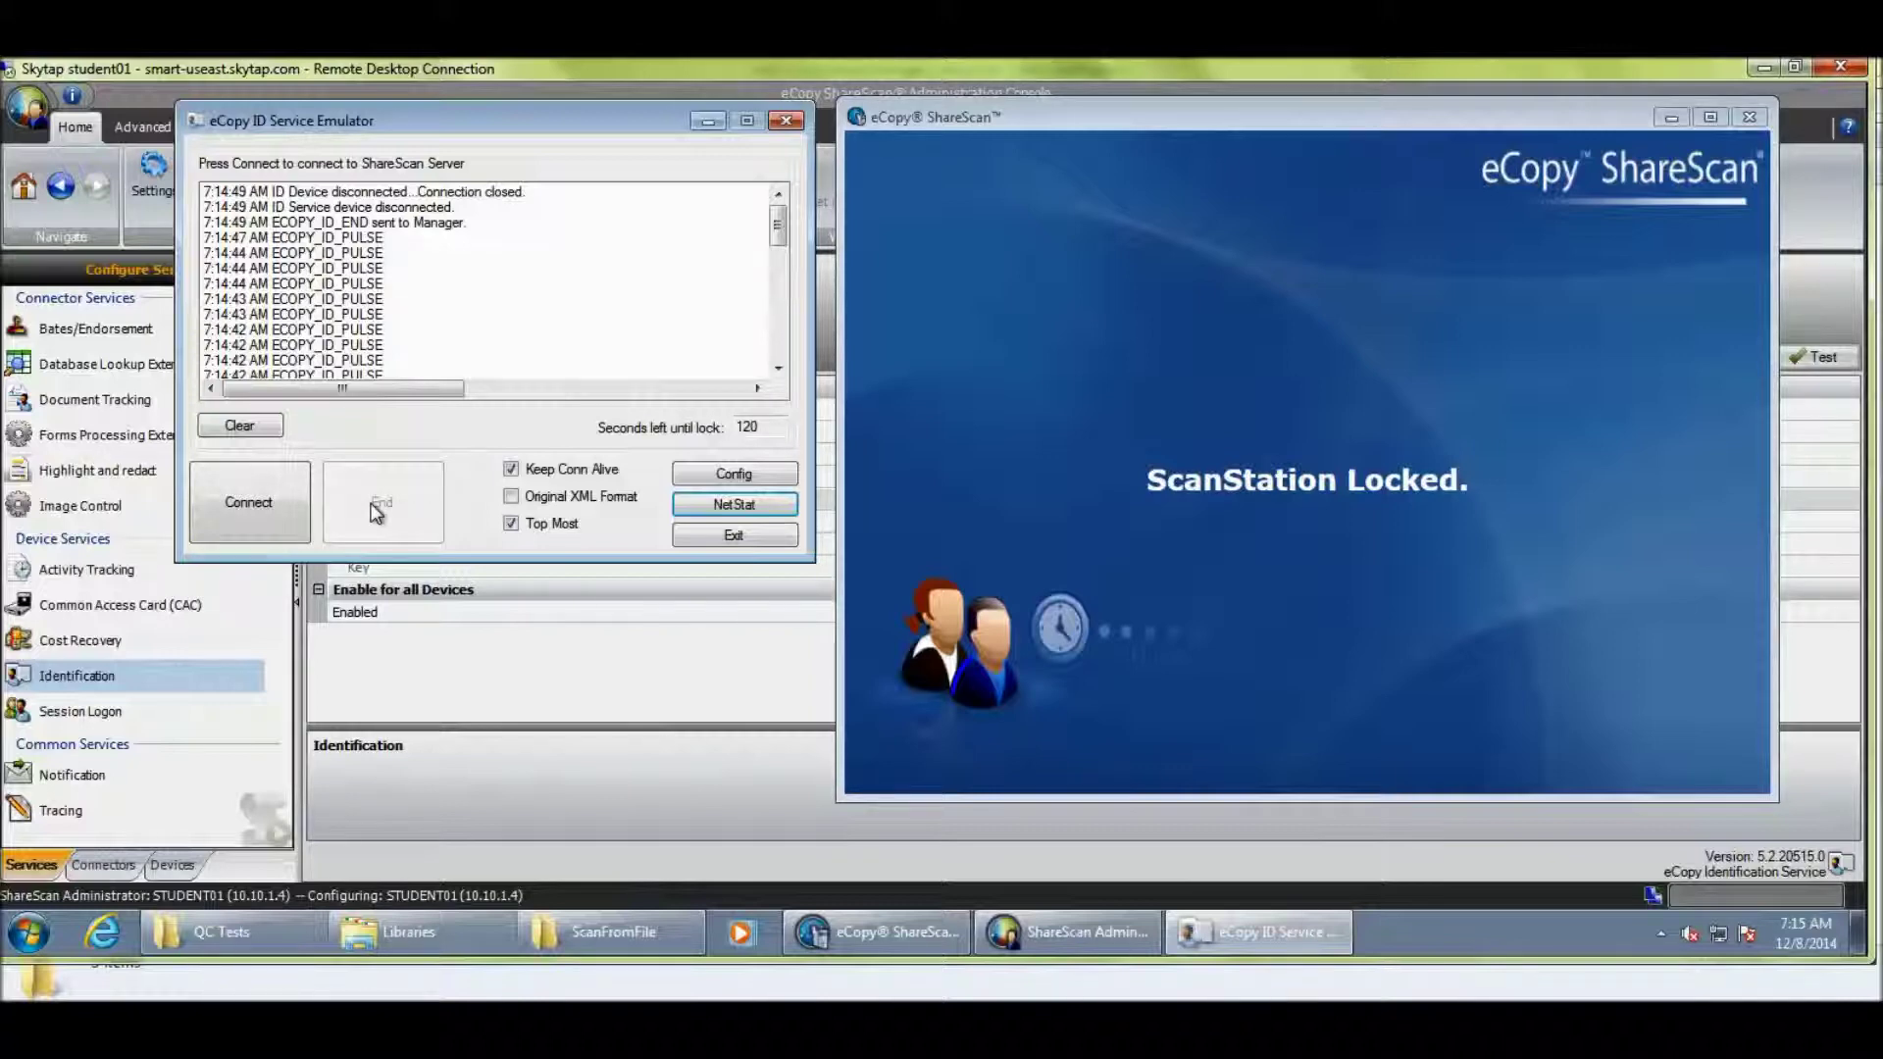
left_click(778, 544)
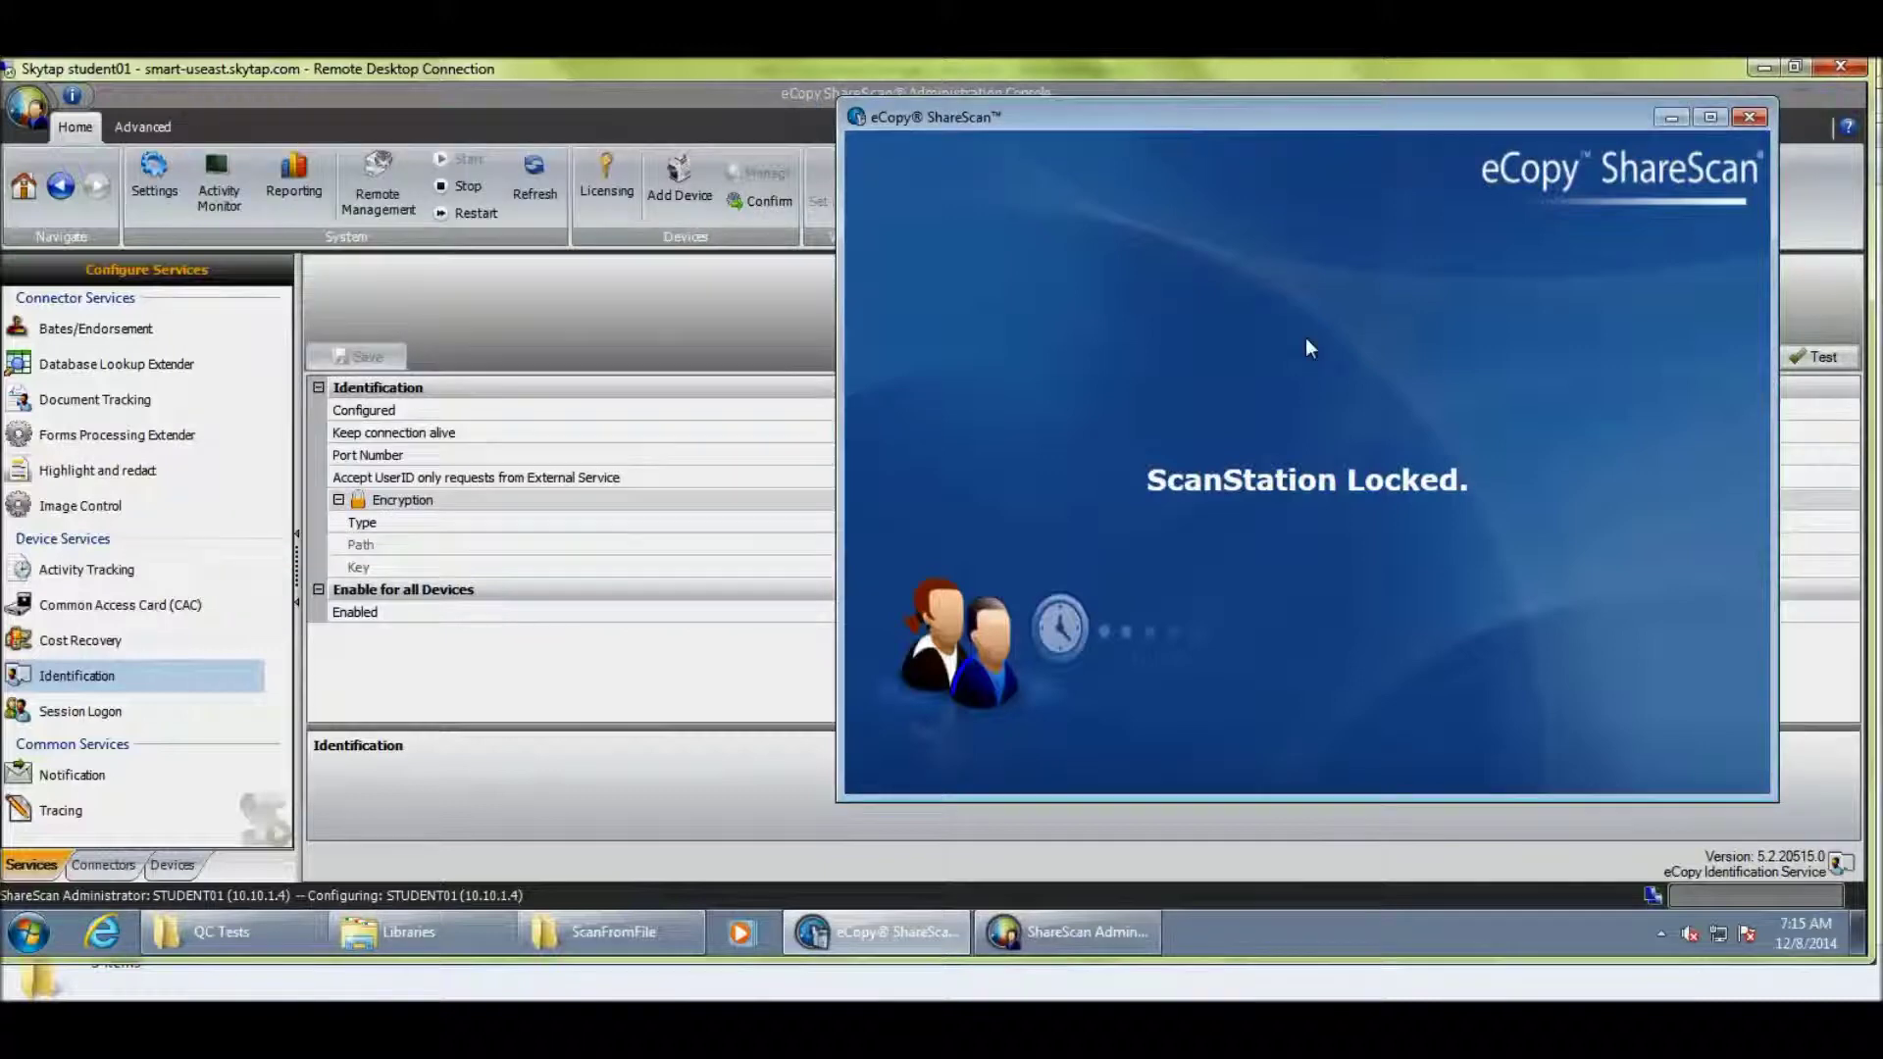
Close the ShareScan client and launch the emulator by testing the Identification service.
left_click(1757, 114)
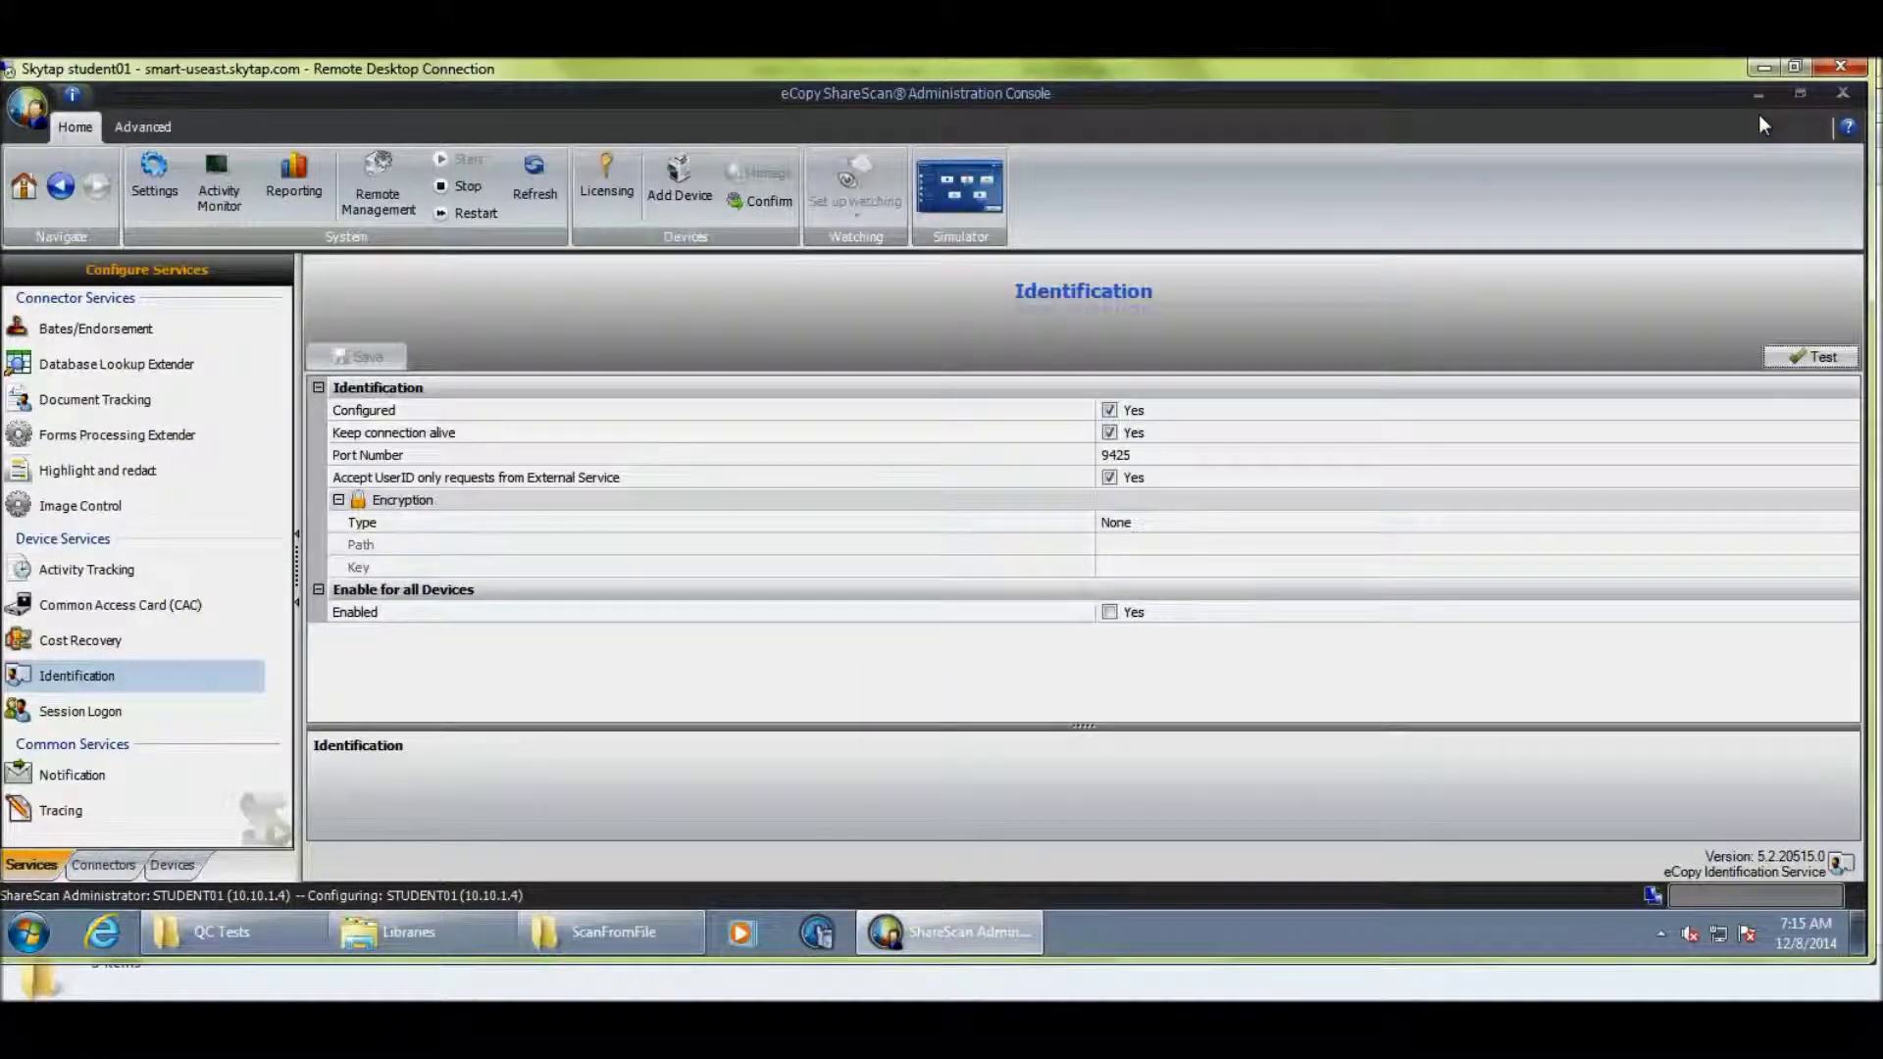
left_click(85, 683)
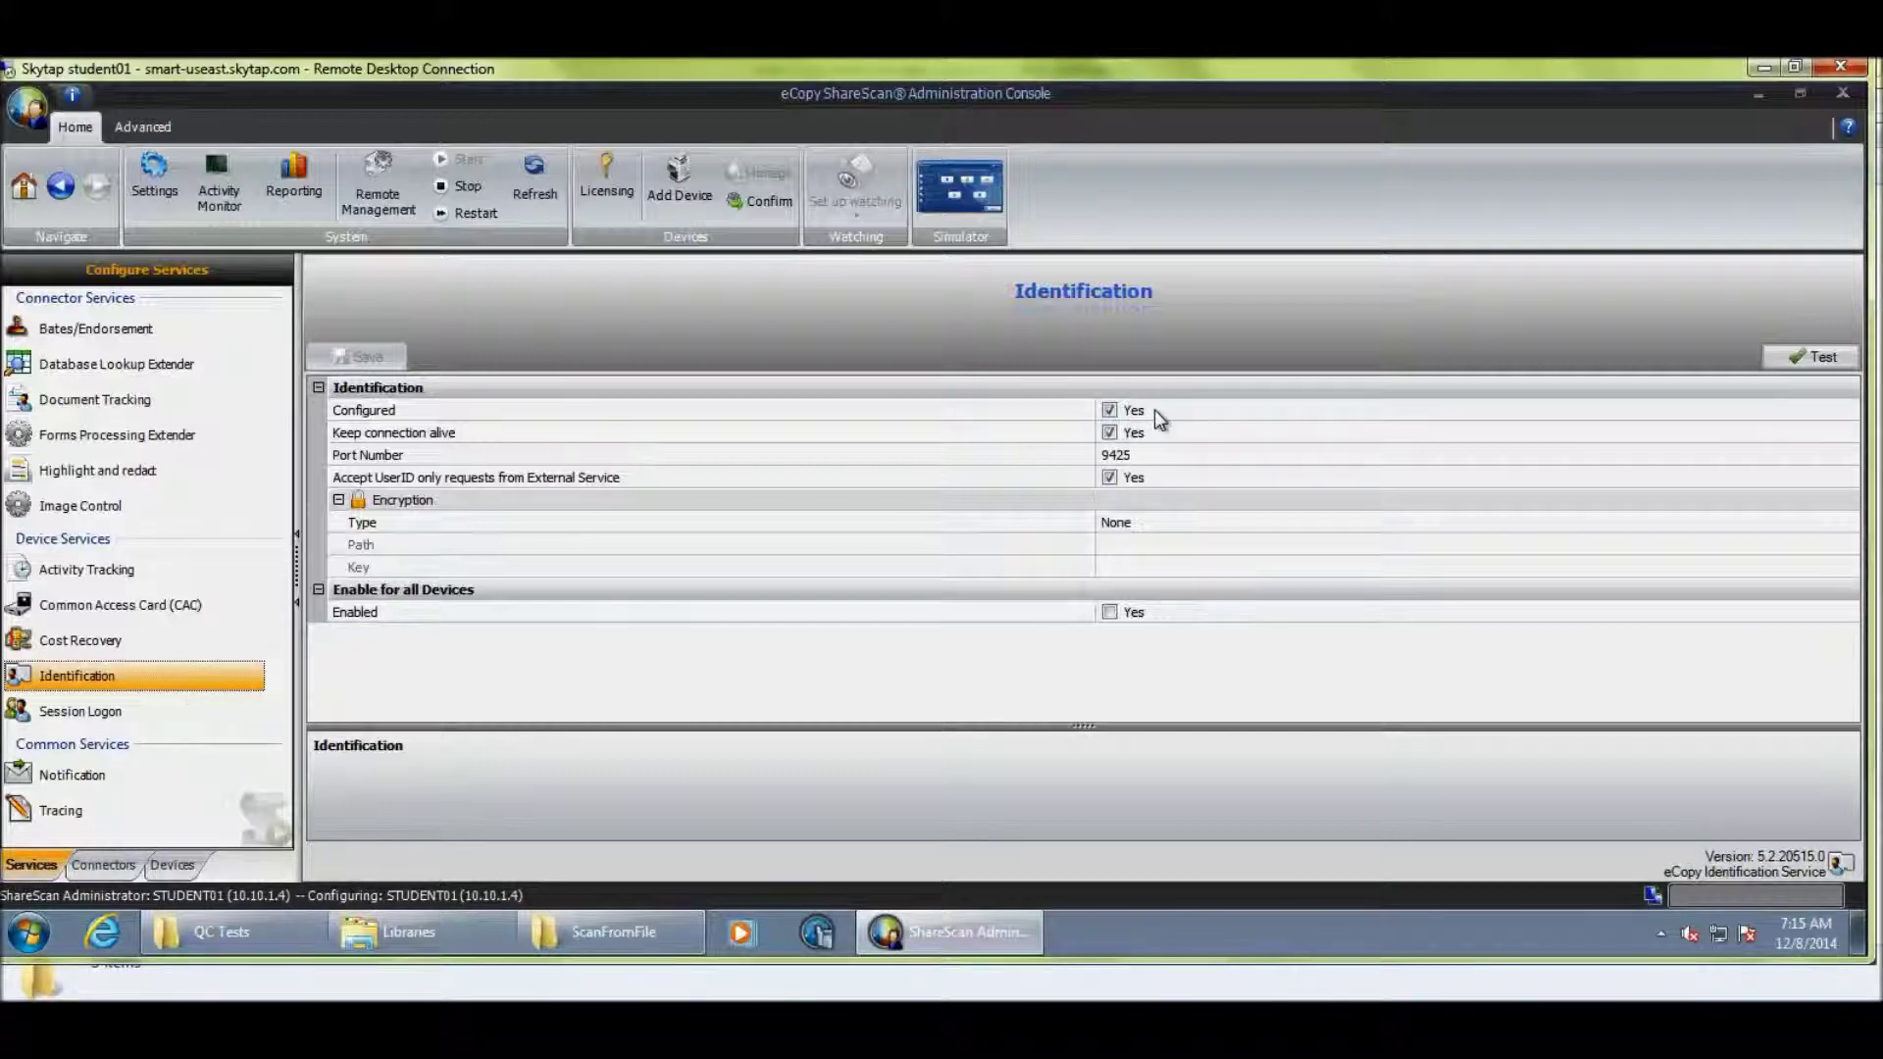
left_click(1810, 356)
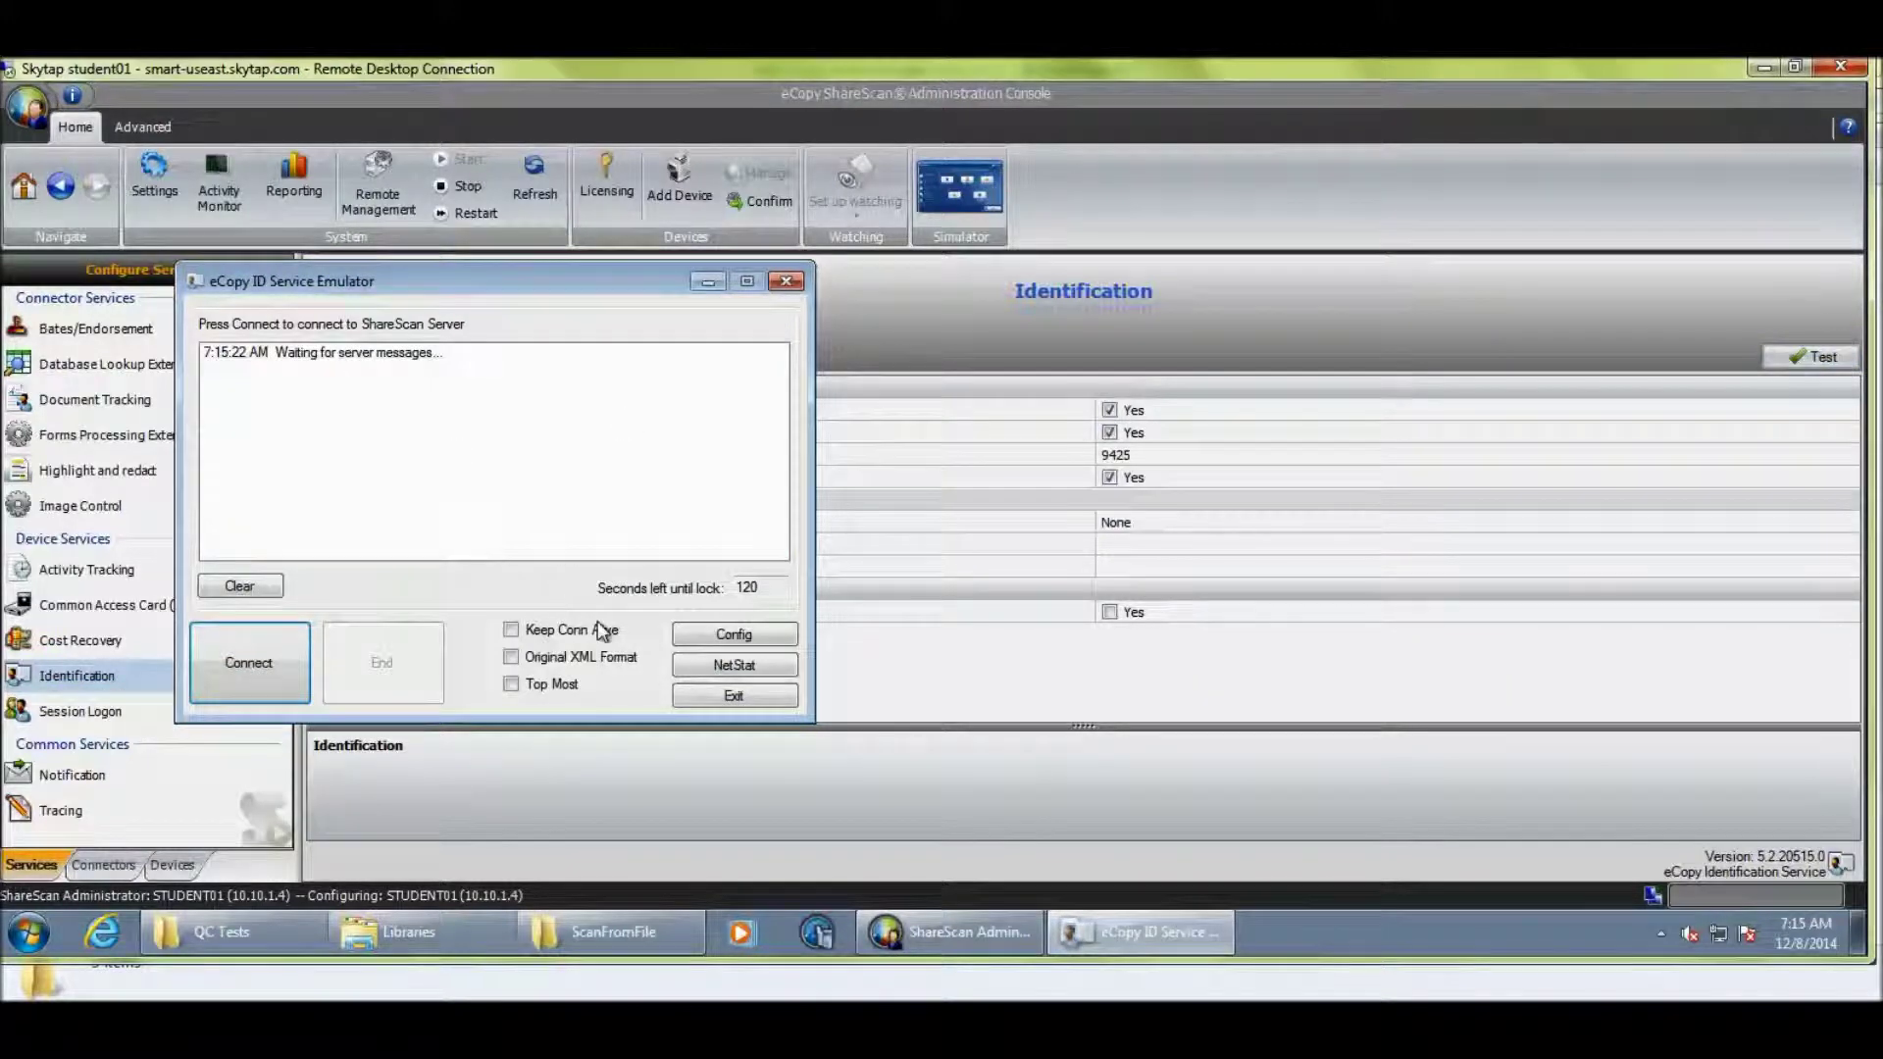
Review the emulator's server name, device IP and username, then exit to Database Lookup Extender settings.
left_click(757, 637)
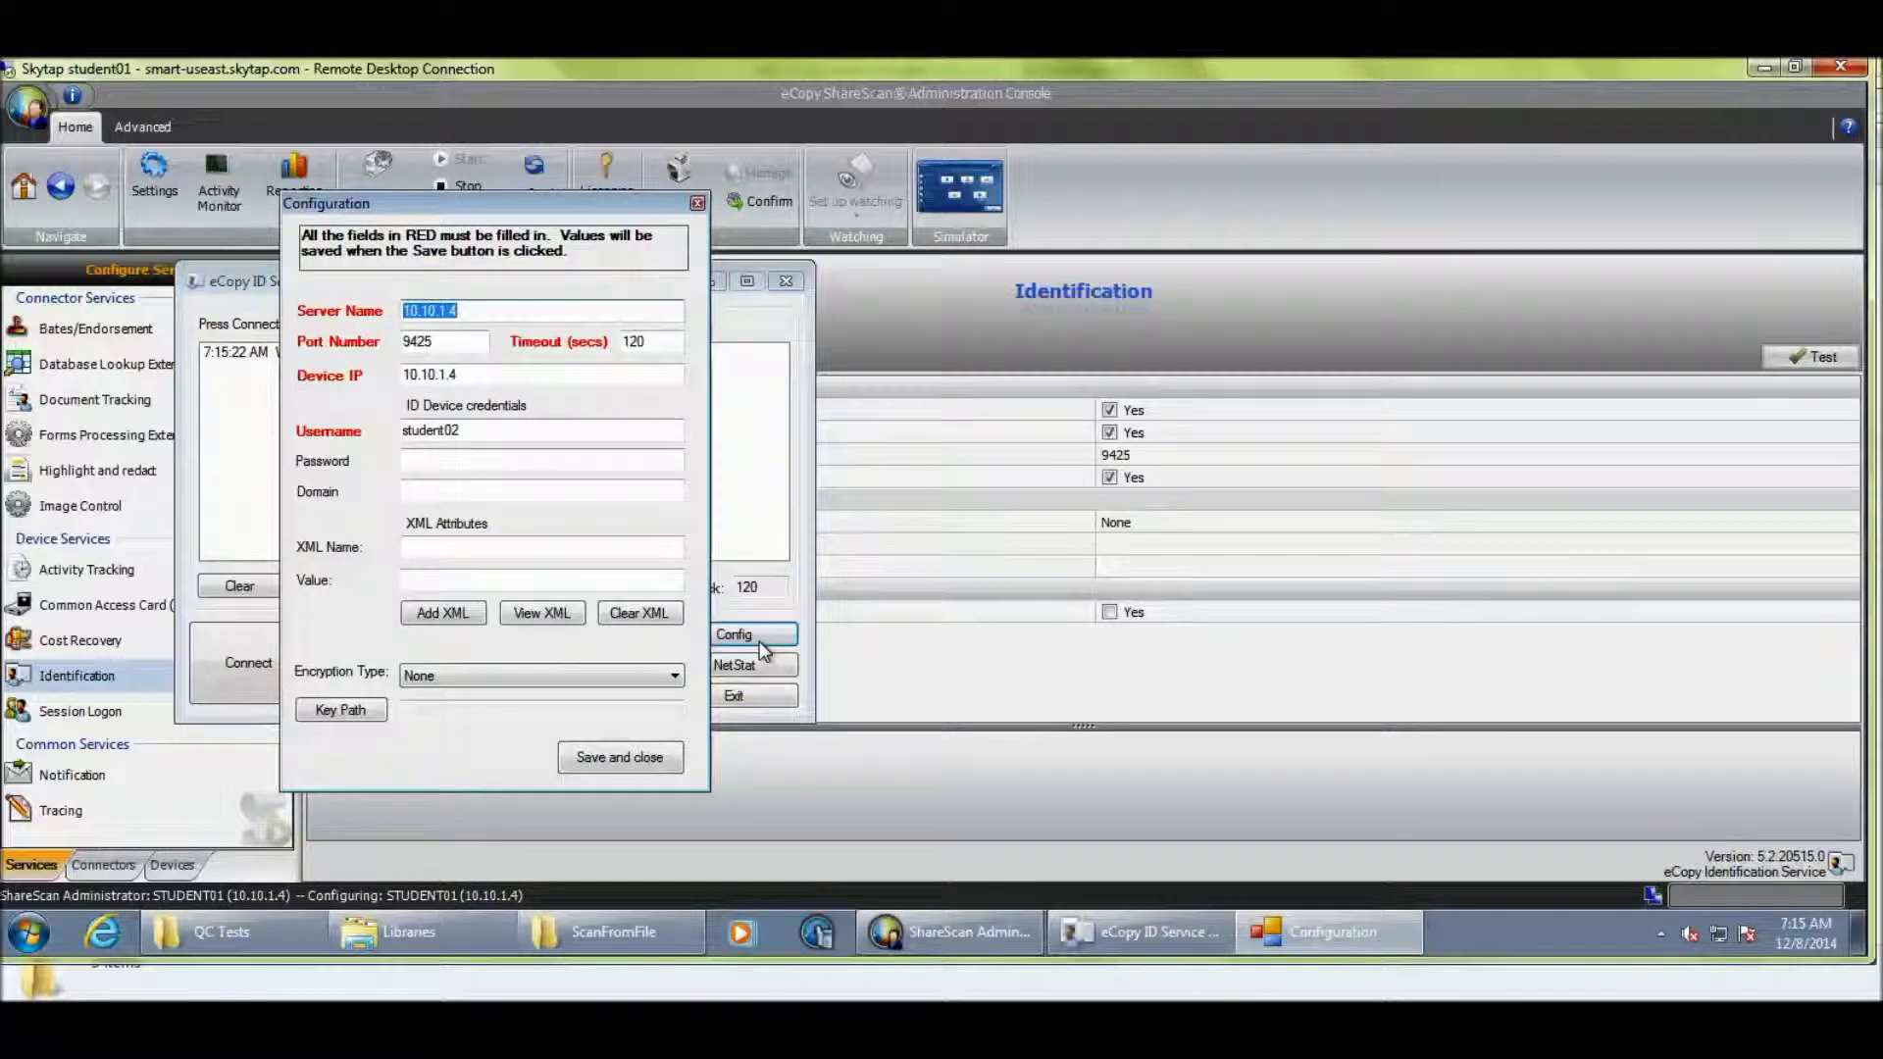
left_click(489, 315)
left_click(494, 374)
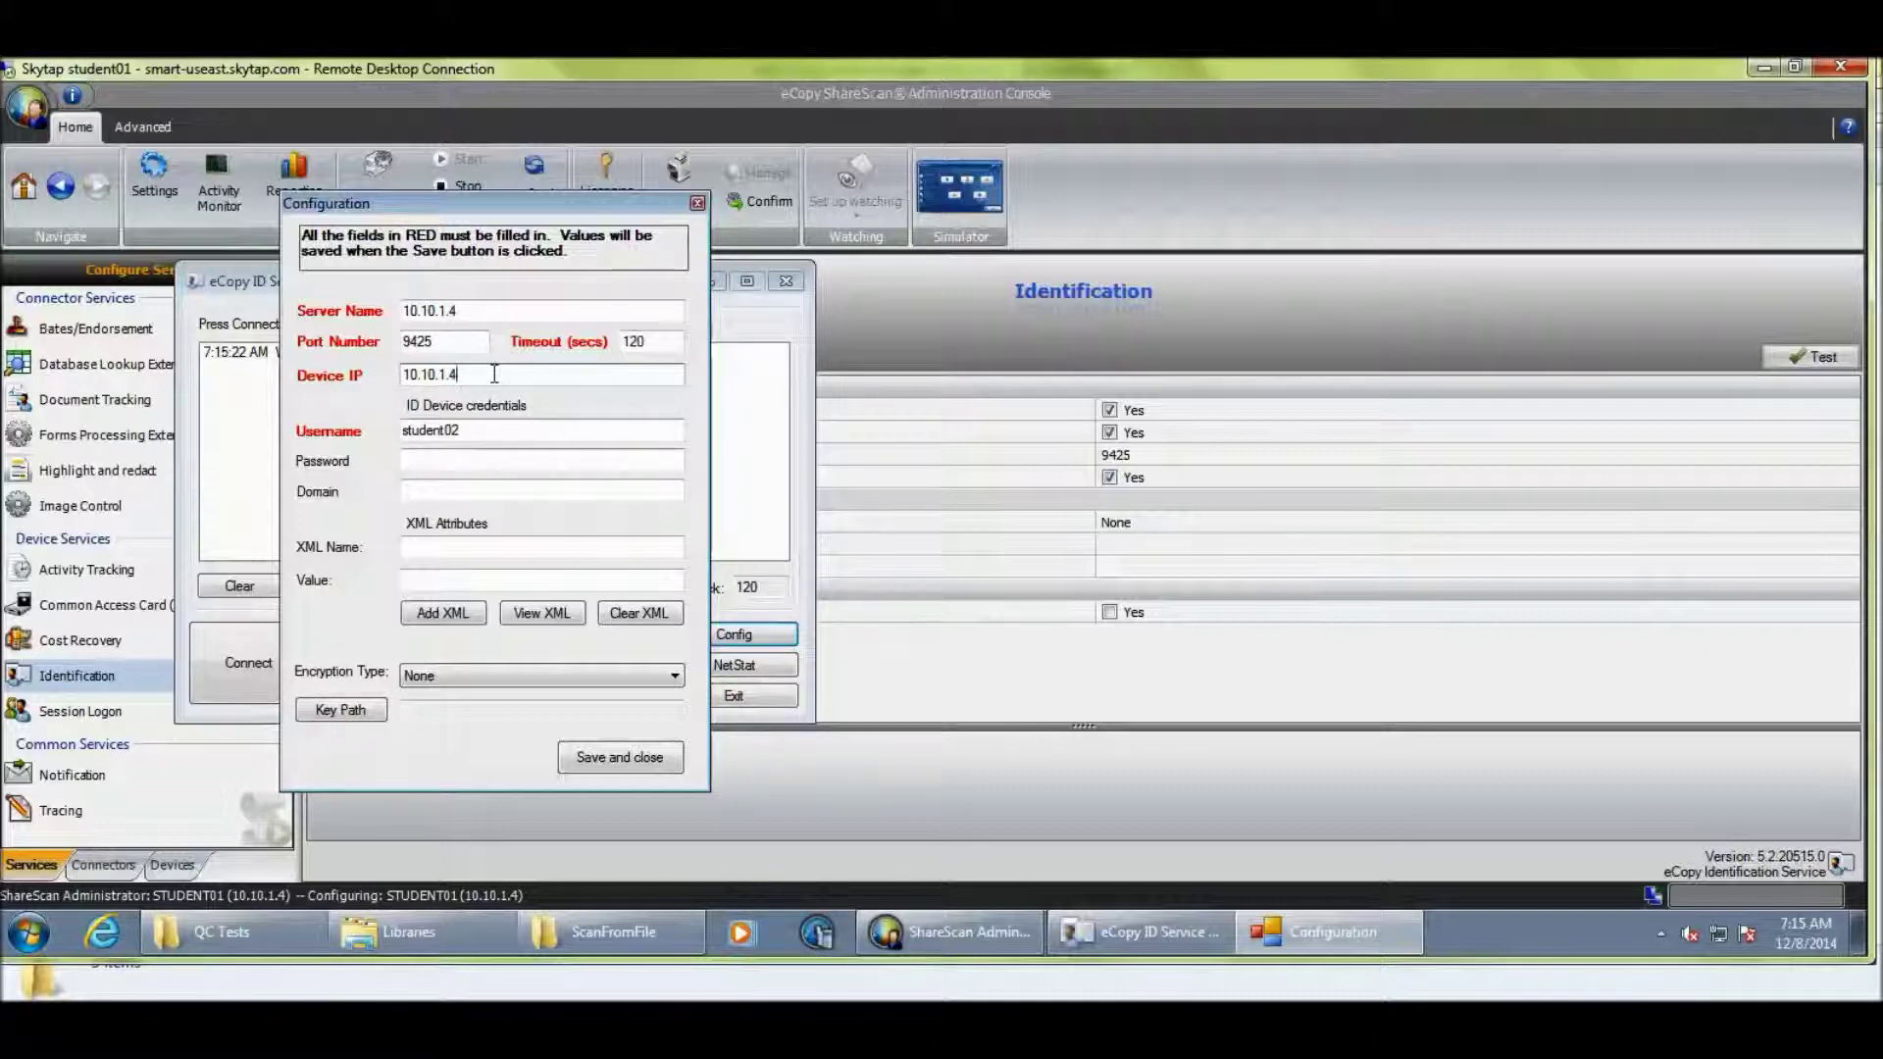
left_click(494, 429)
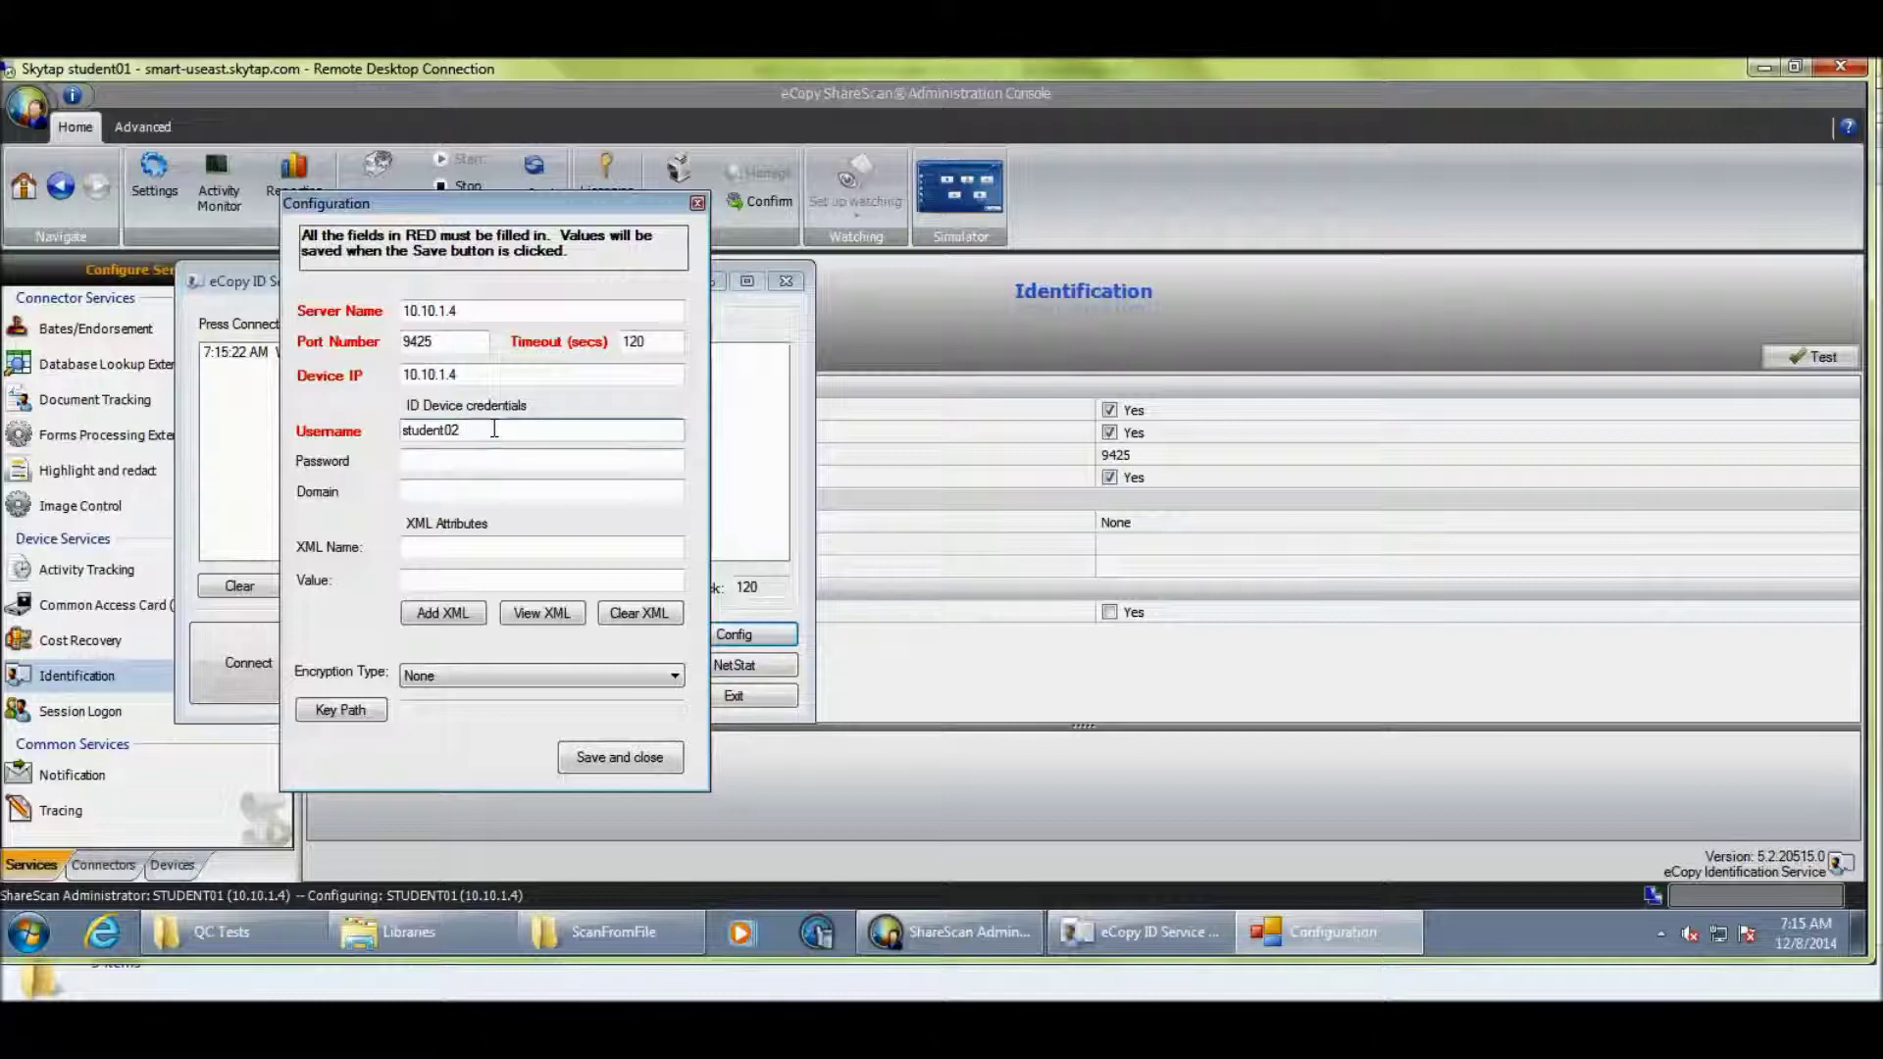
left_click(619, 759)
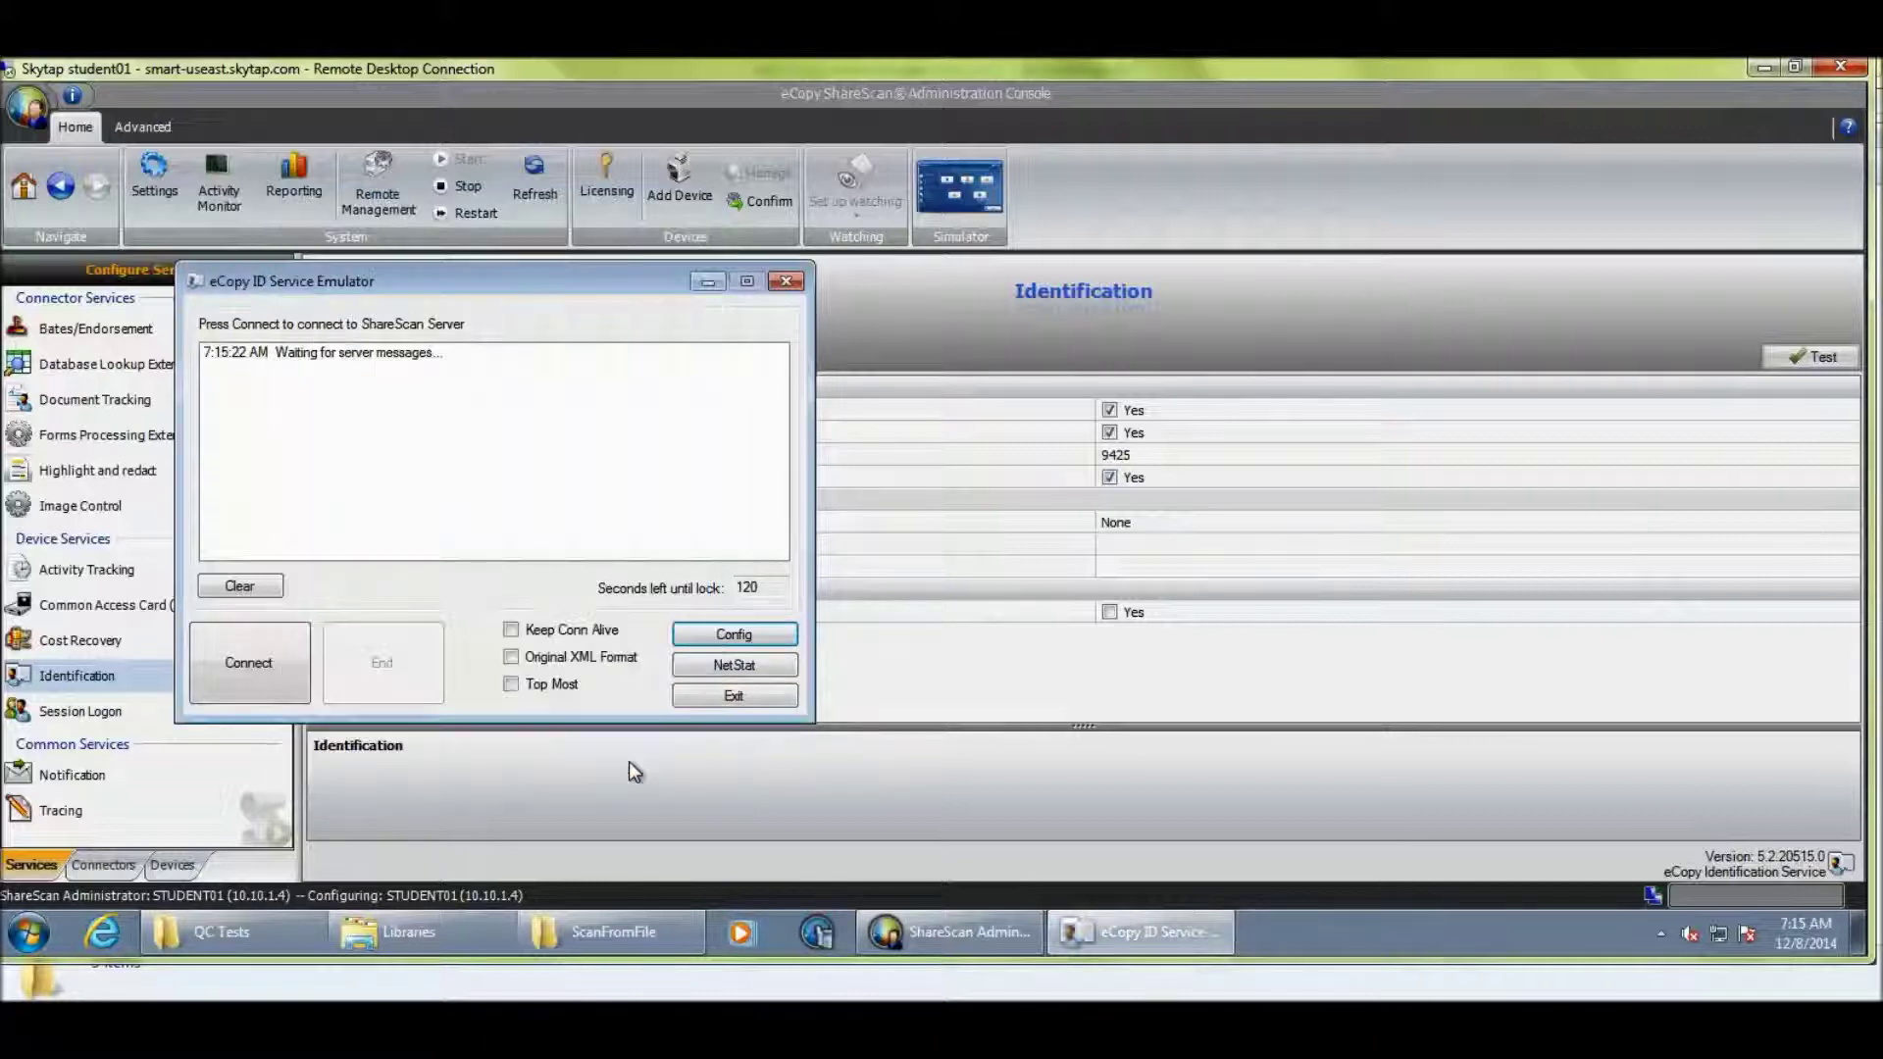
left_click(774, 700)
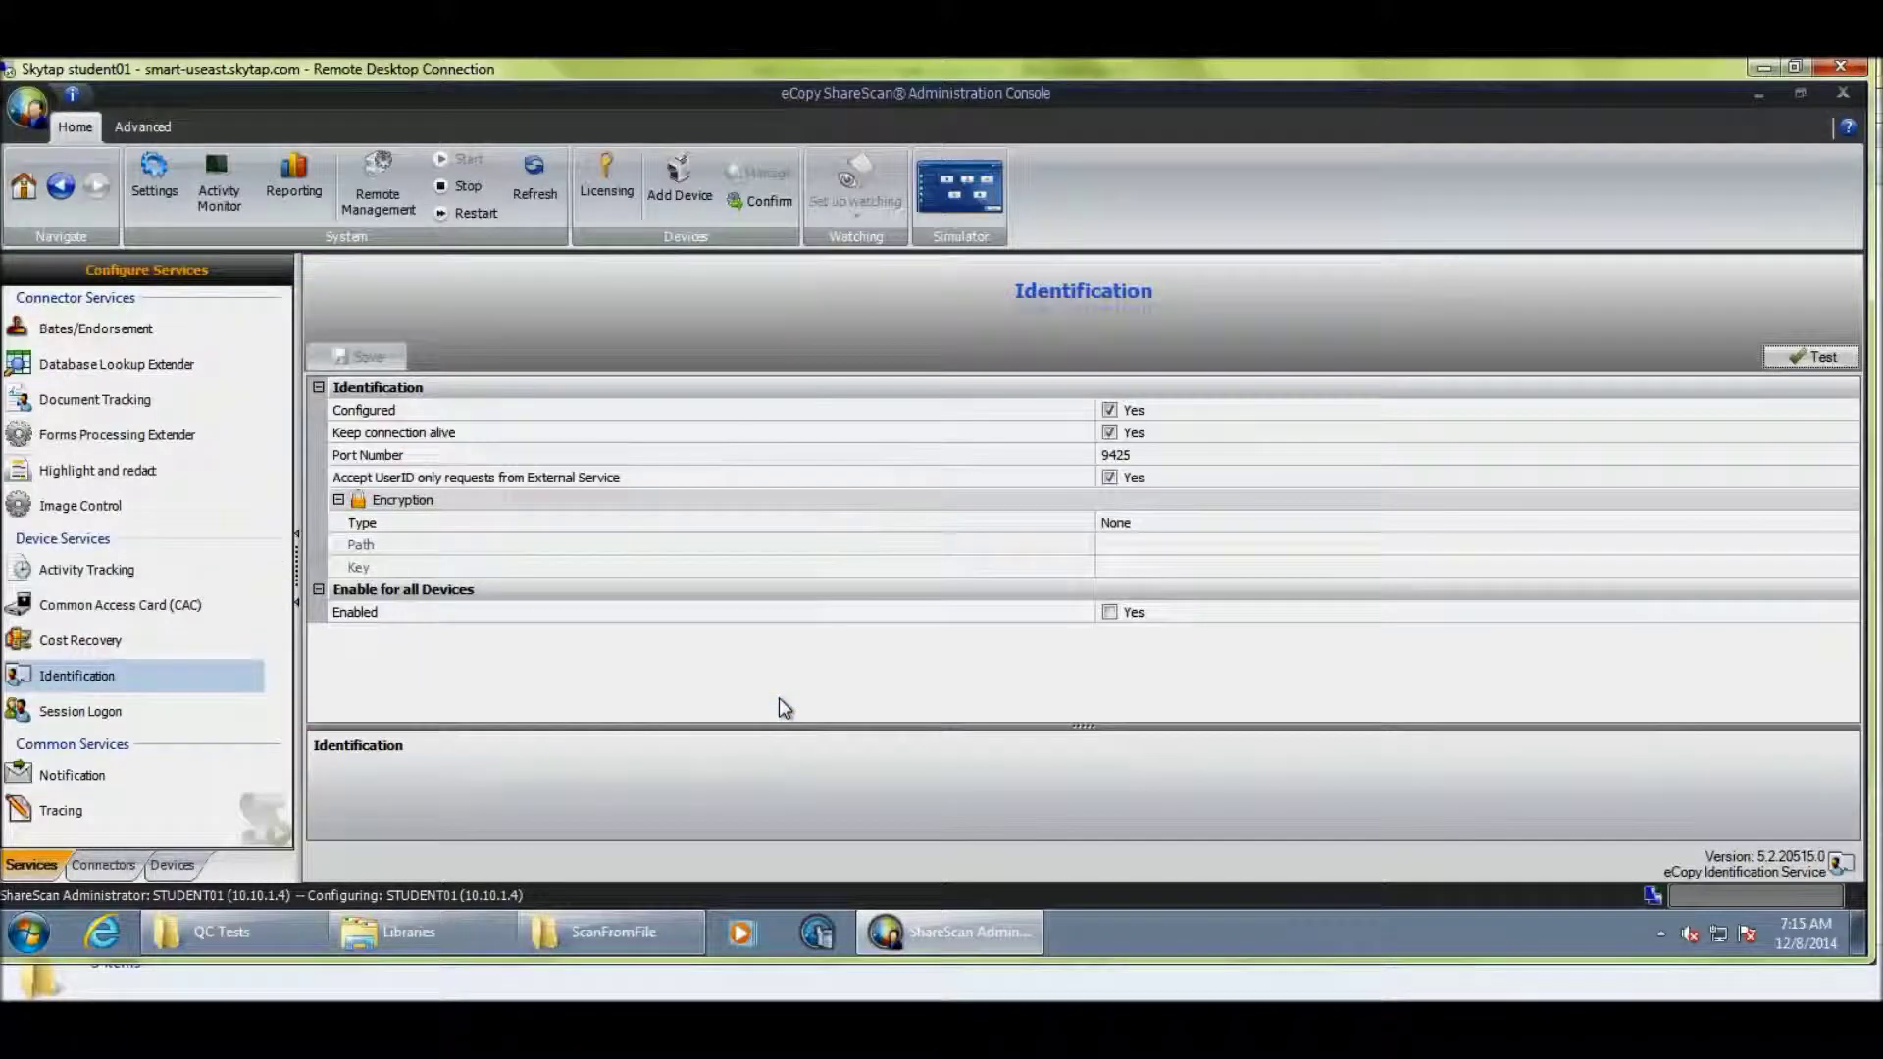
left_click(149, 366)
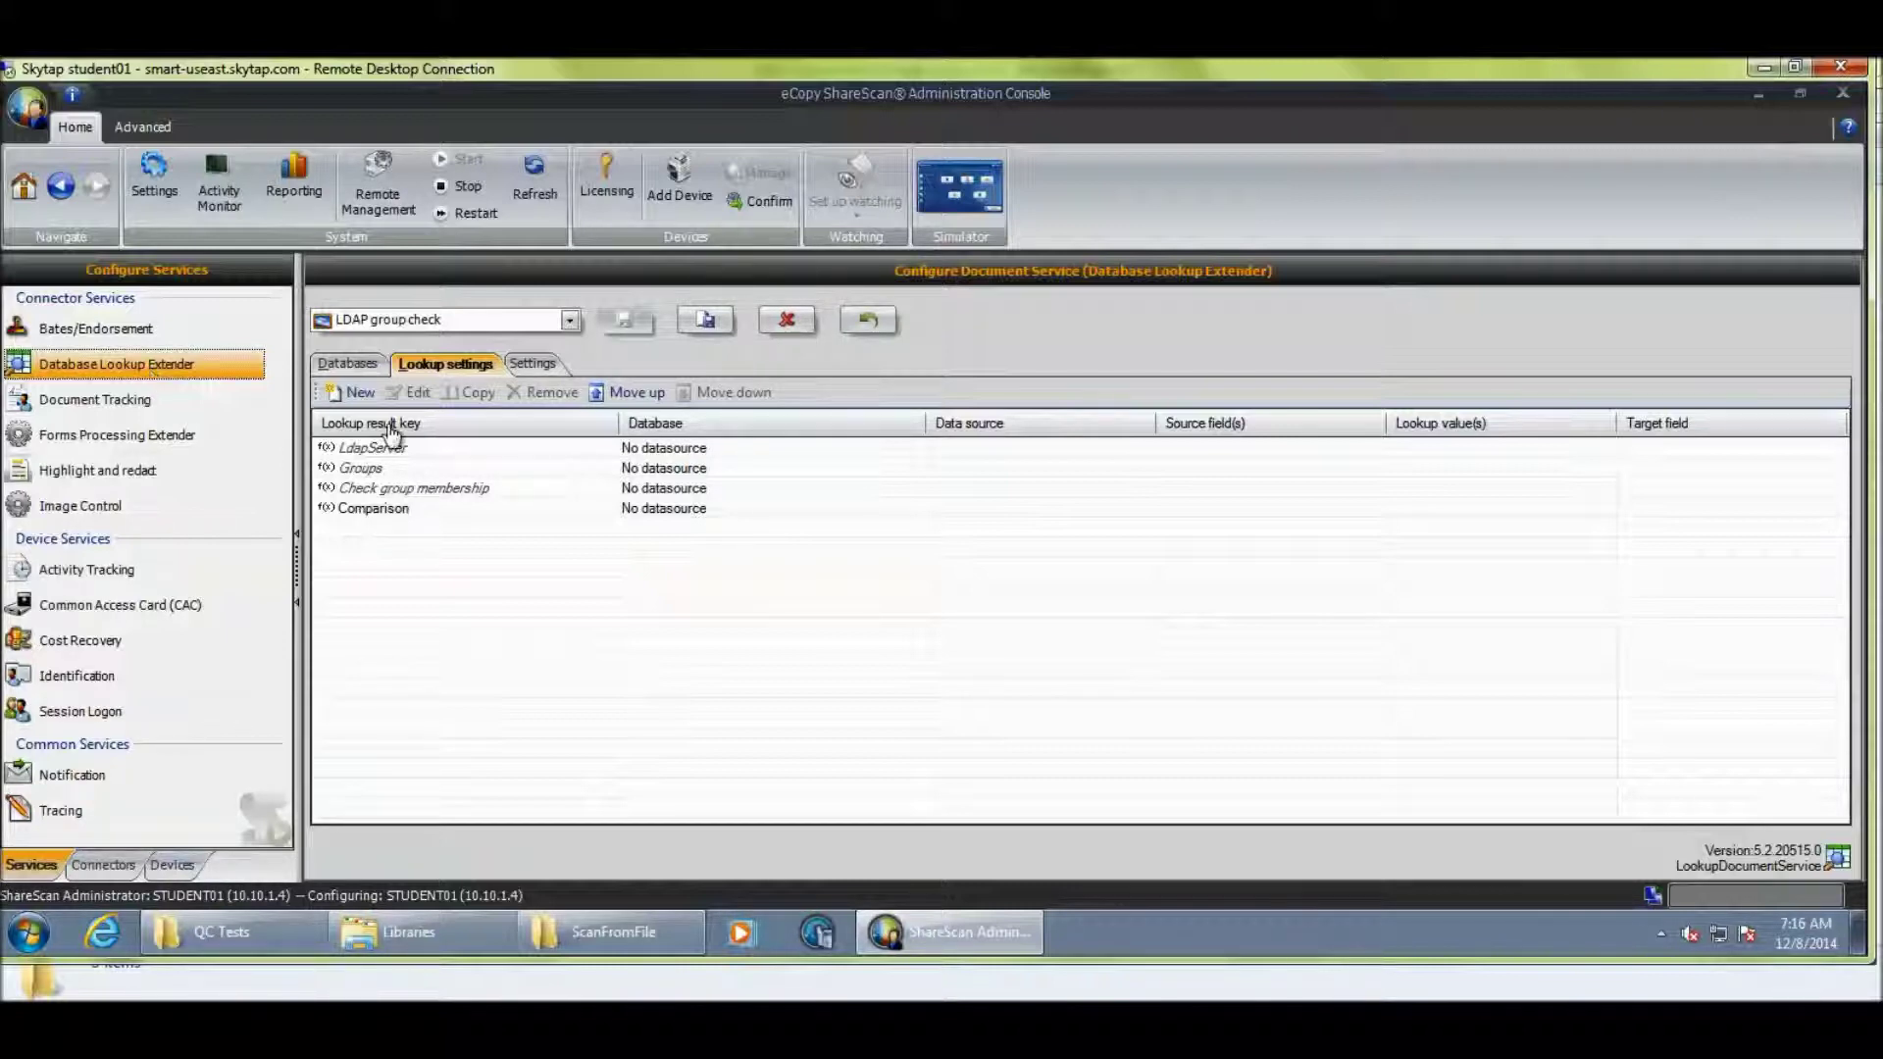
Open the LdapServer lookup to view its LDAP://10.10.1.1 server expression.
mouse_move(396, 457)
double_click(393, 451)
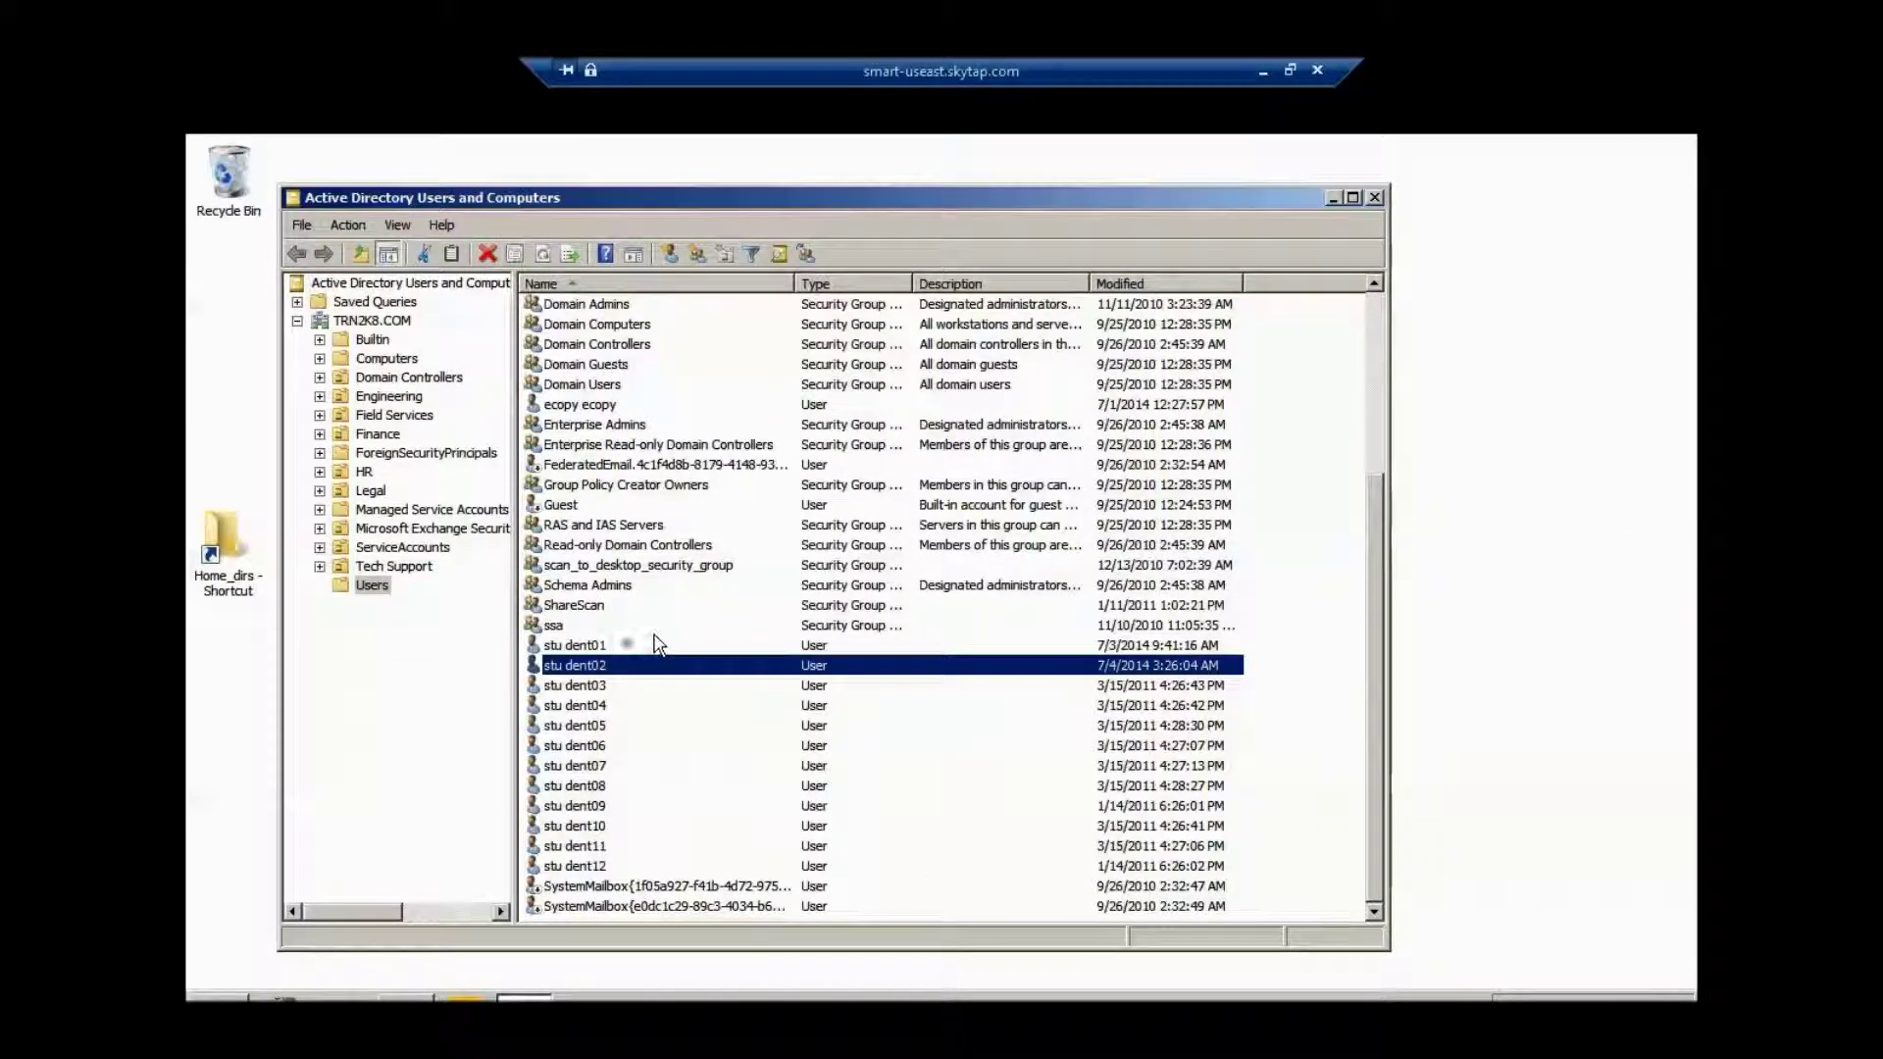
left_click(592, 646)
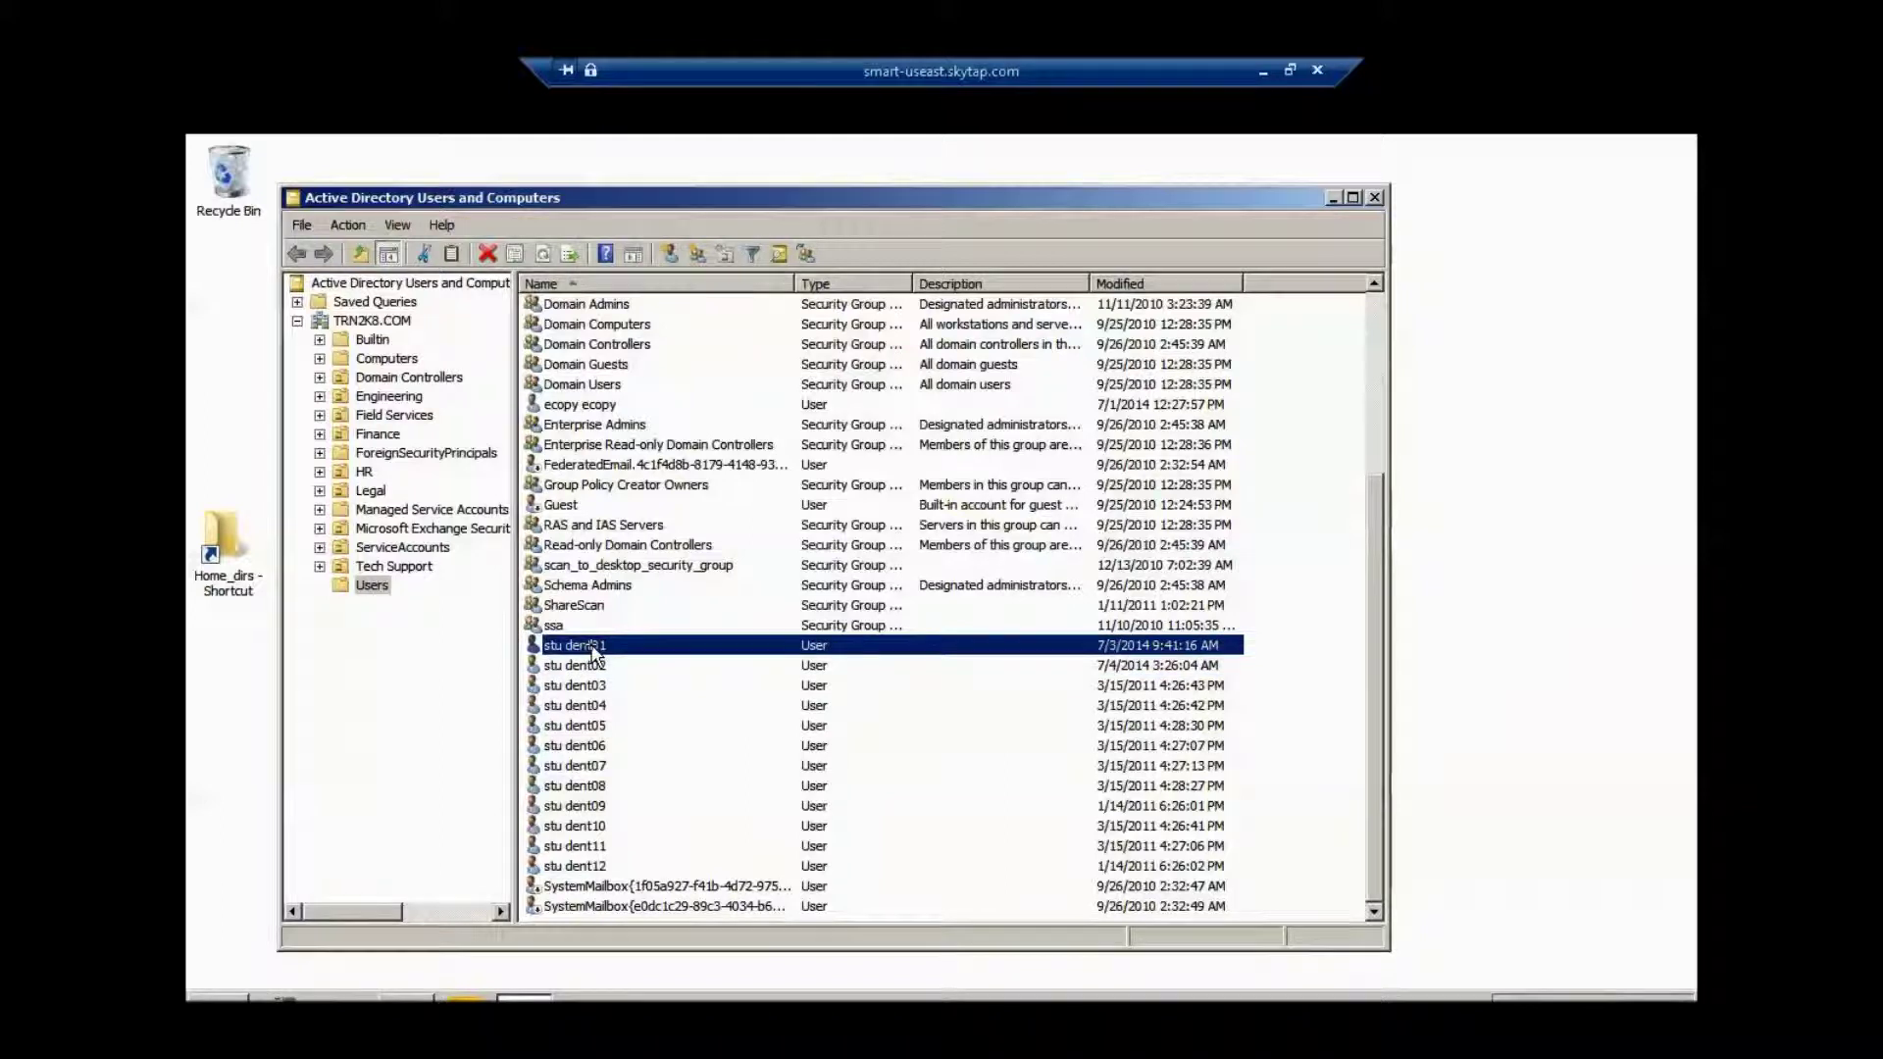
double_click(592, 646)
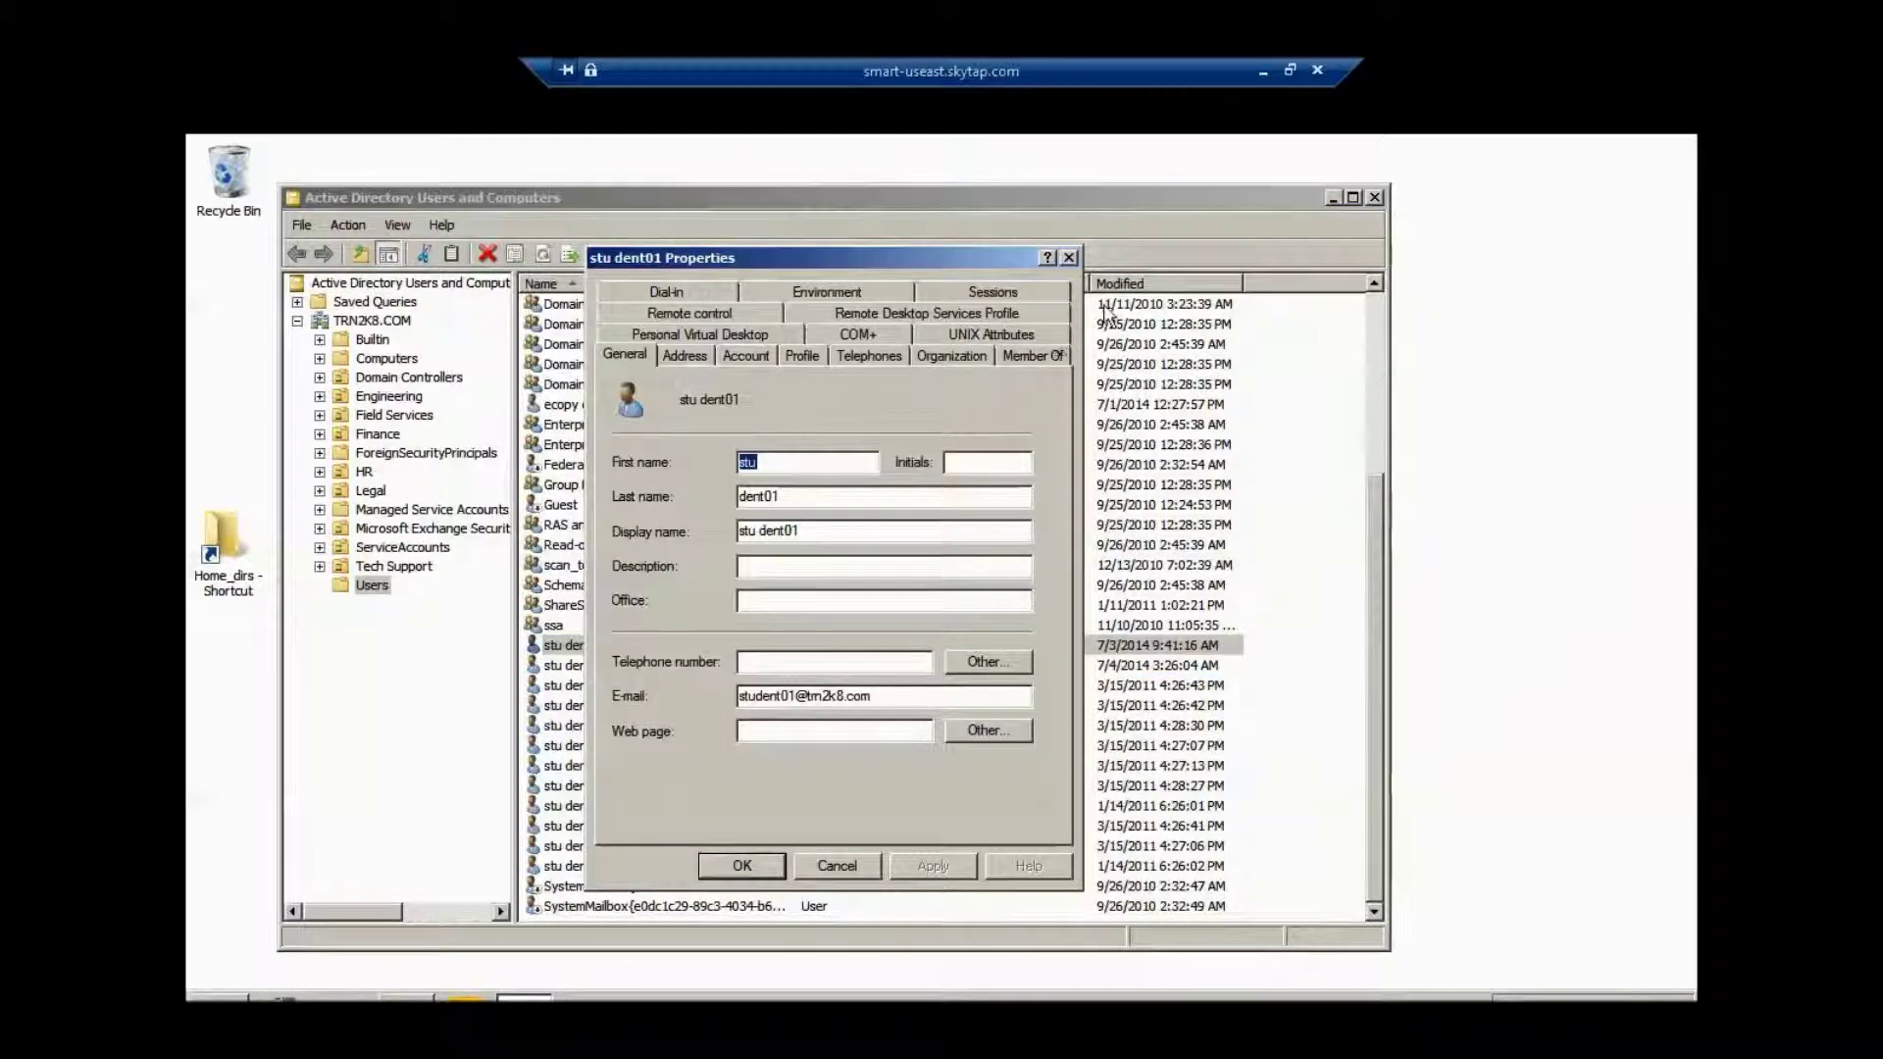
left_click(1045, 359)
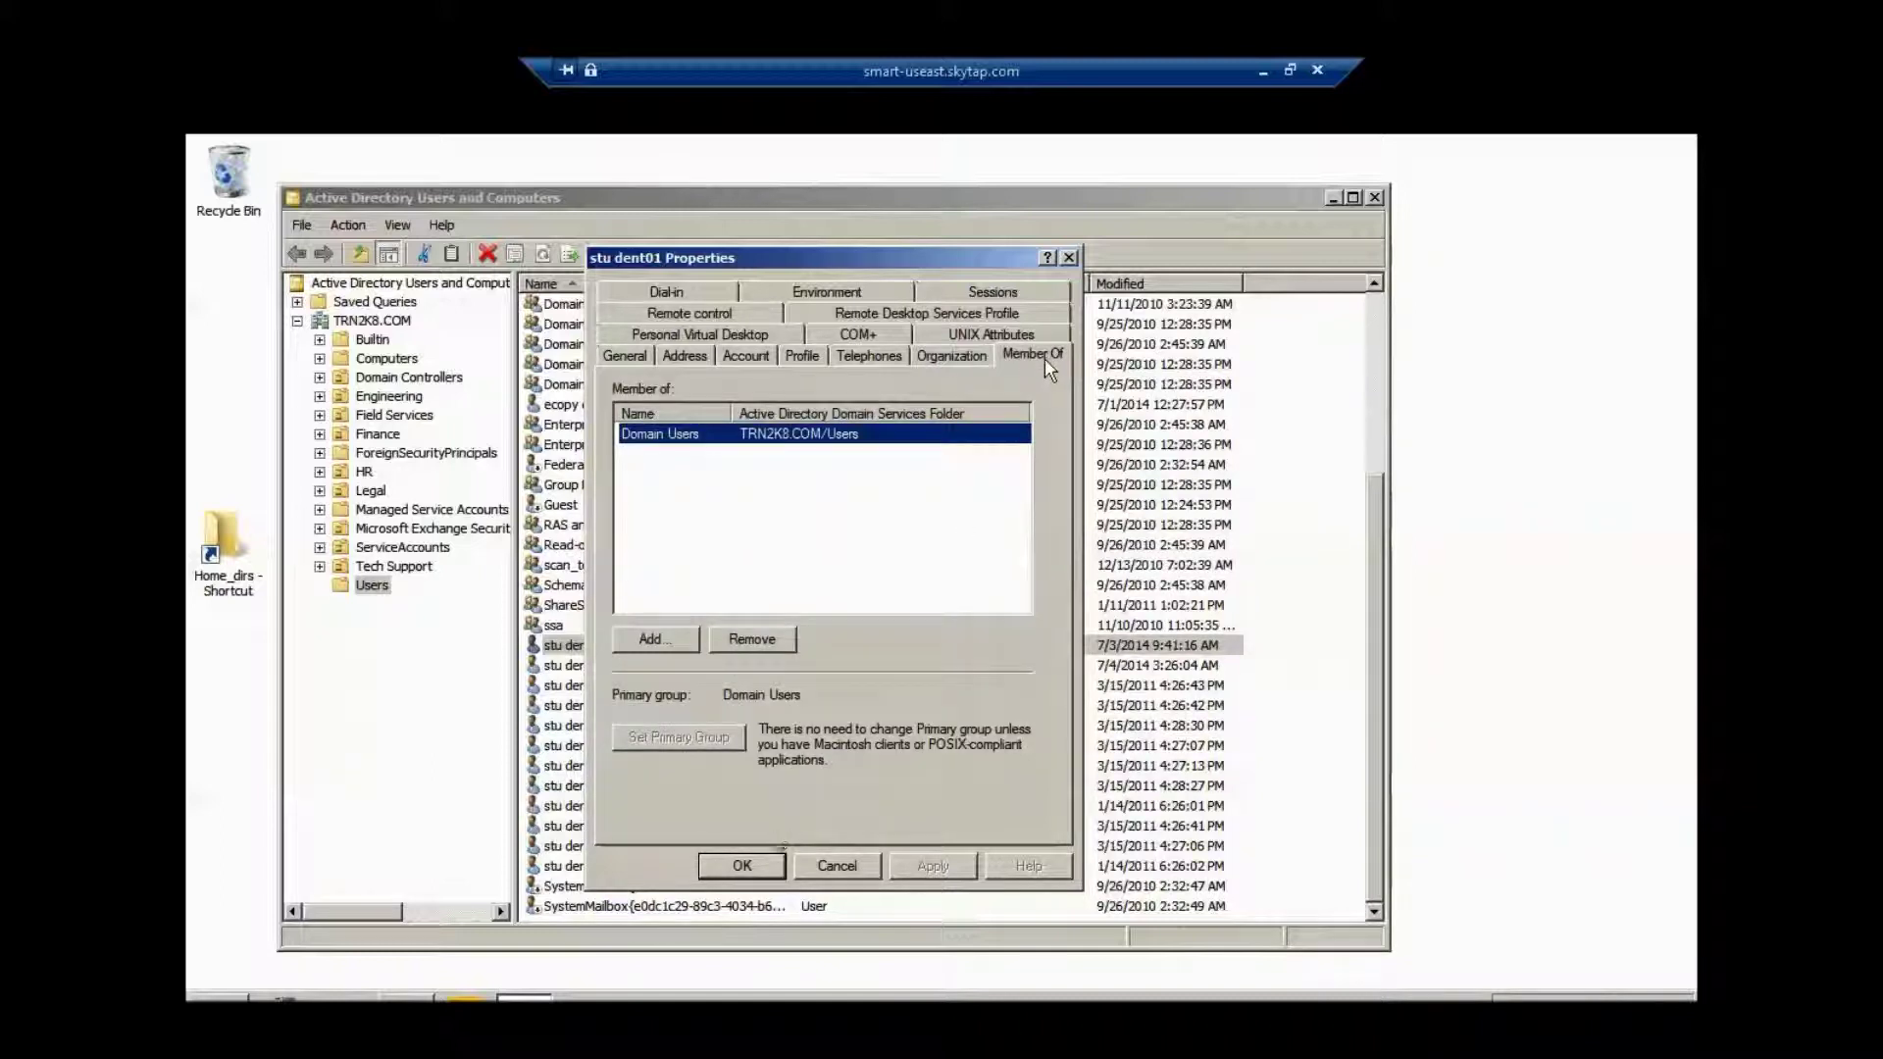
left_click(742, 866)
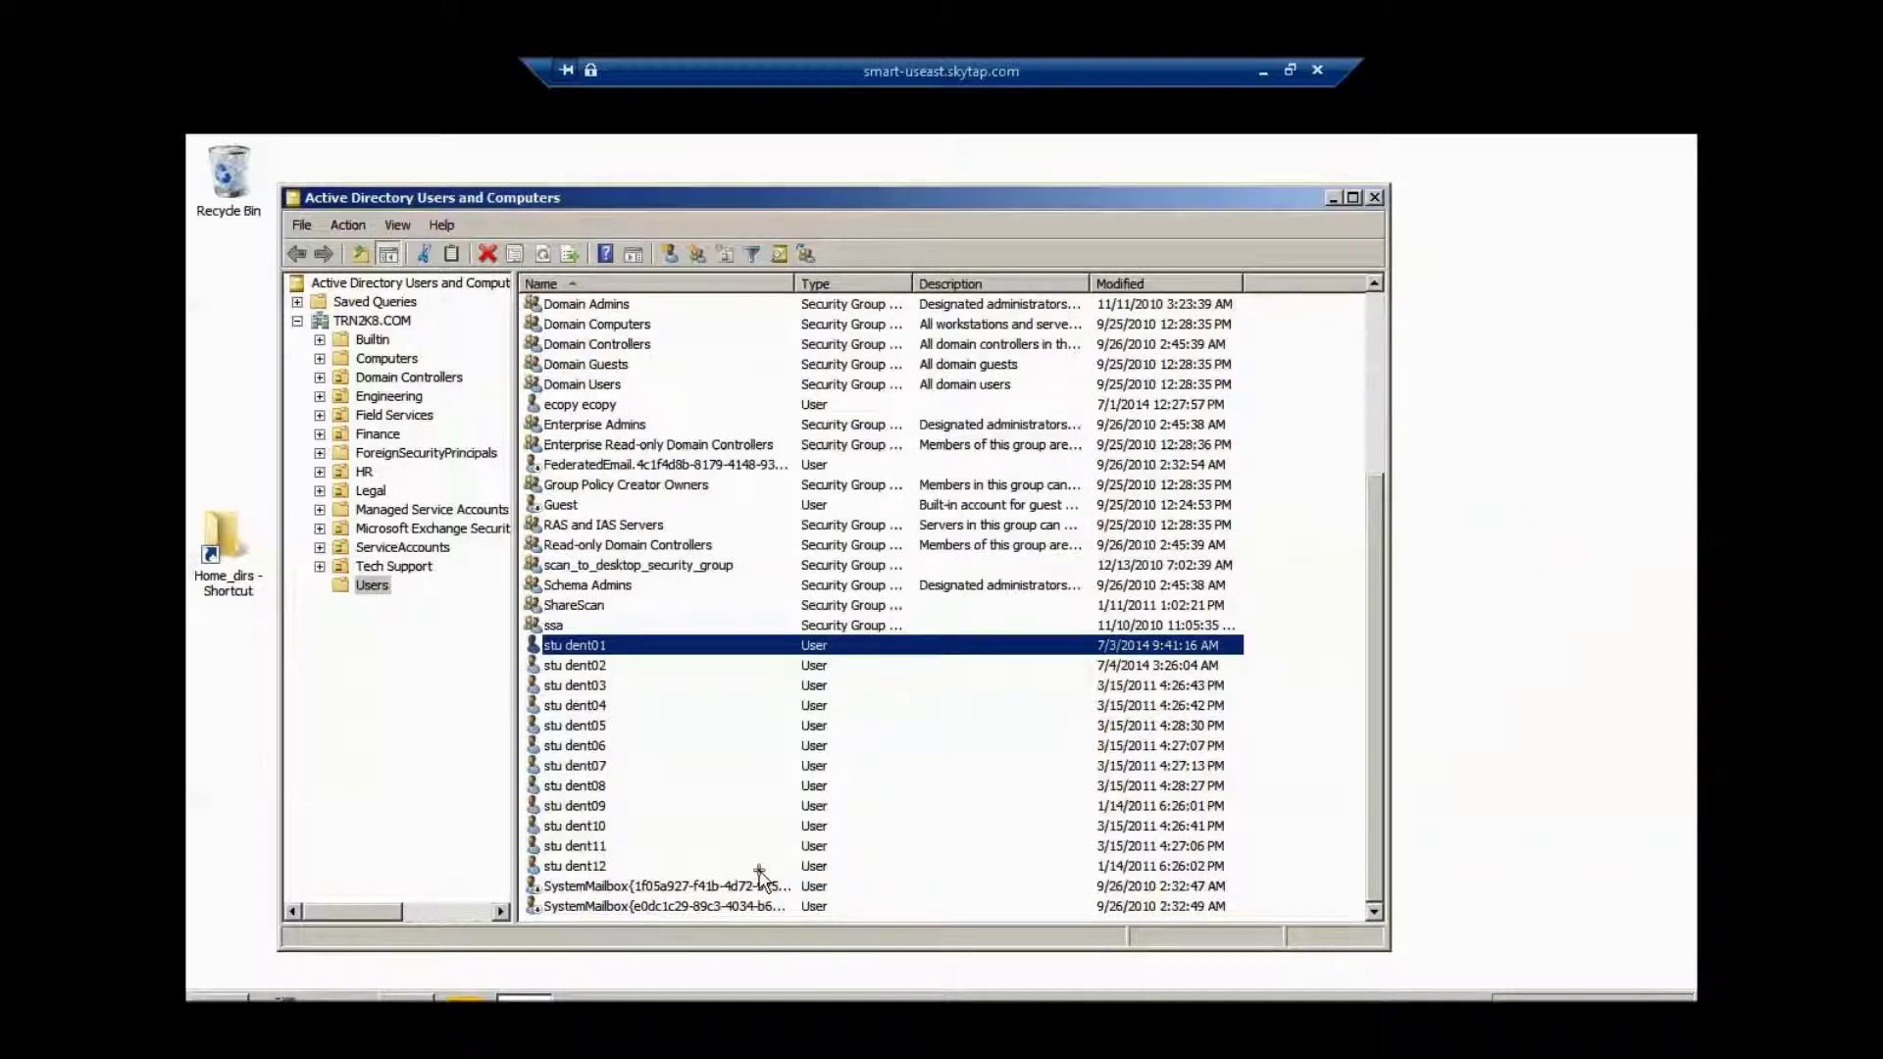
left_click(610, 665)
double_click(610, 667)
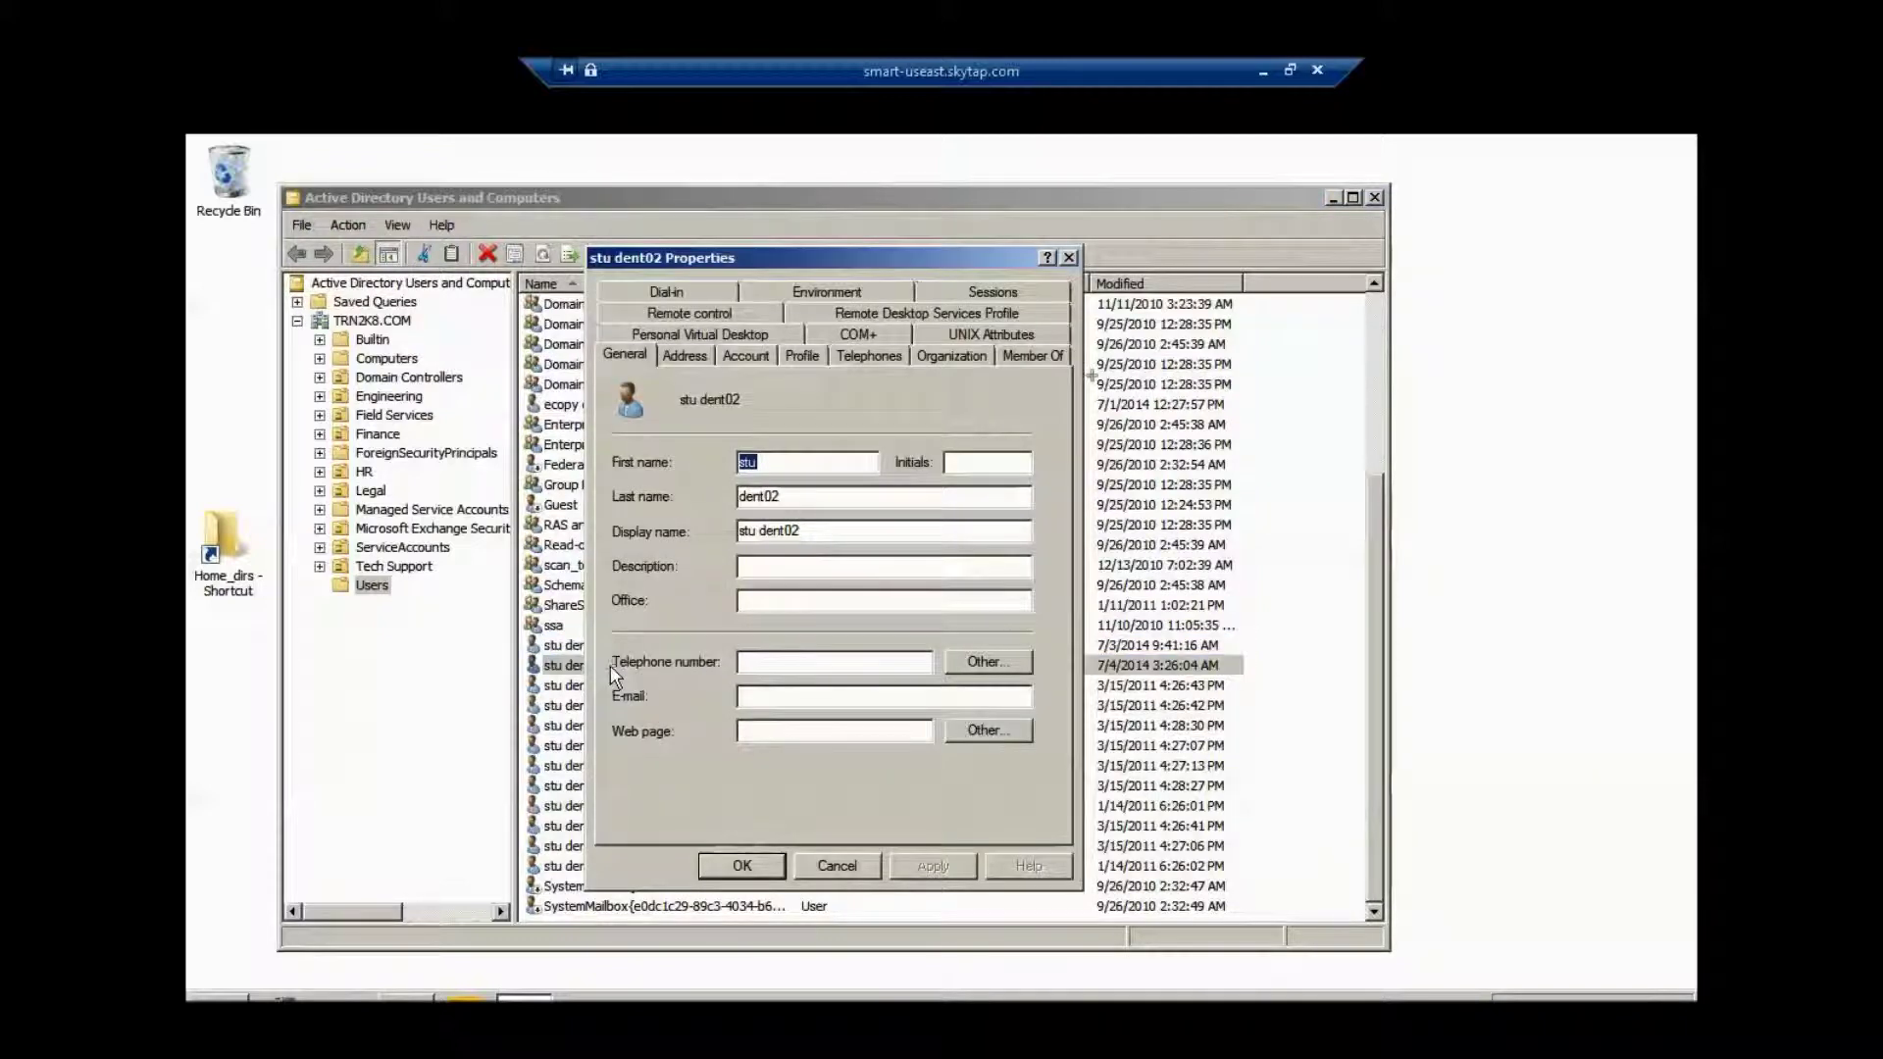
left_click(1056, 359)
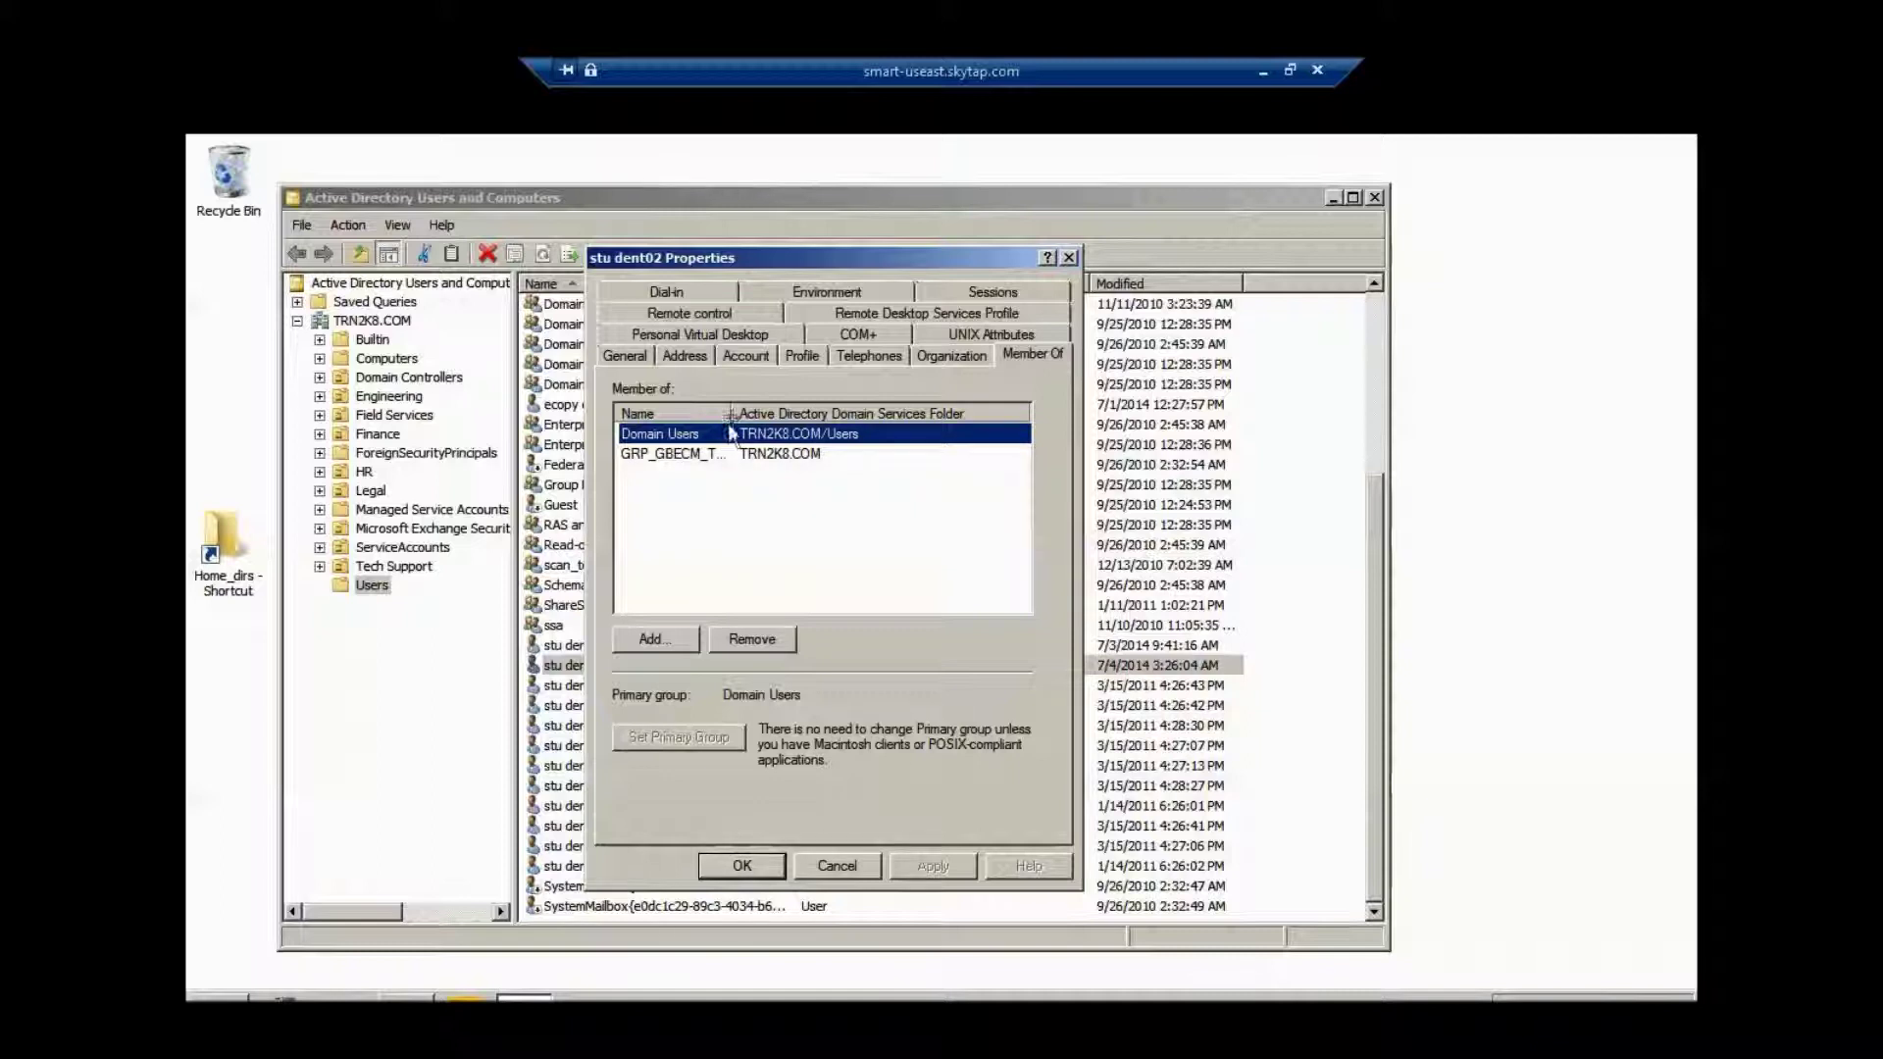
left_click_drag(735, 413, 807, 413)
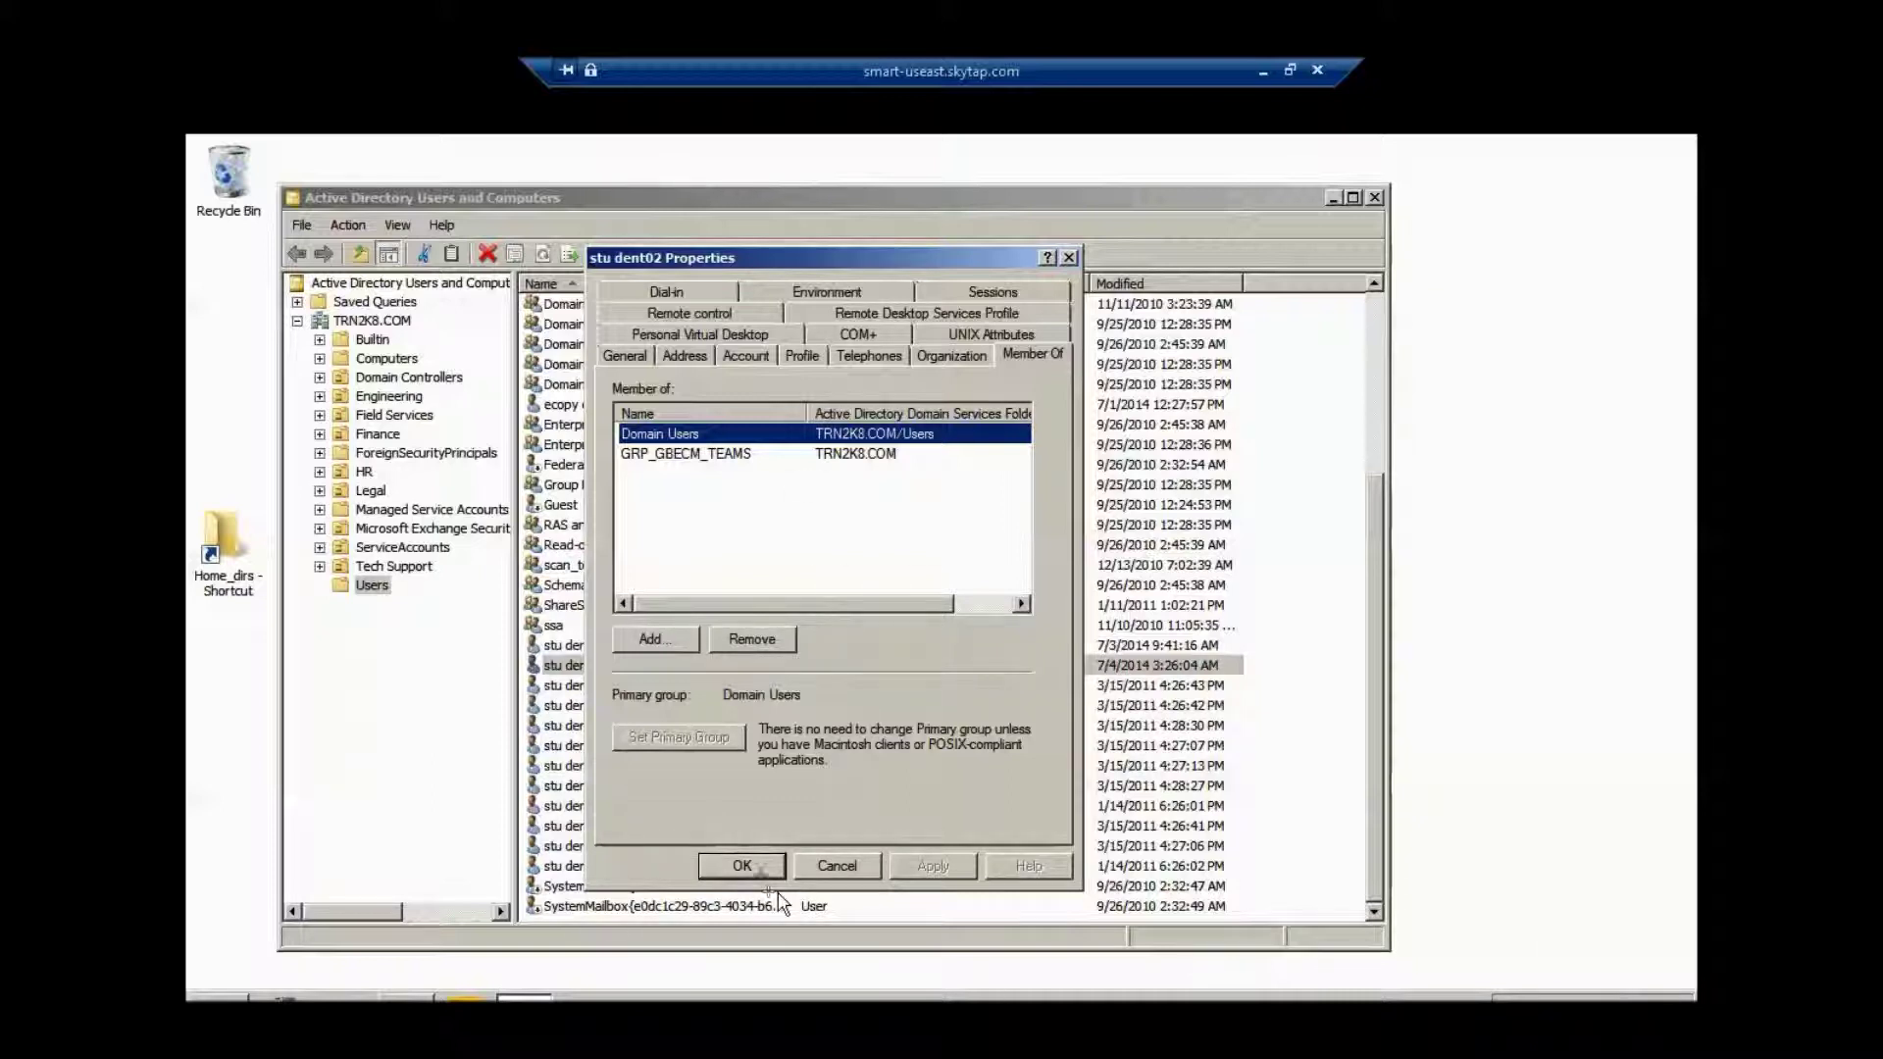
left_click(758, 872)
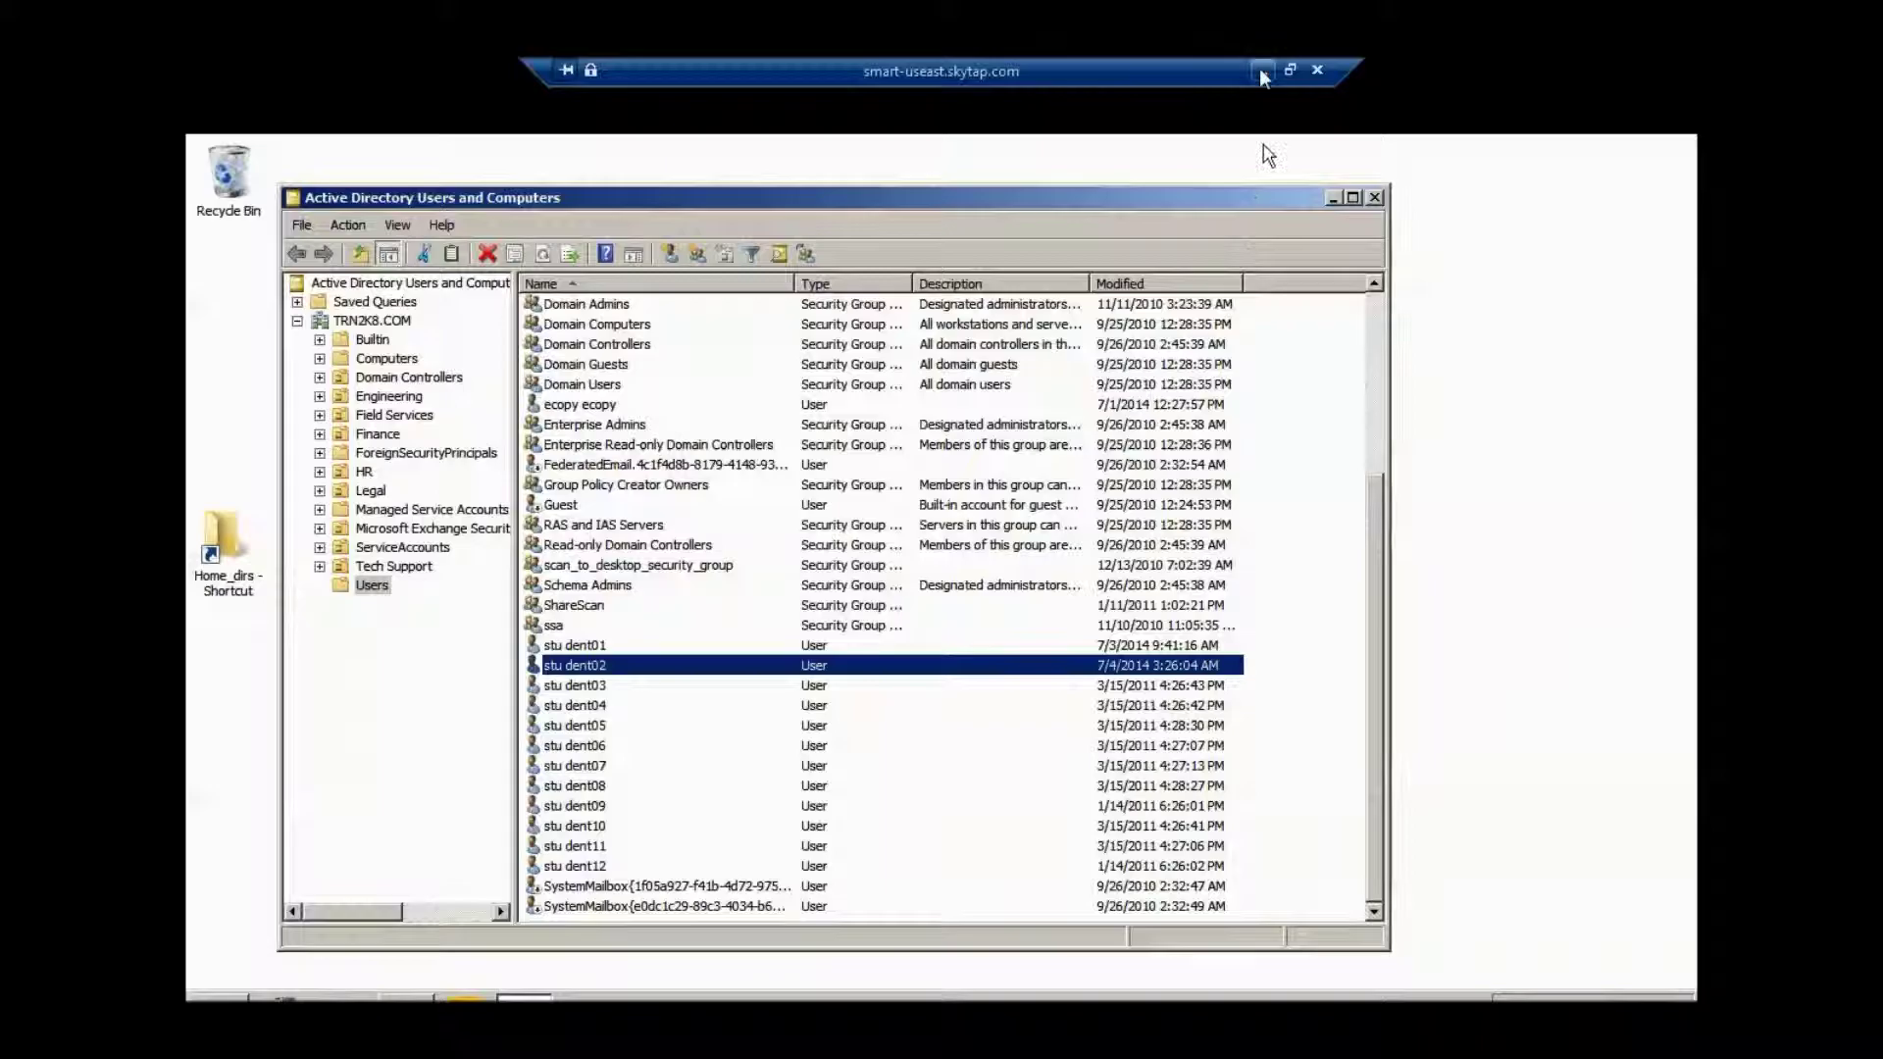
Review the Groups lookup's GRP_GBECM_TEAMS;Administrators expression, then select Check group membership.
left_click(1264, 71)
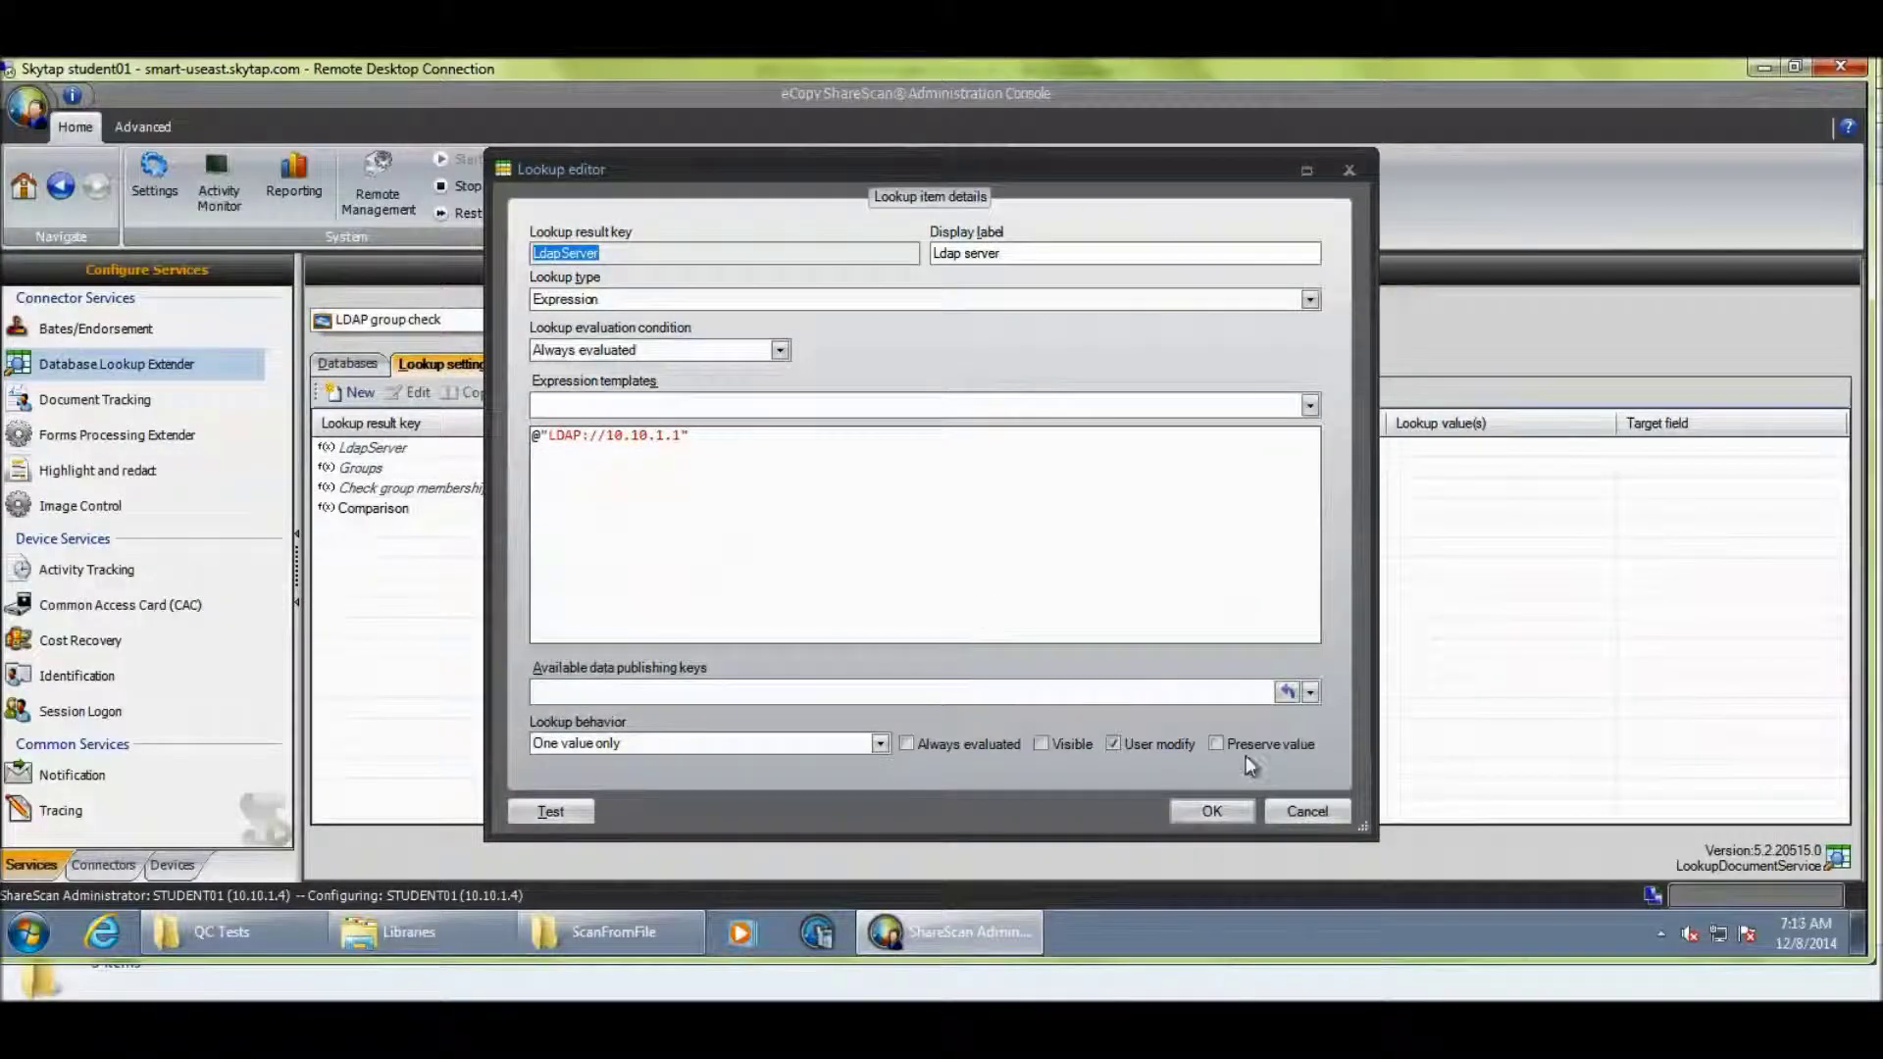
left_click(1214, 810)
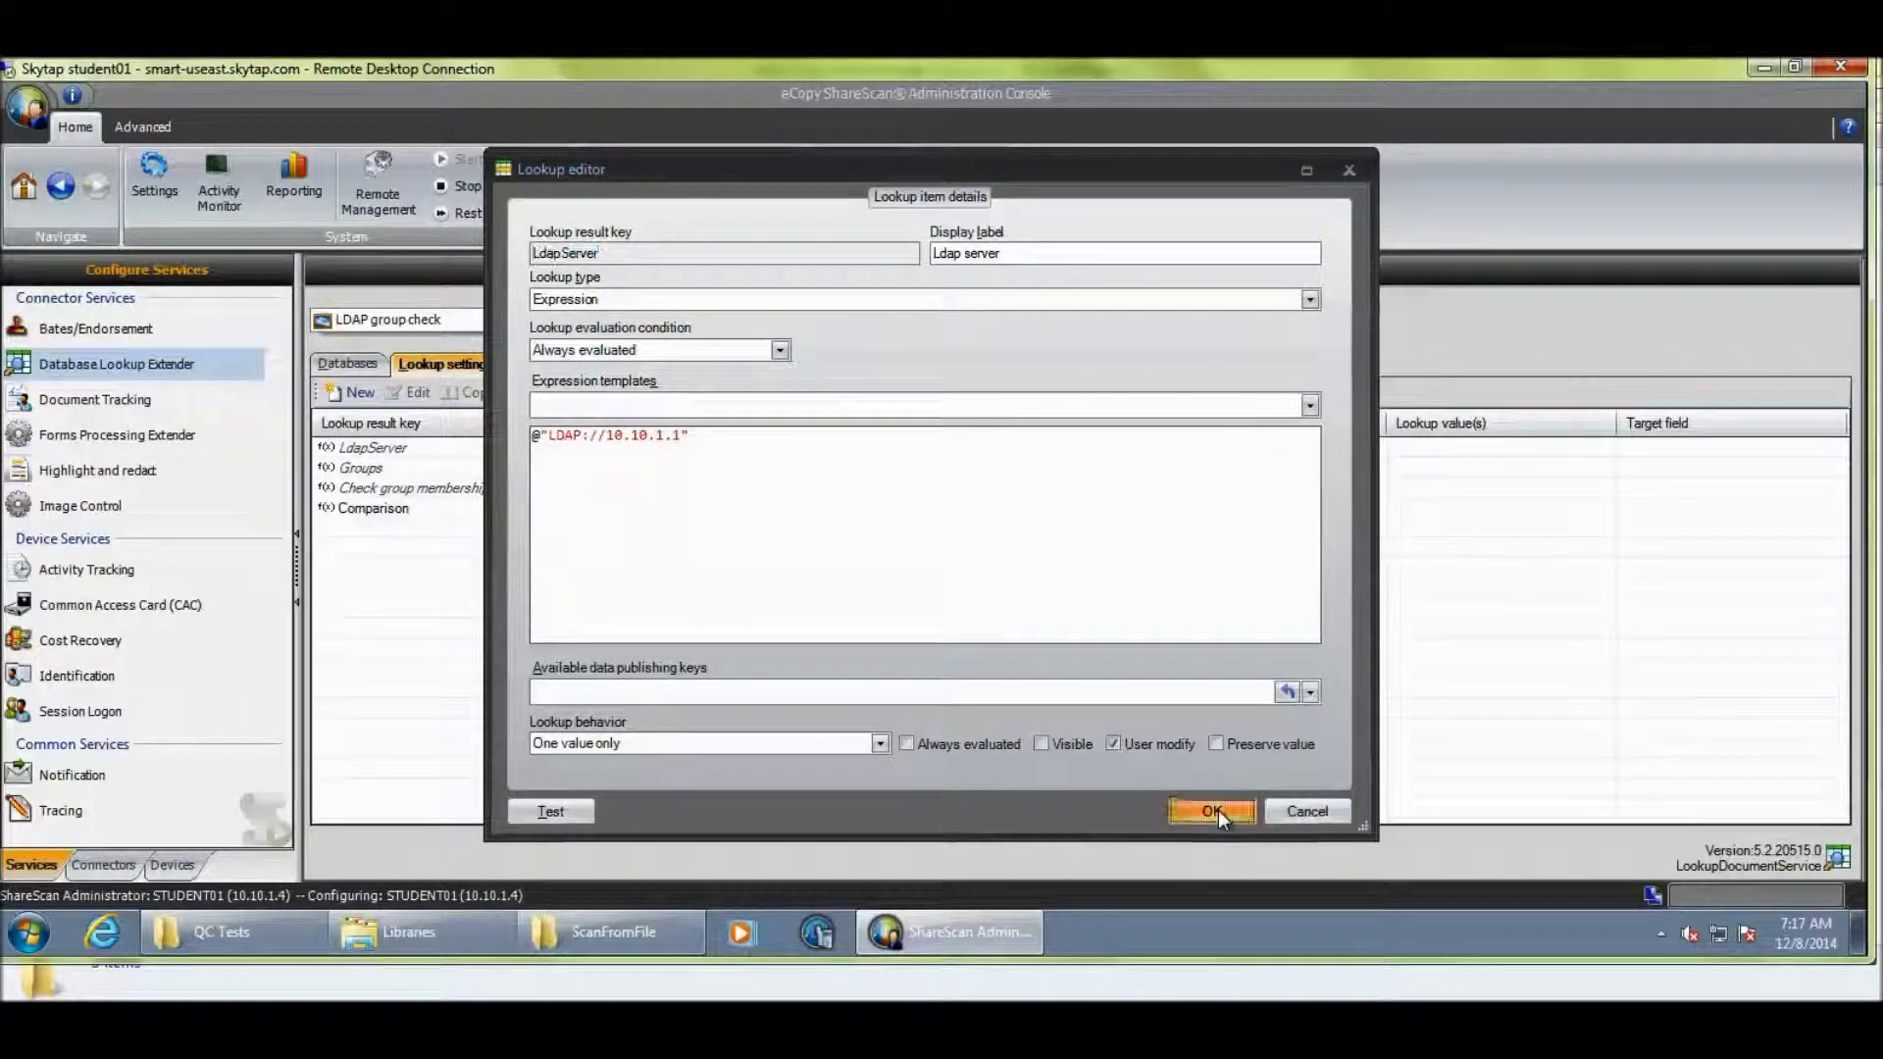
double_click(374, 468)
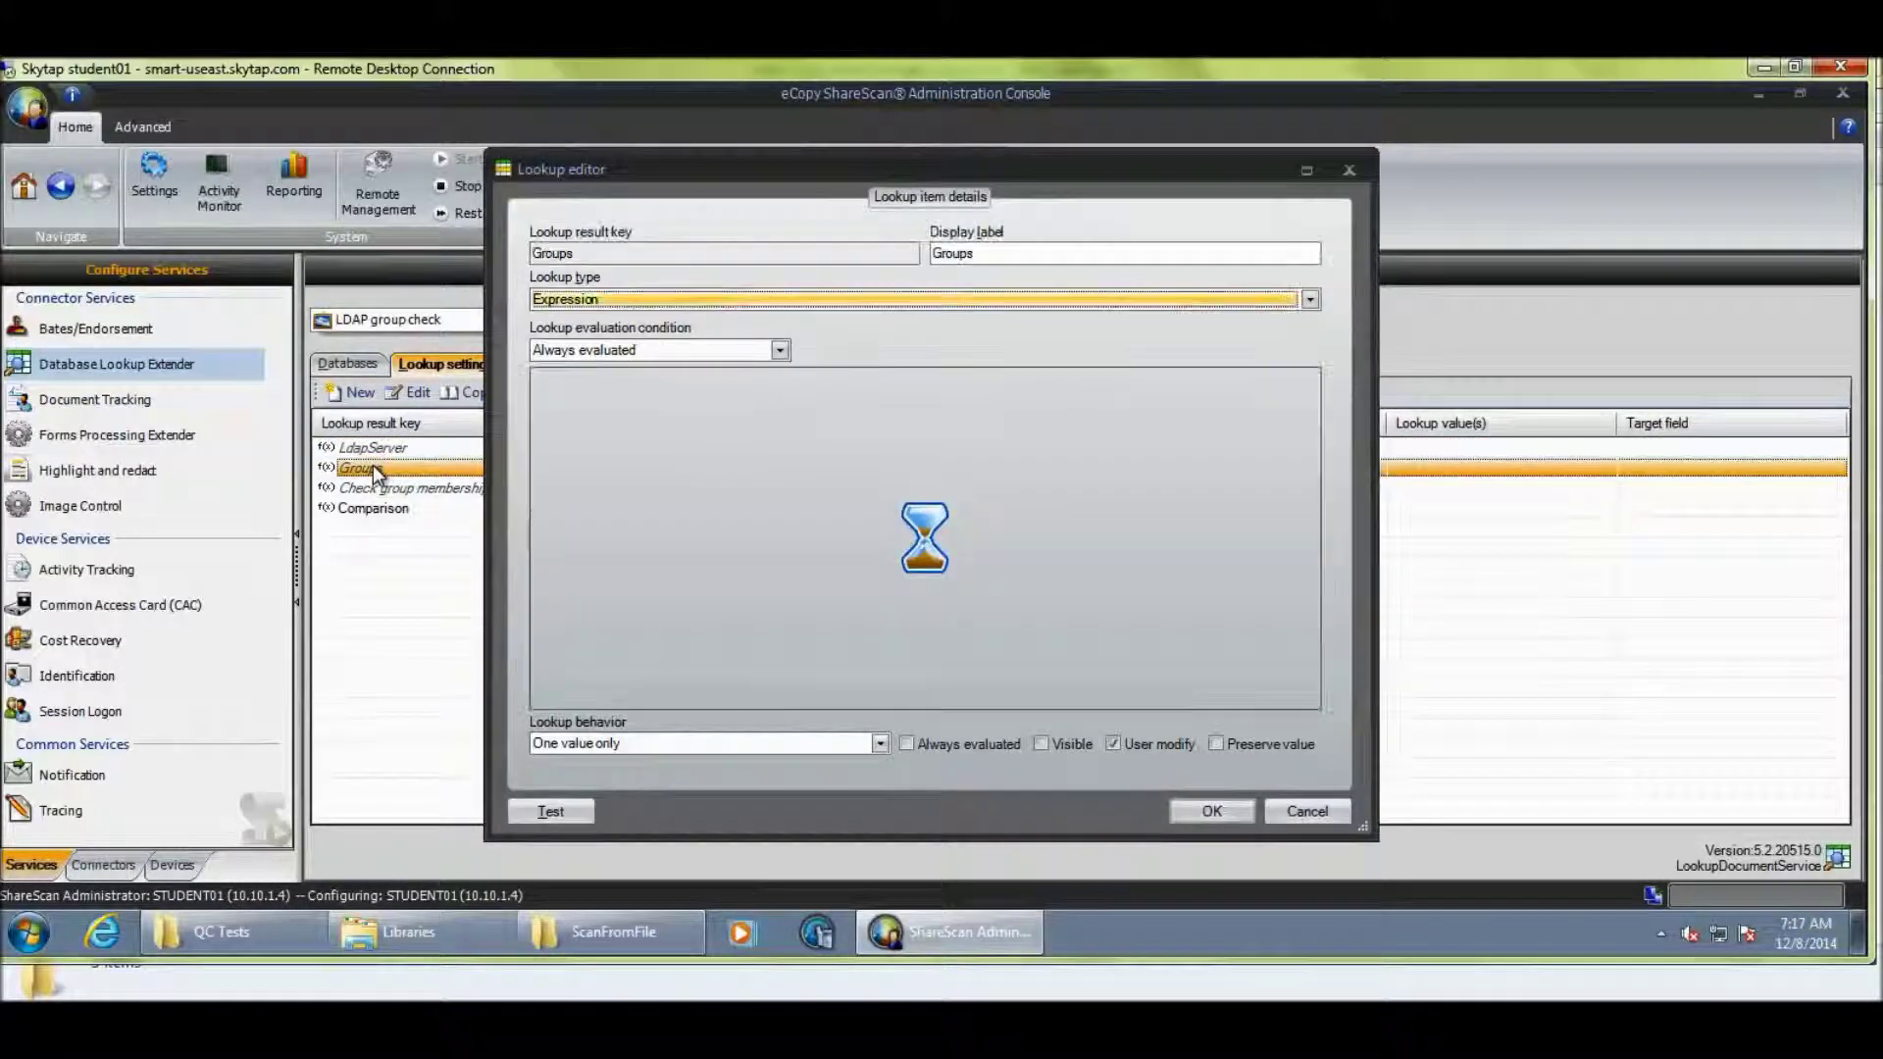
left_click(827, 435)
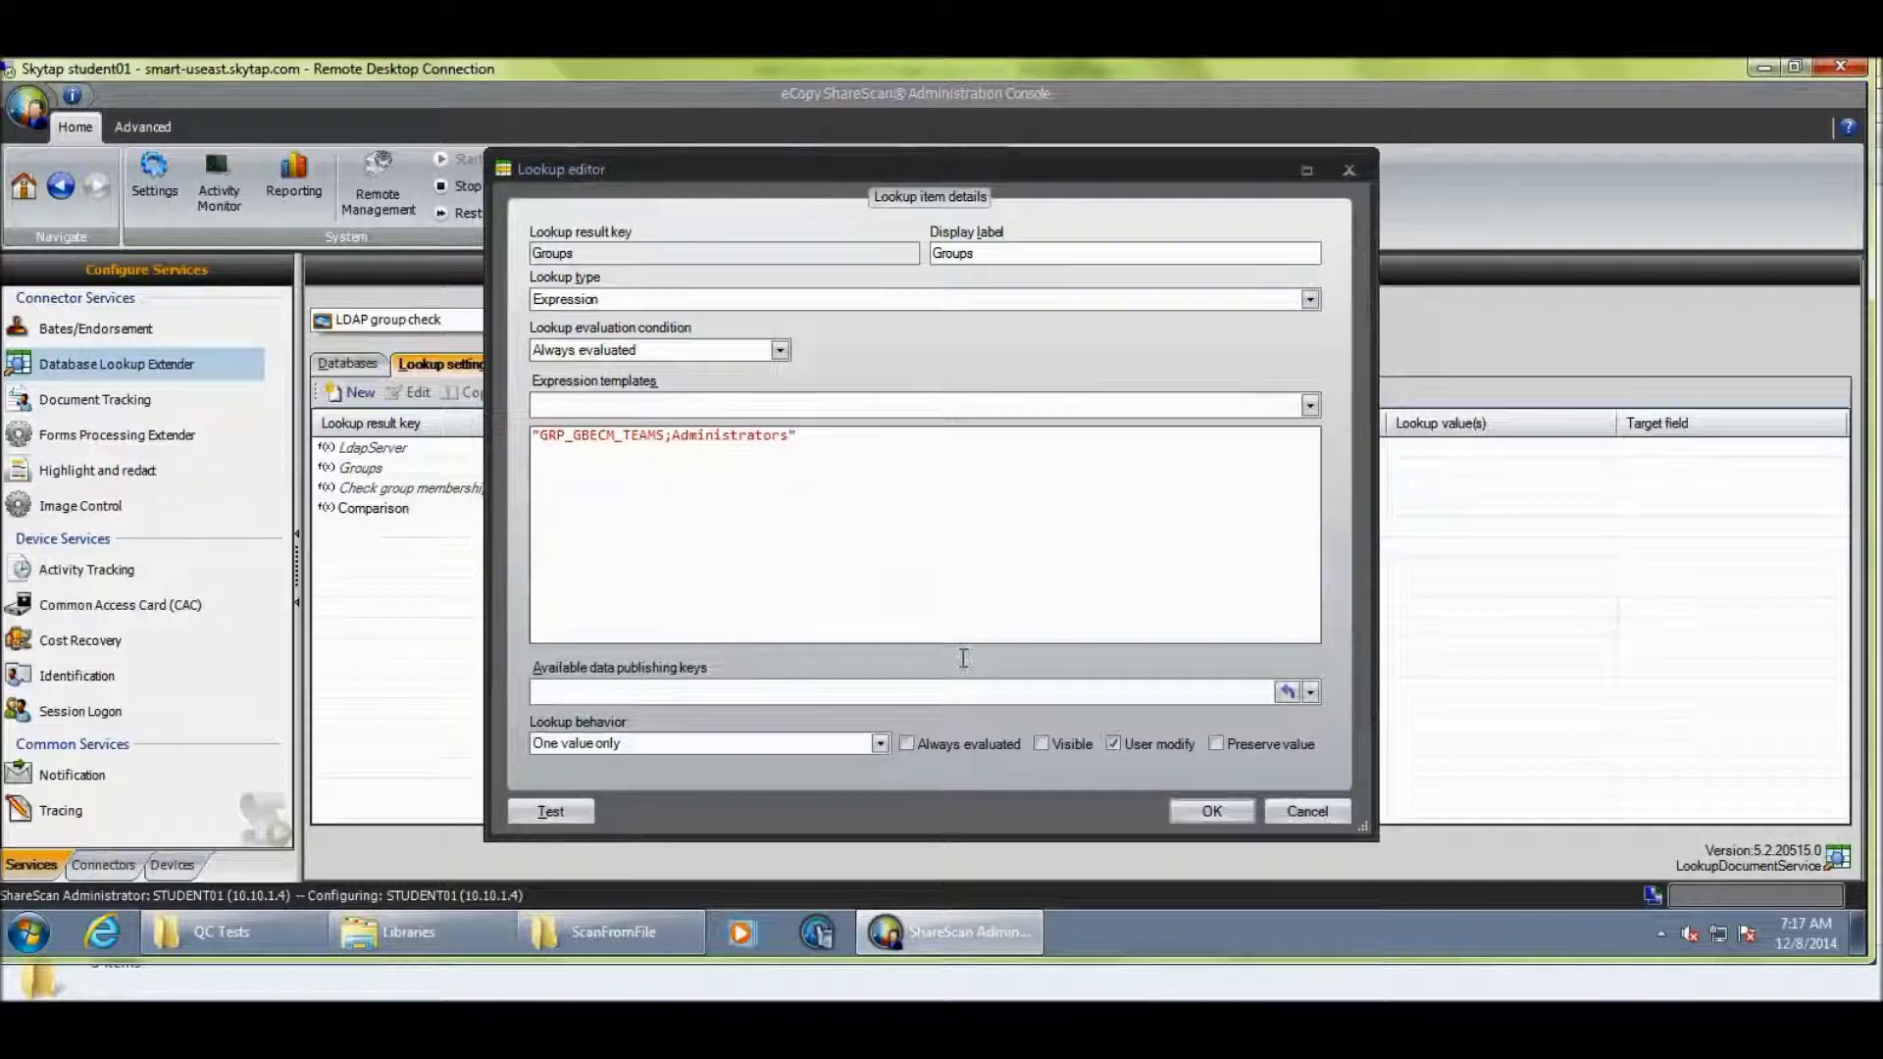
left_click(1190, 808)
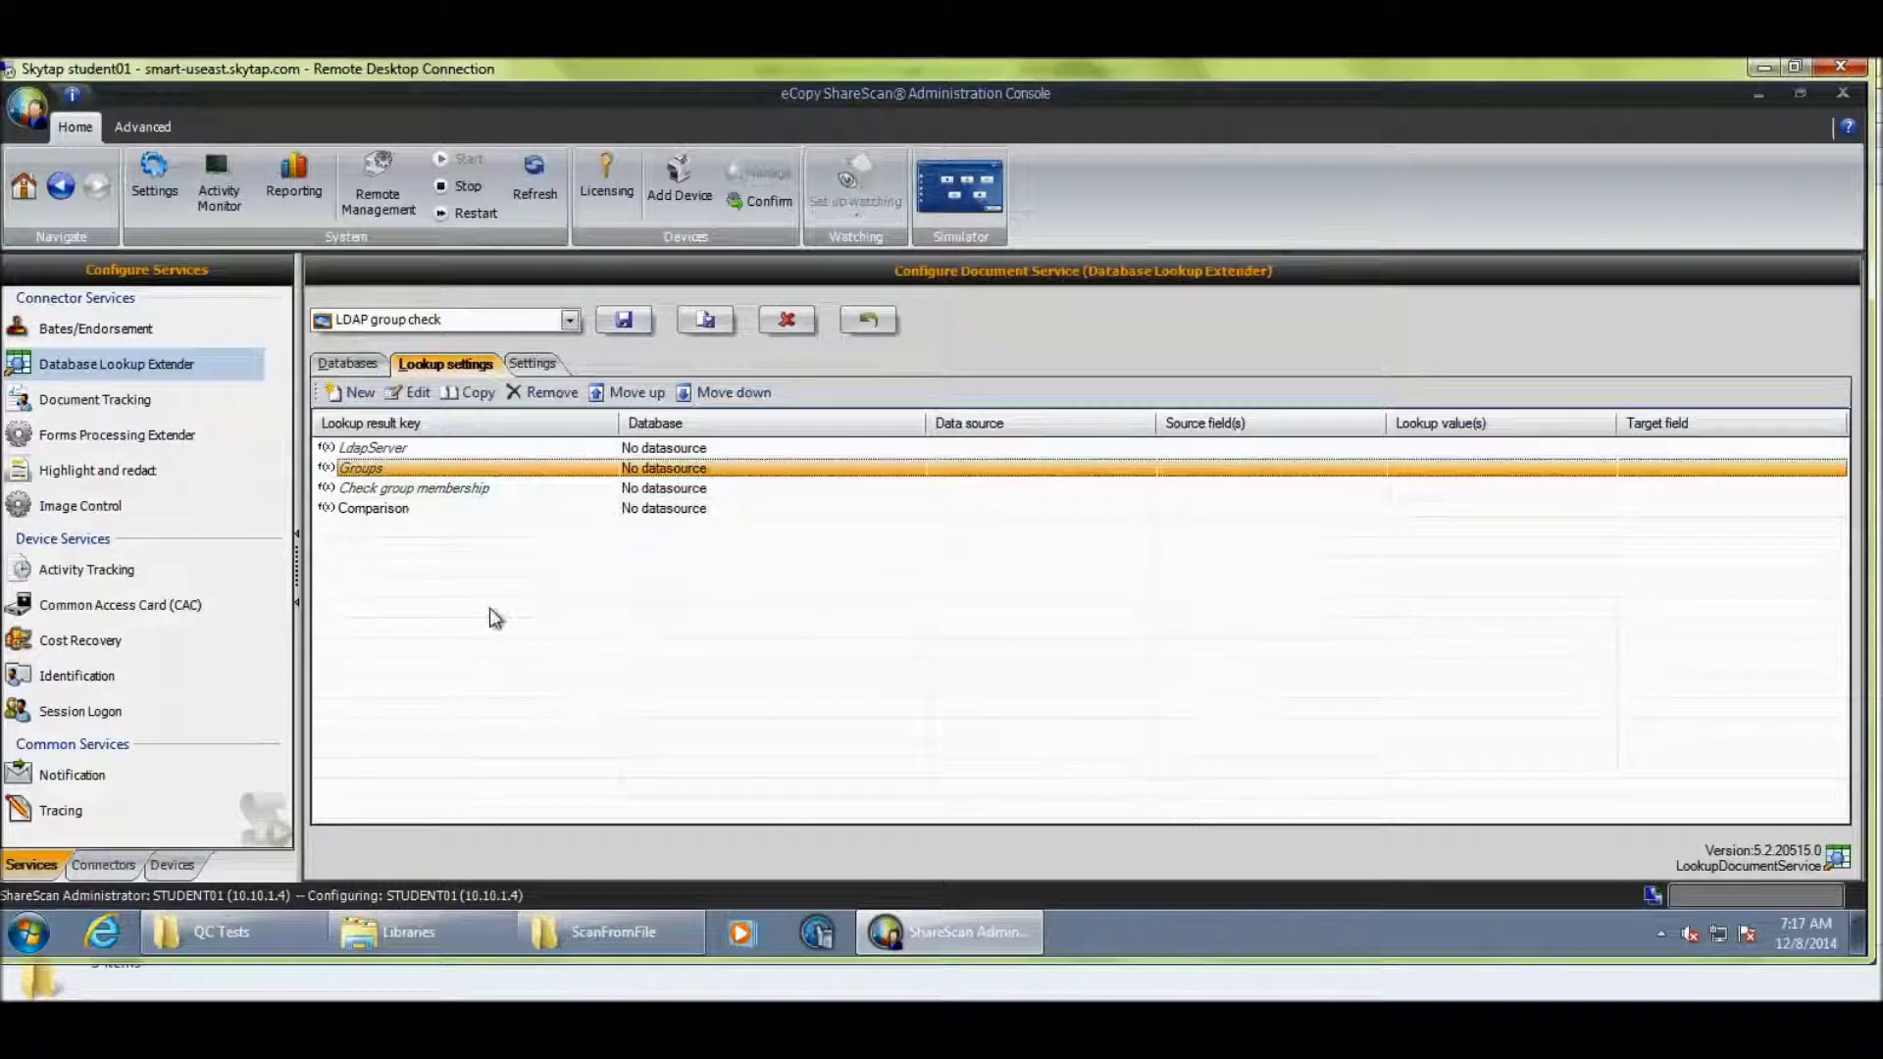
left_click(468, 489)
double_click(467, 489)
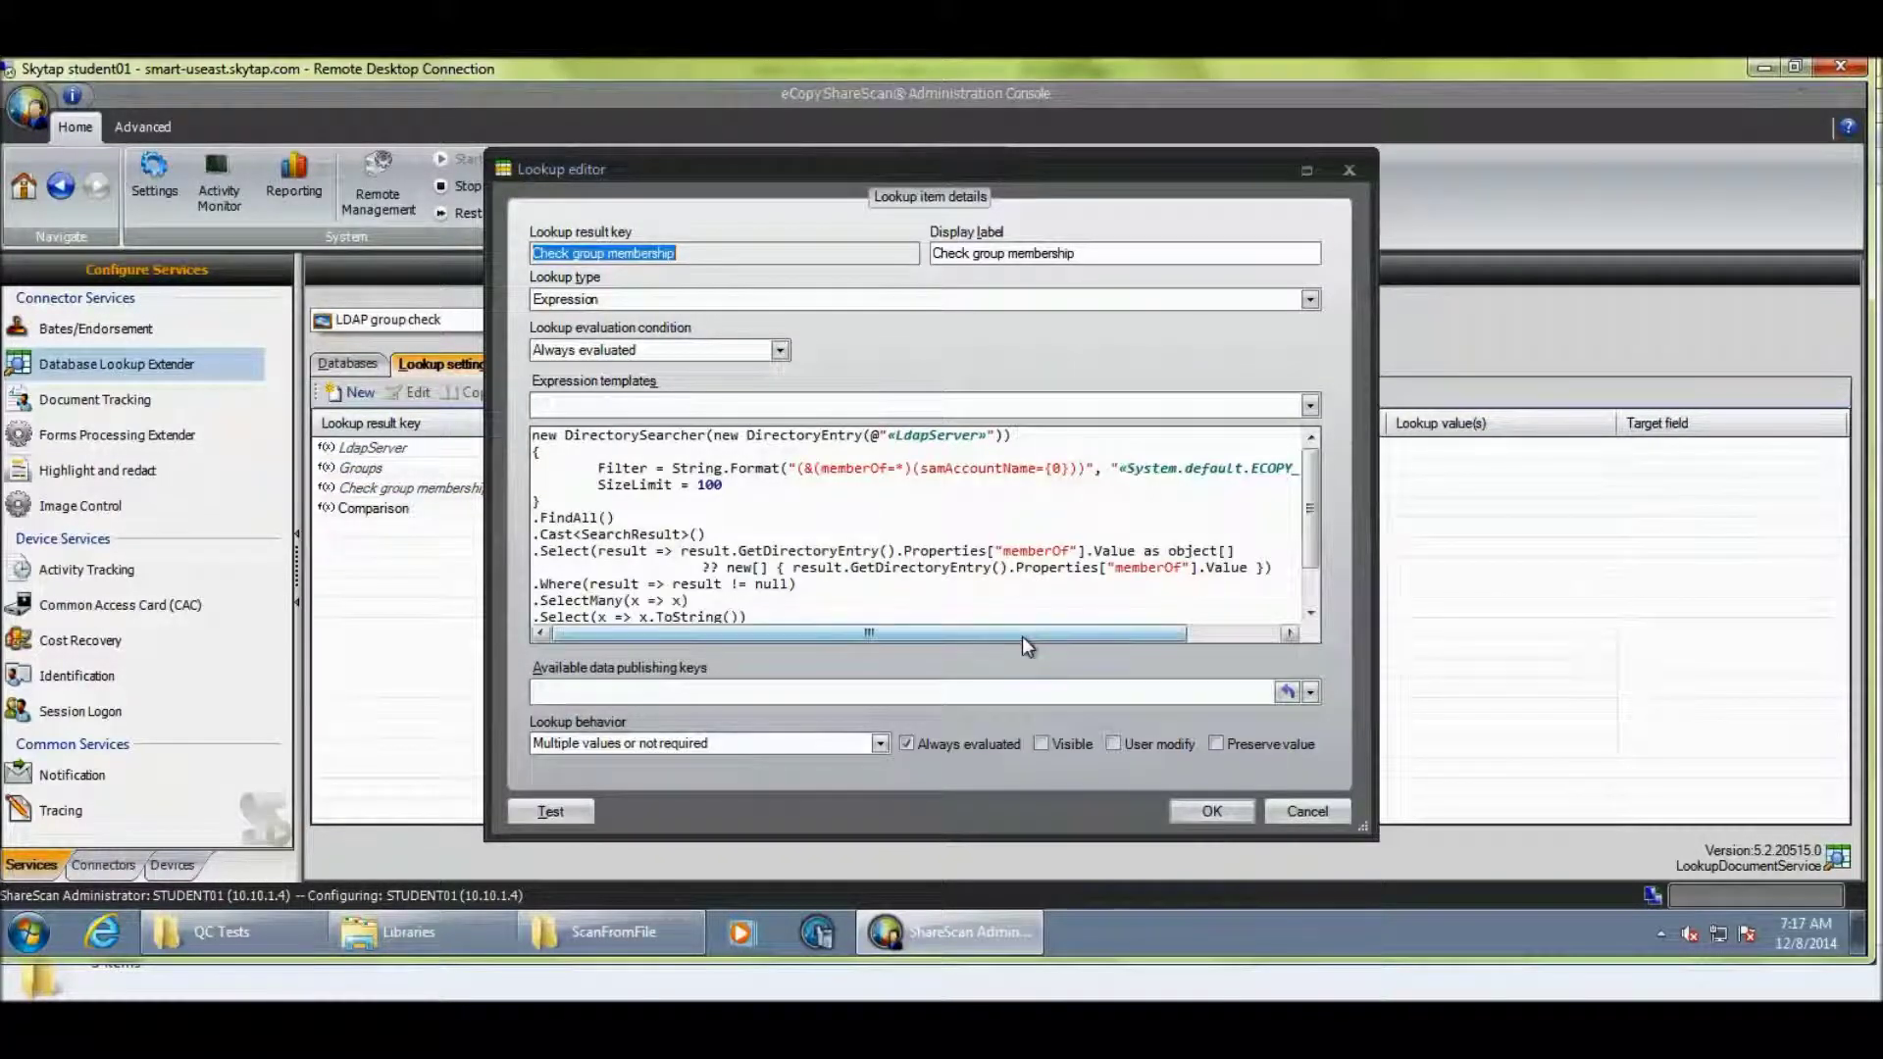
left_click_drag(1021, 638, 1176, 649)
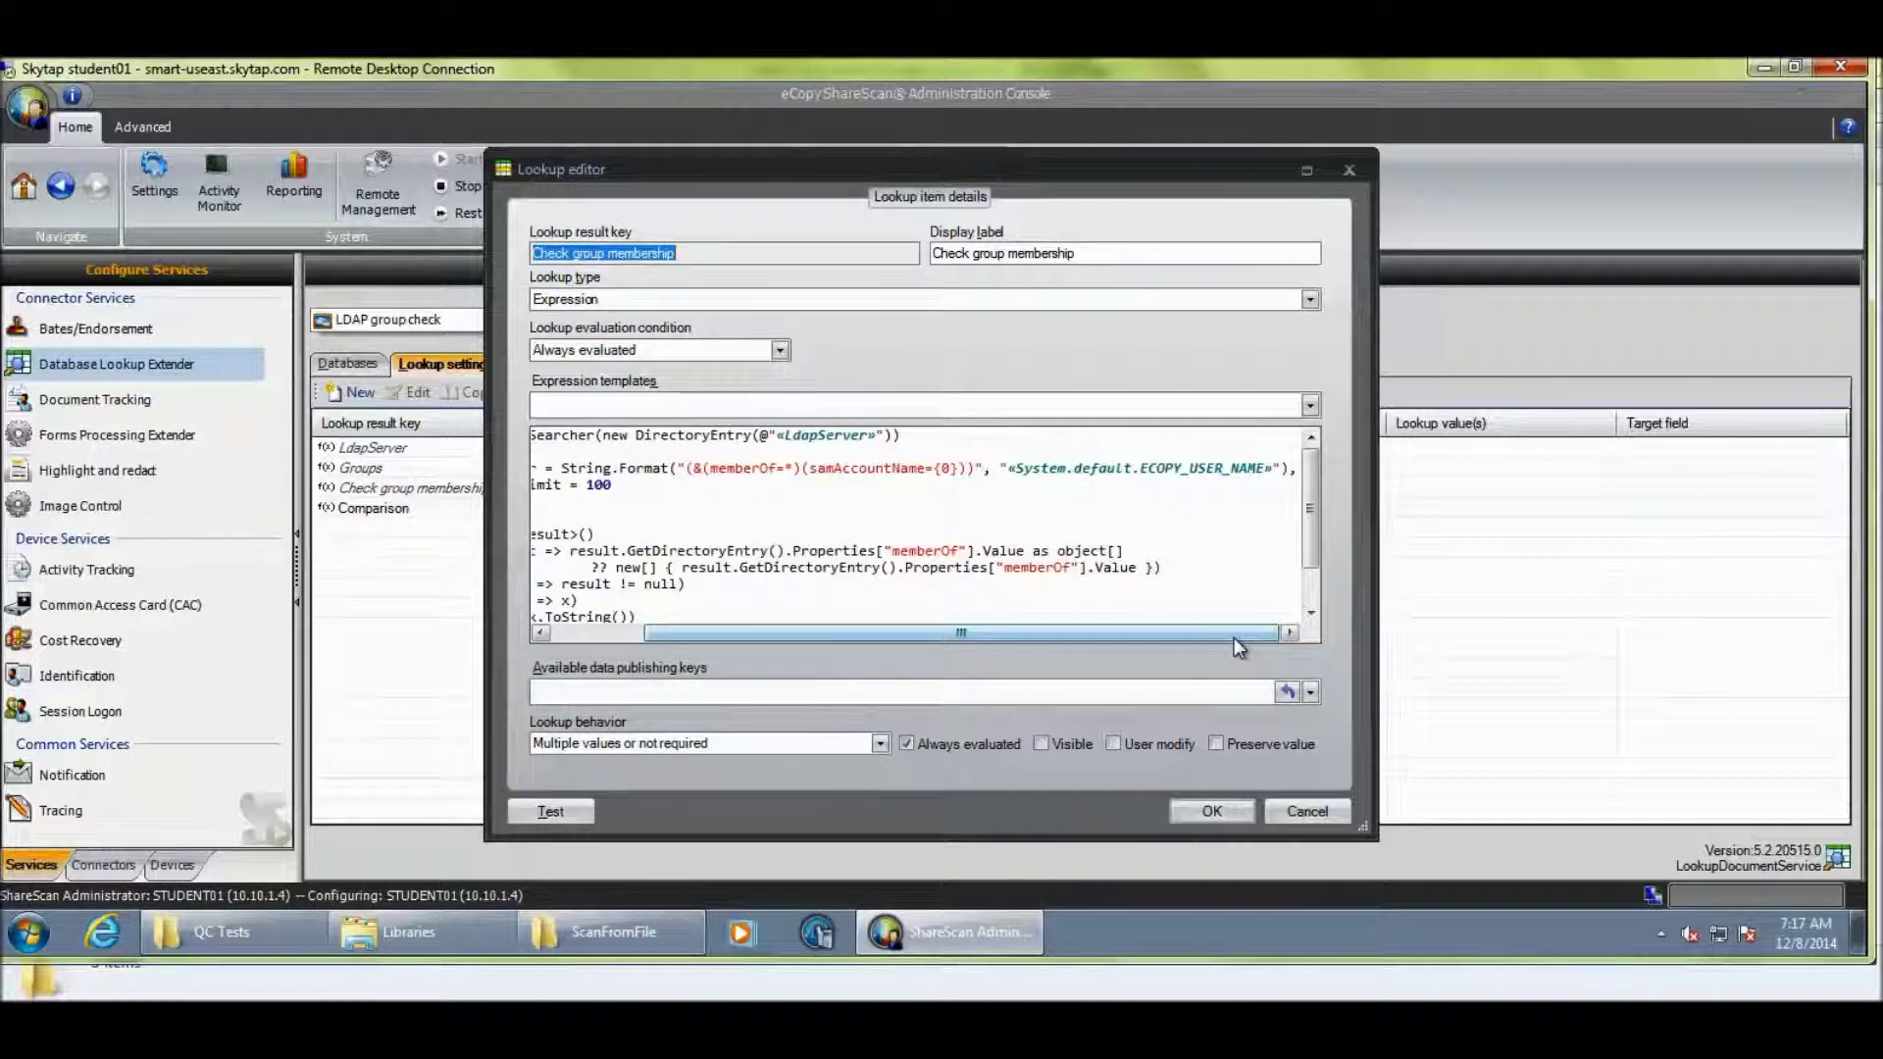
left_click_drag(1225, 638, 900, 628)
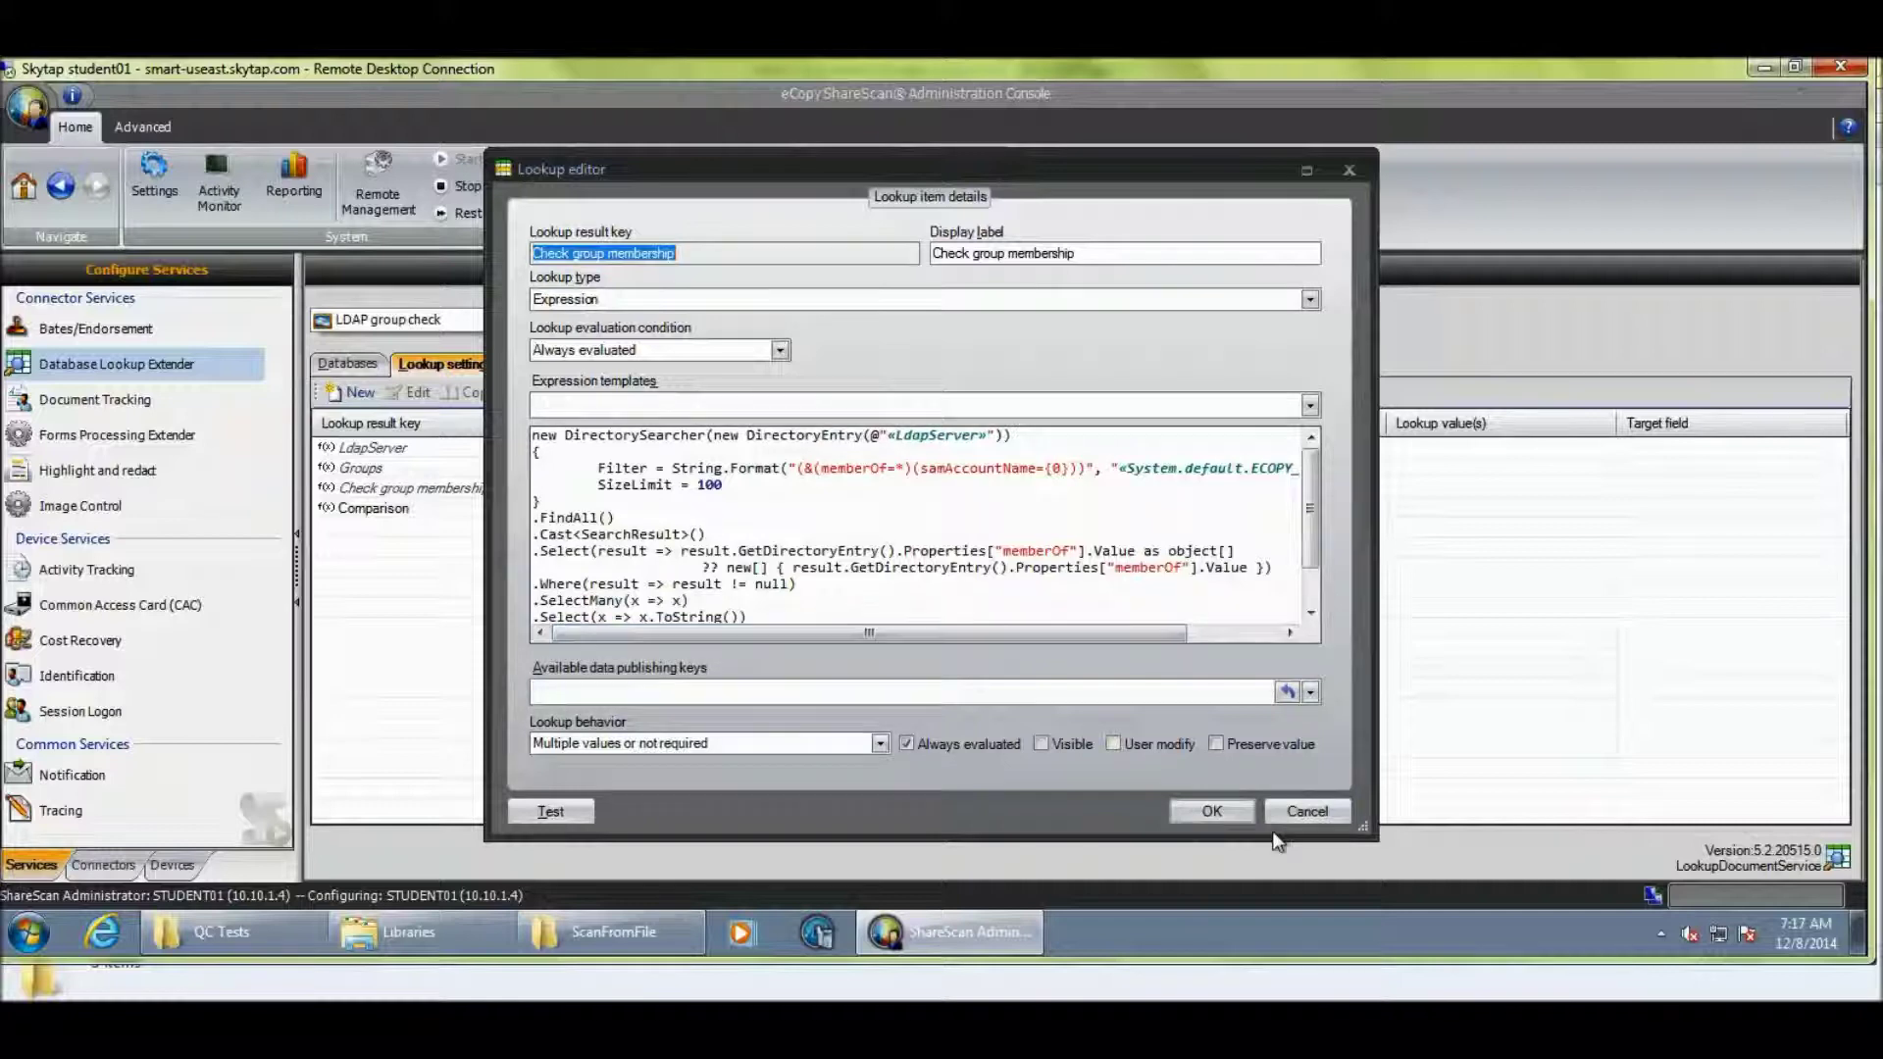
left_click(1229, 814)
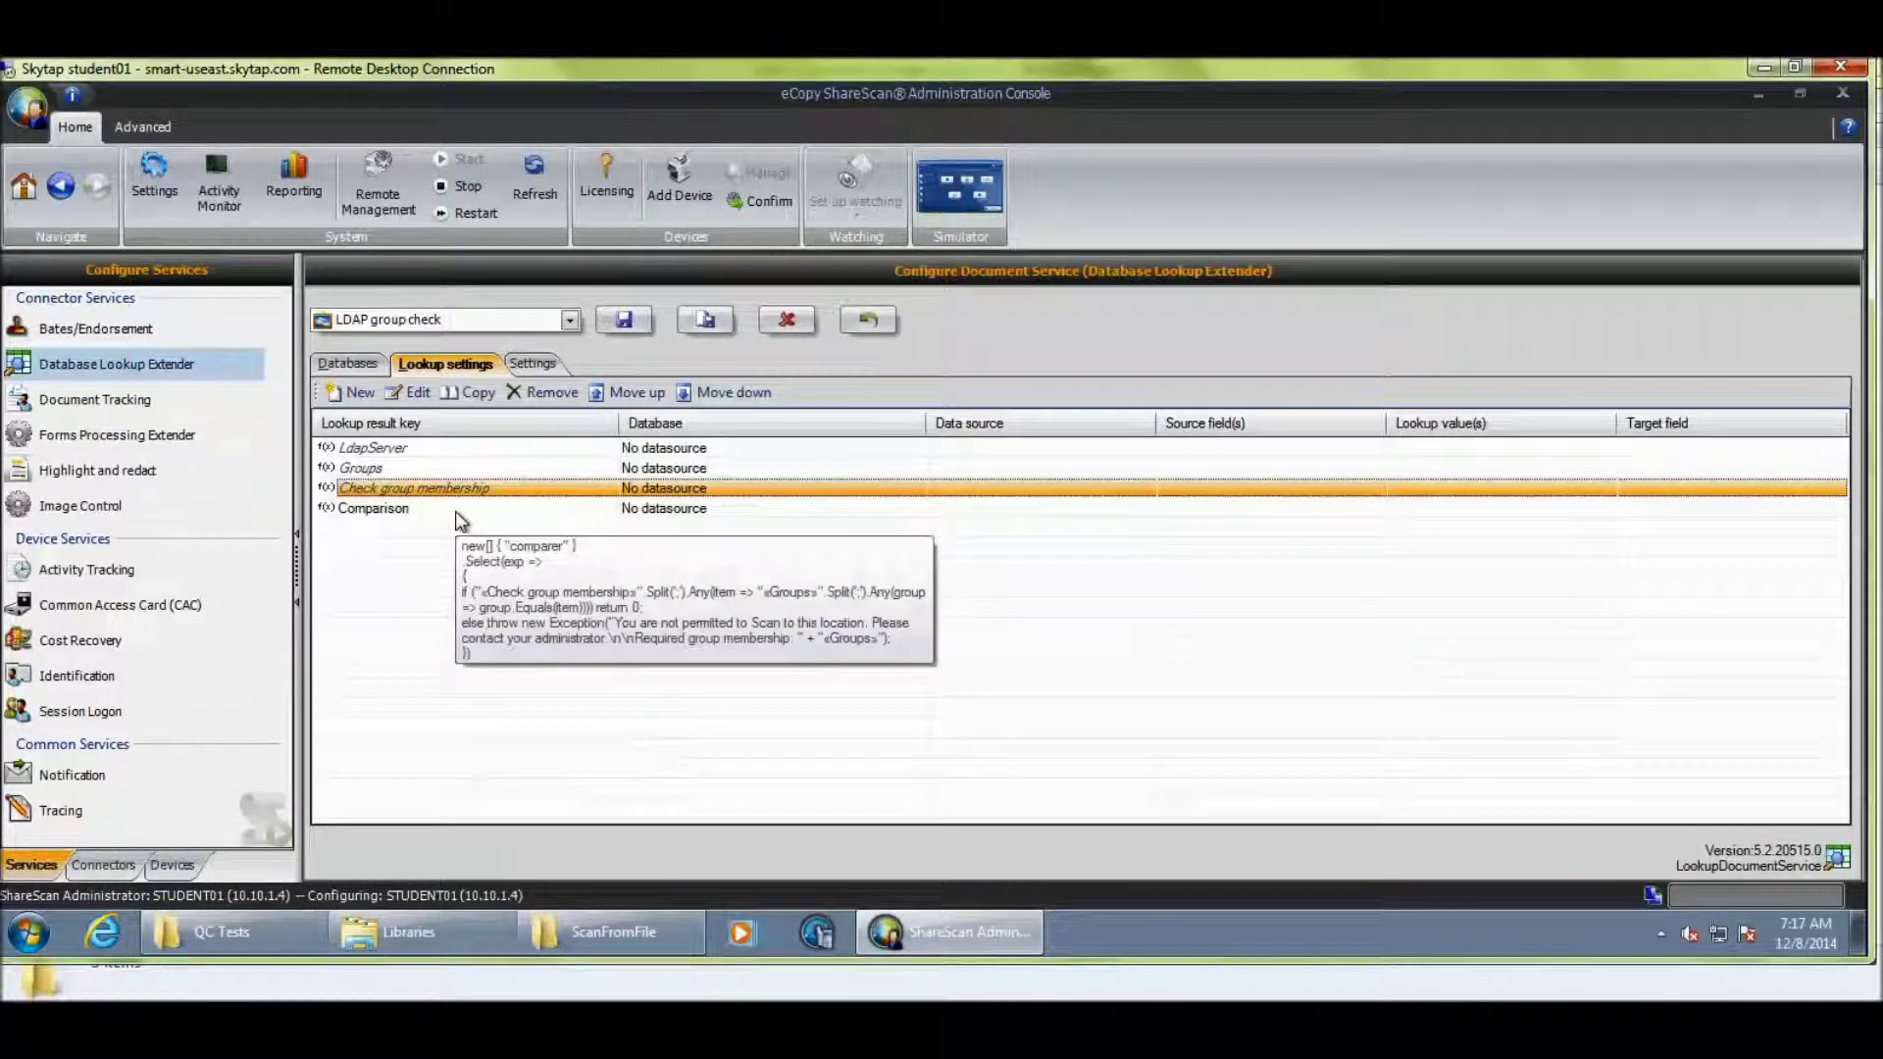
double_click(458, 512)
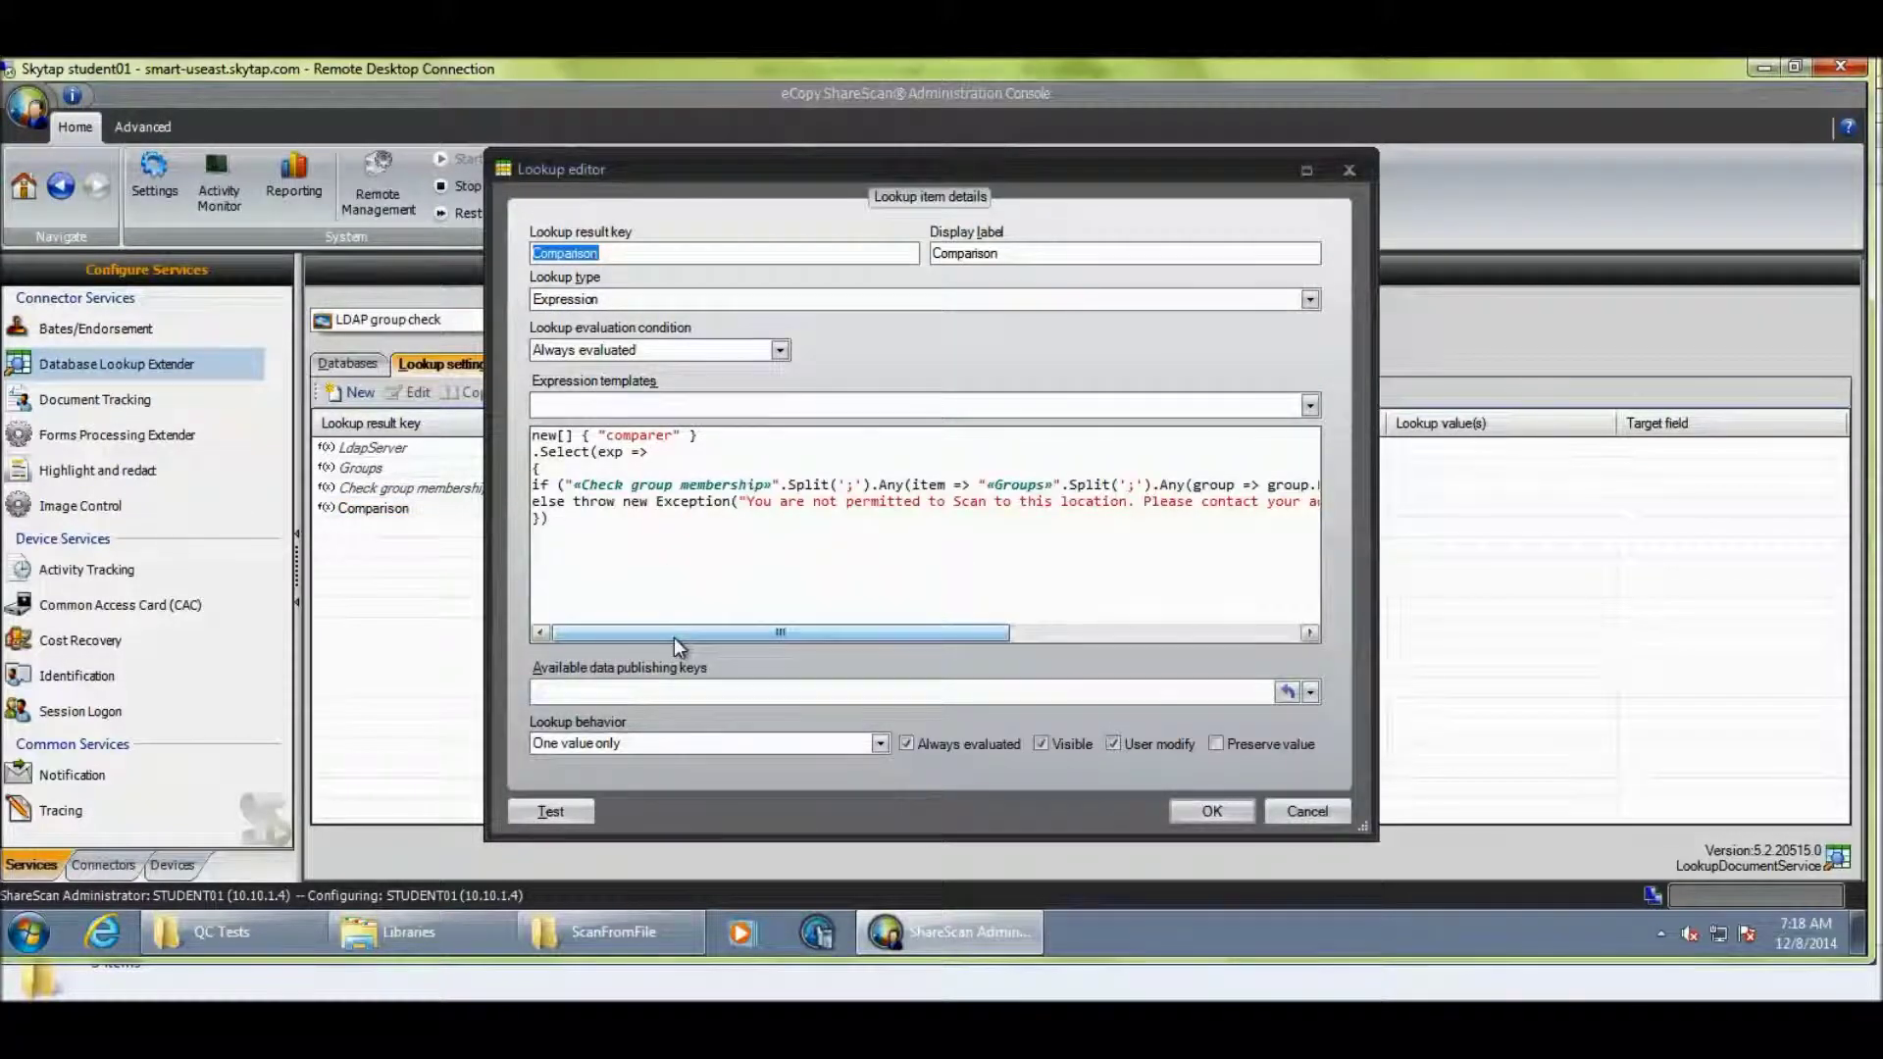
left_click_drag(674, 638, 772, 633)
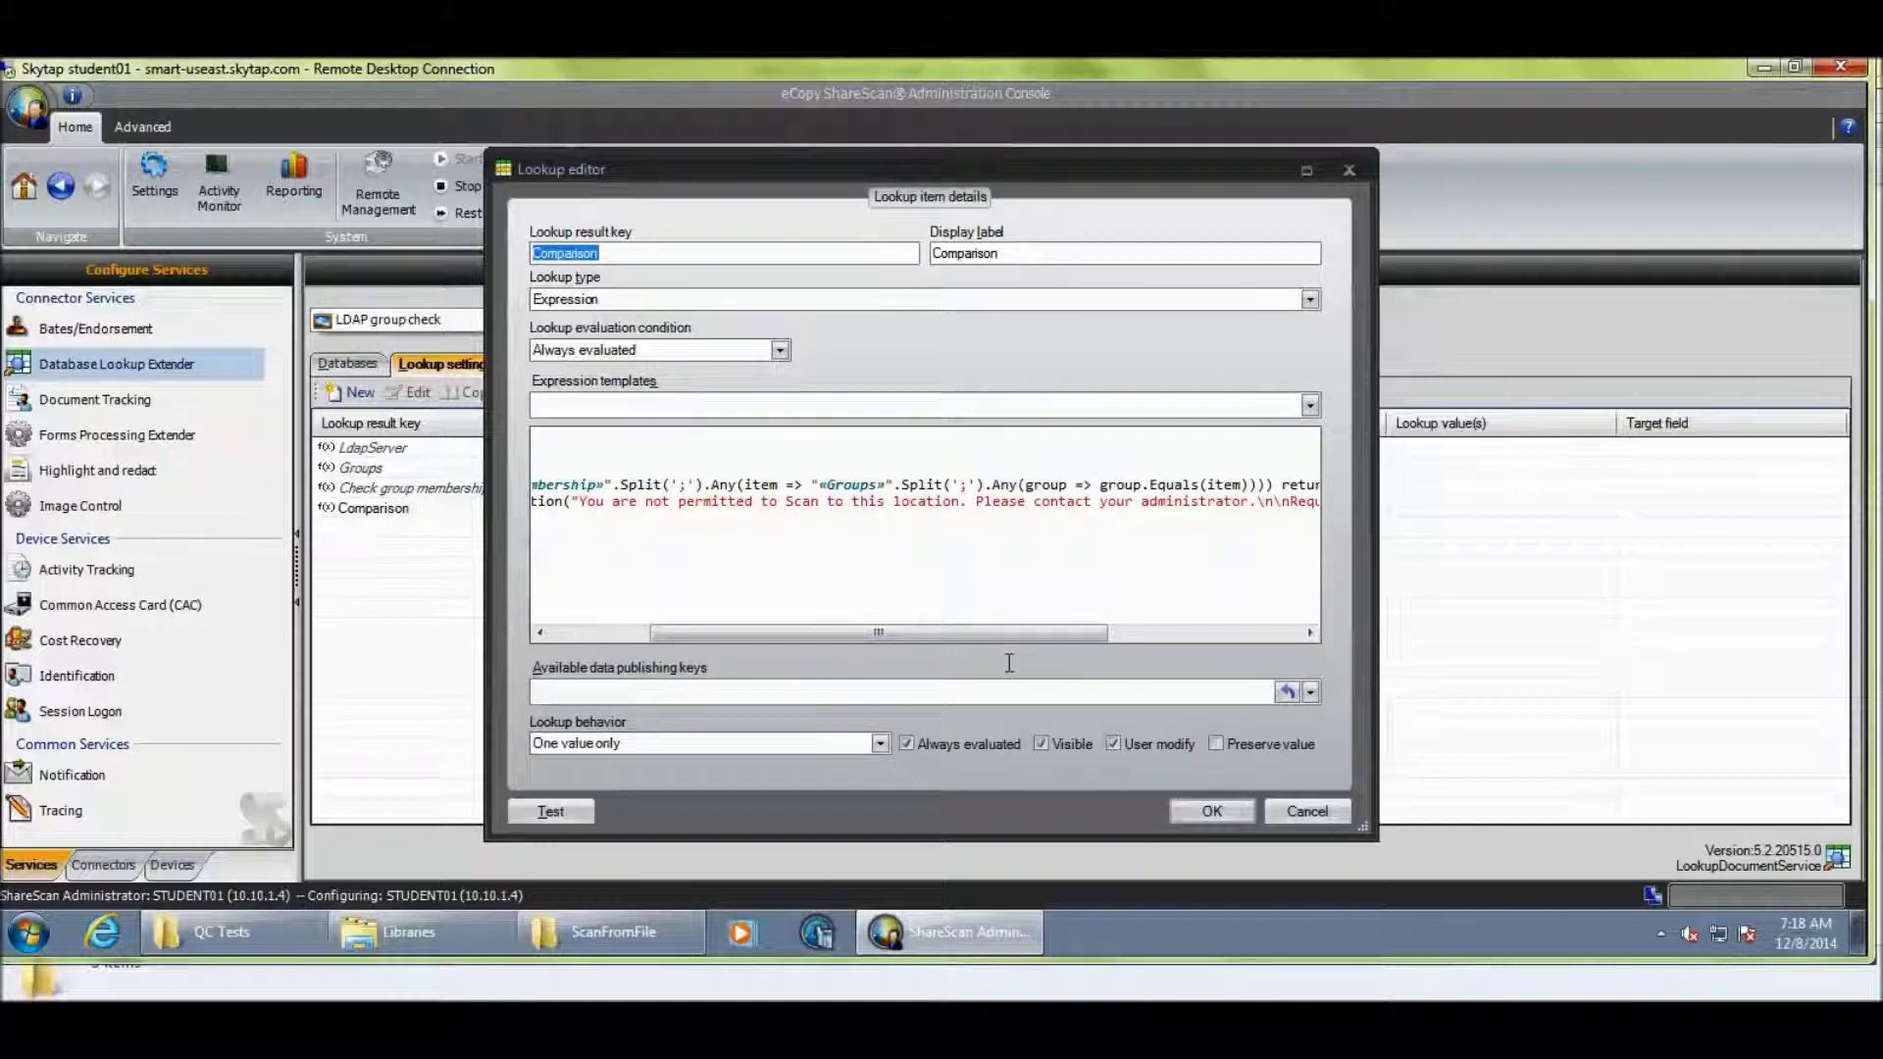
left_click_drag(1049, 632, 1065, 530)
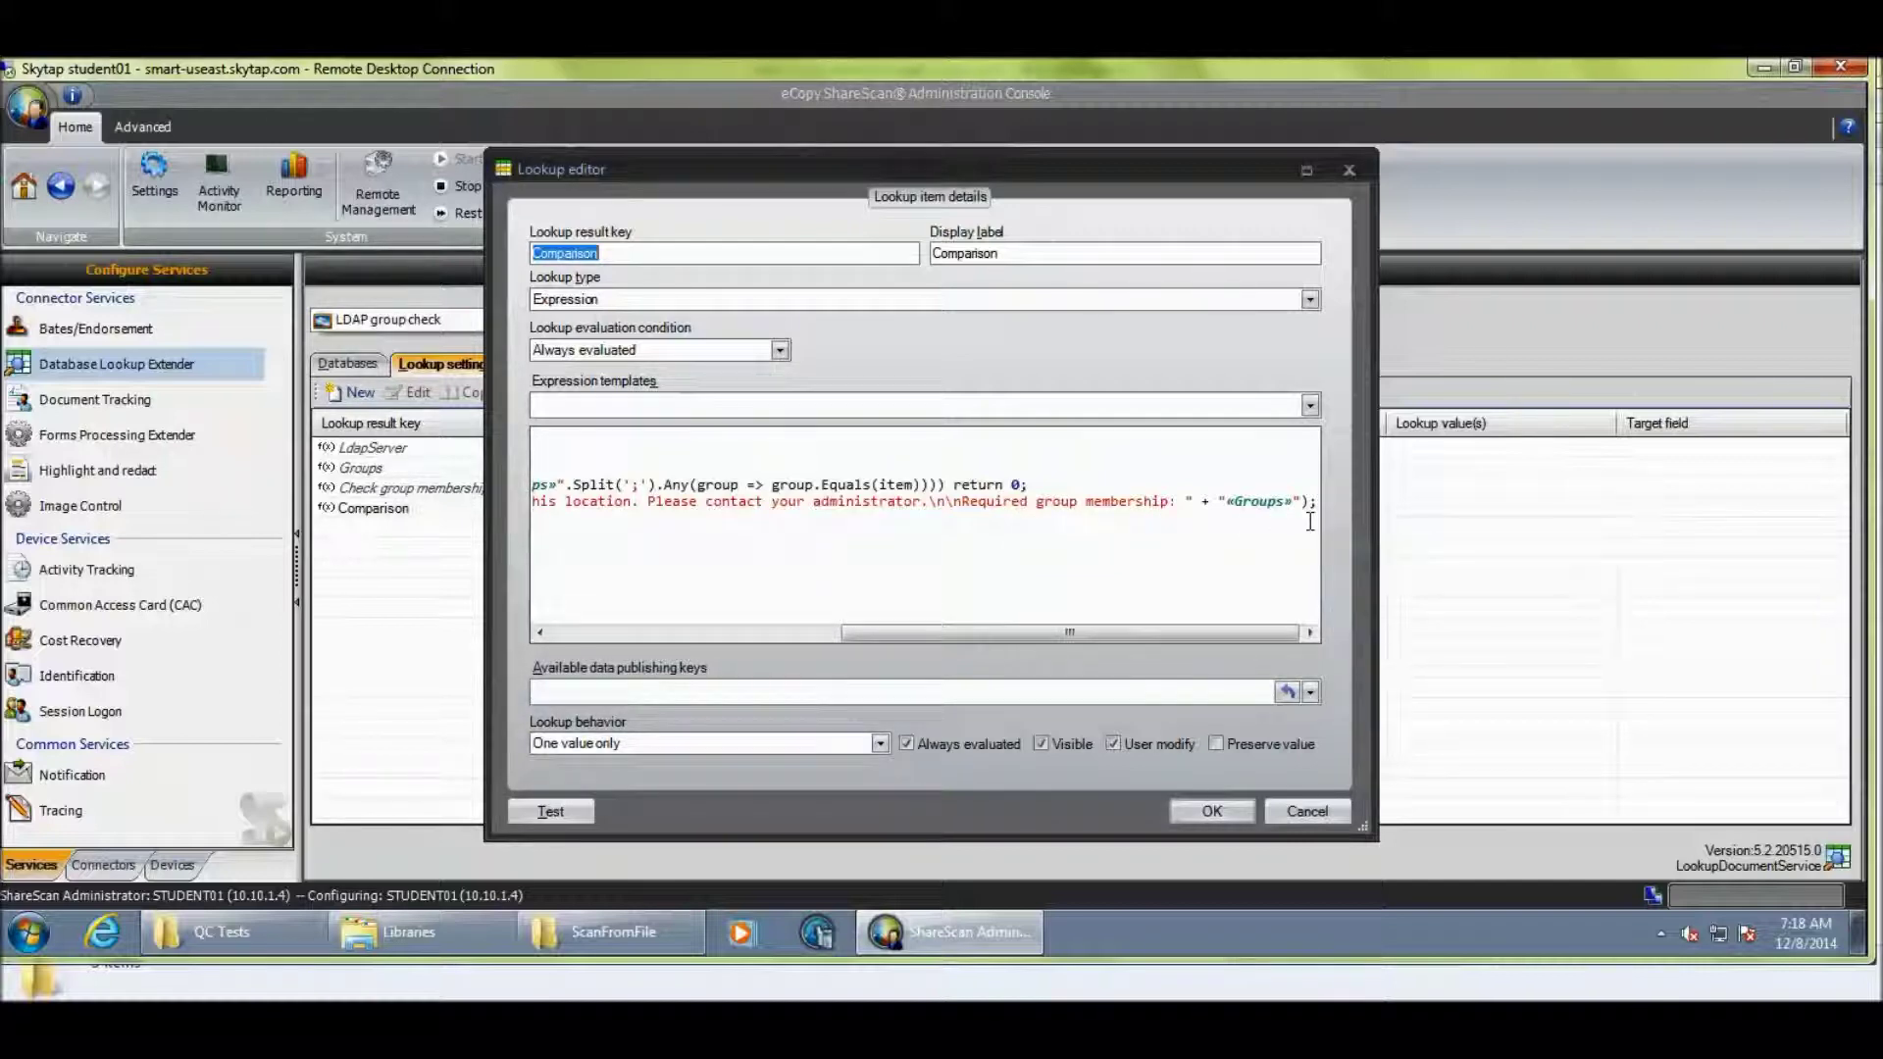
left_click(1204, 814)
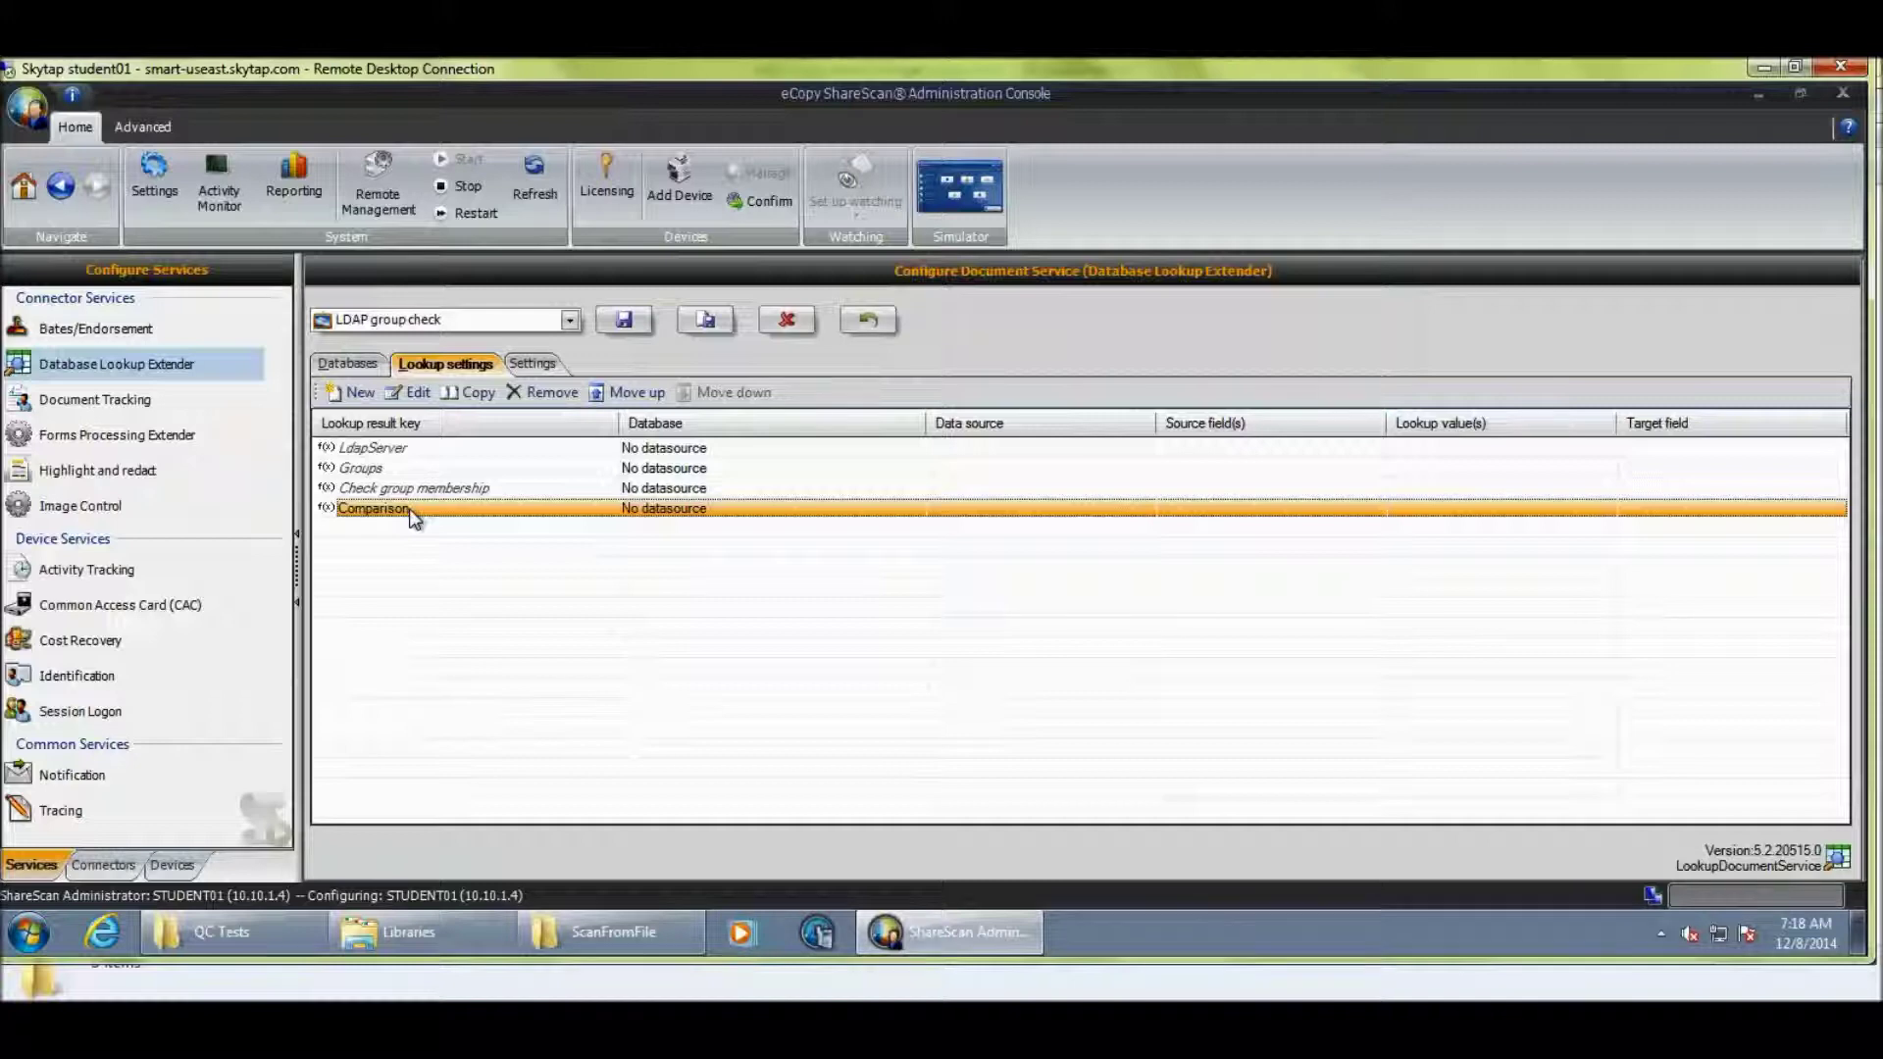
left_click(101, 864)
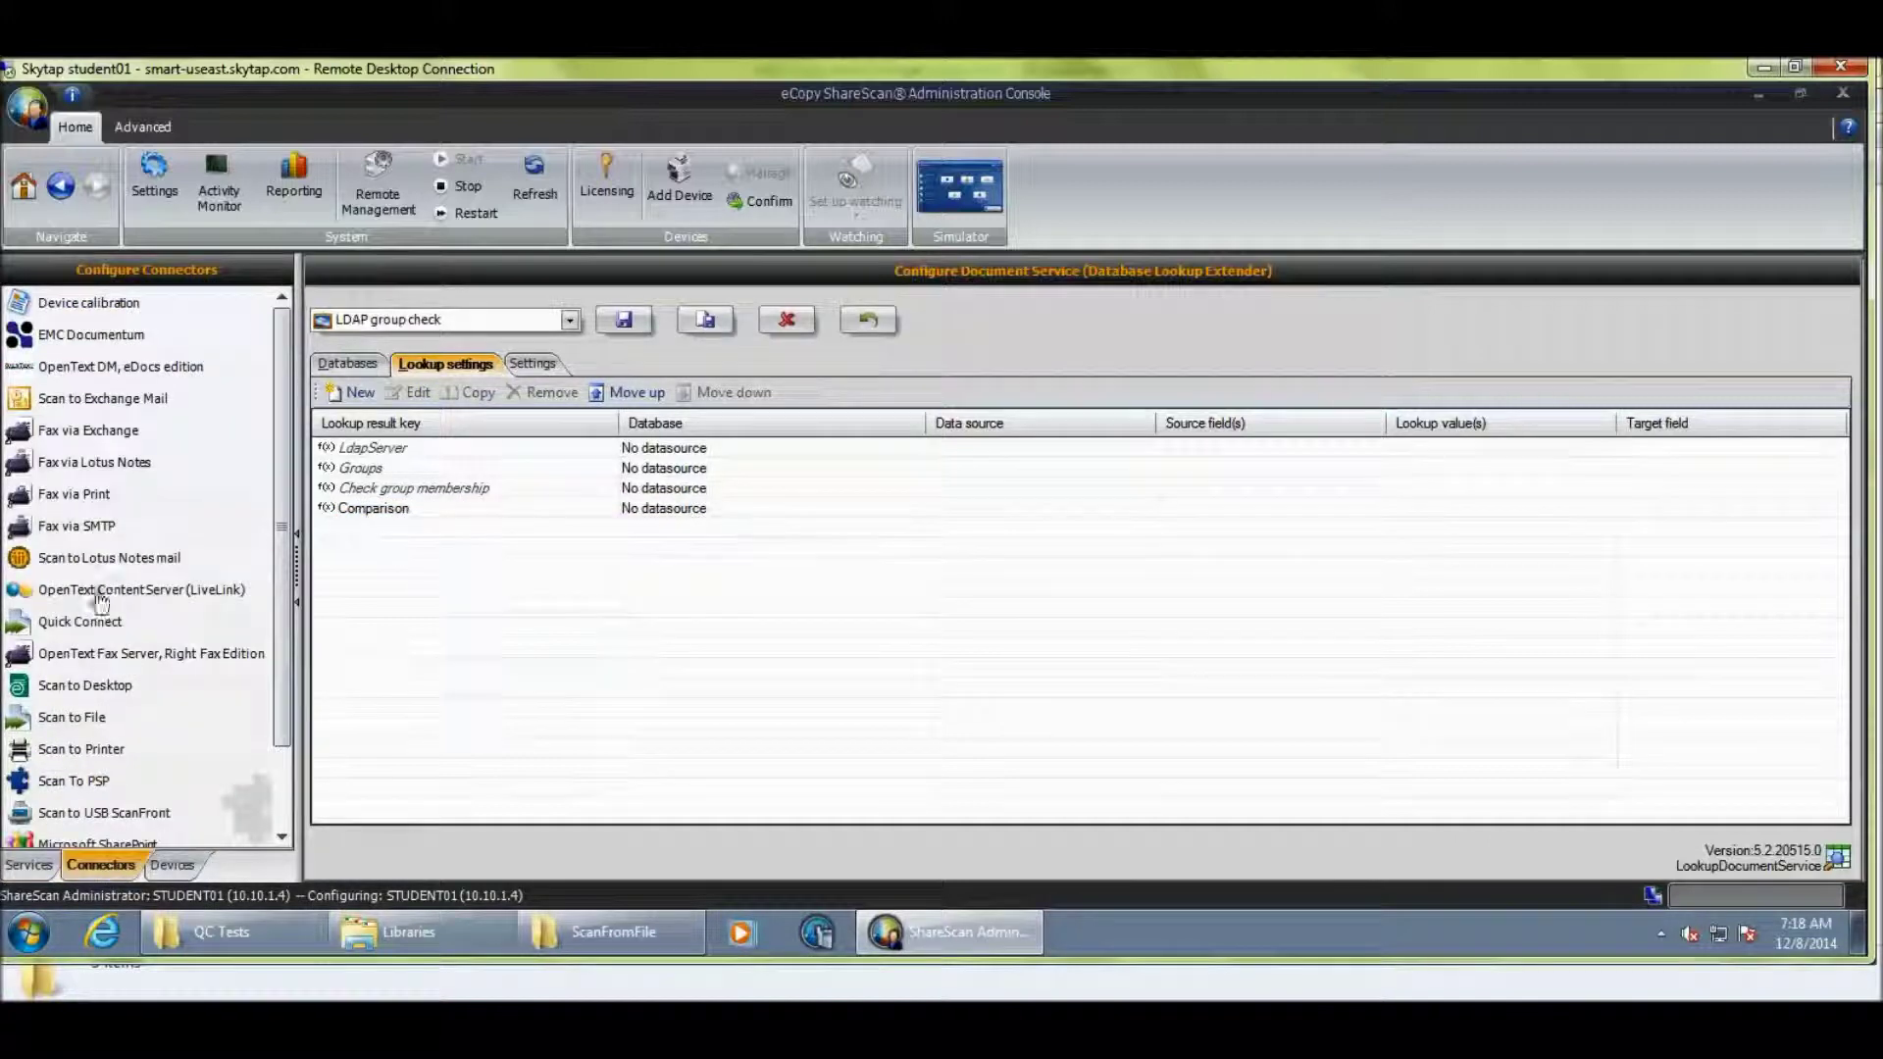
Open the Quick Connect connector, discarding the unsaved lookup changes.
left_click(91, 619)
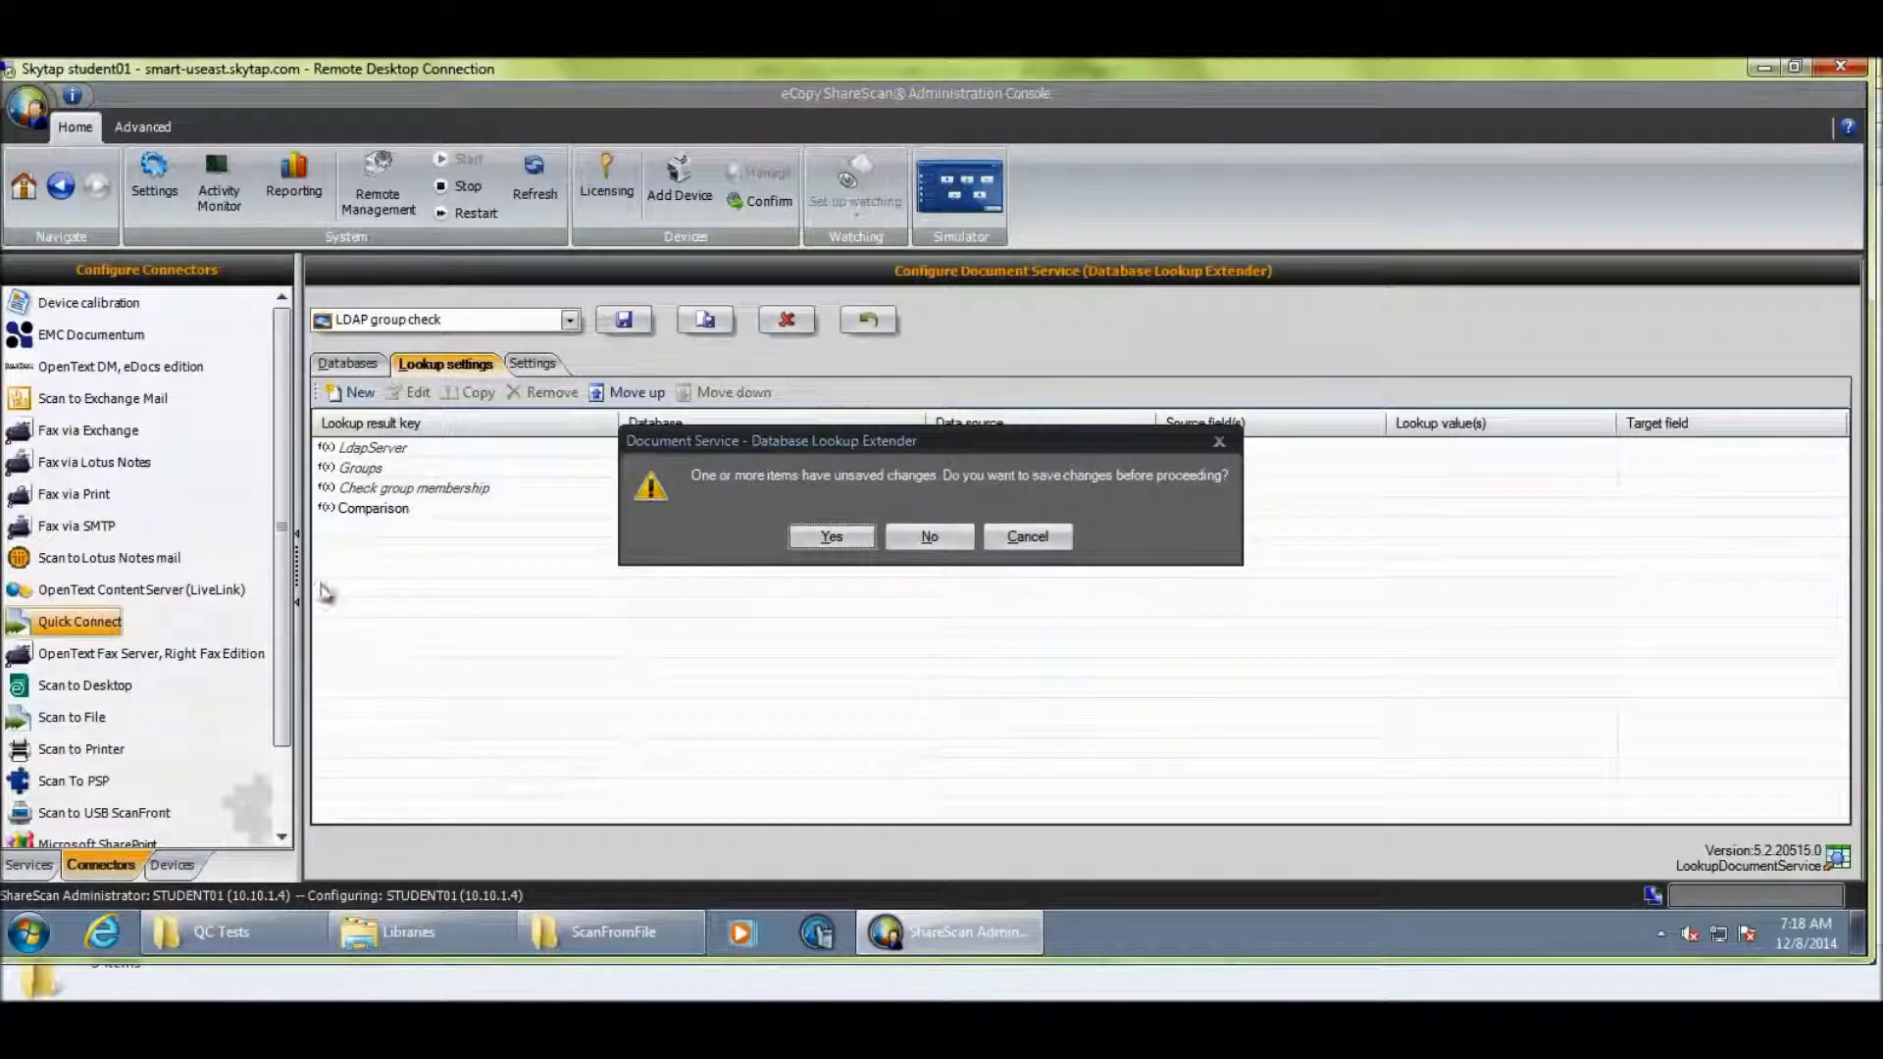
left_click(930, 537)
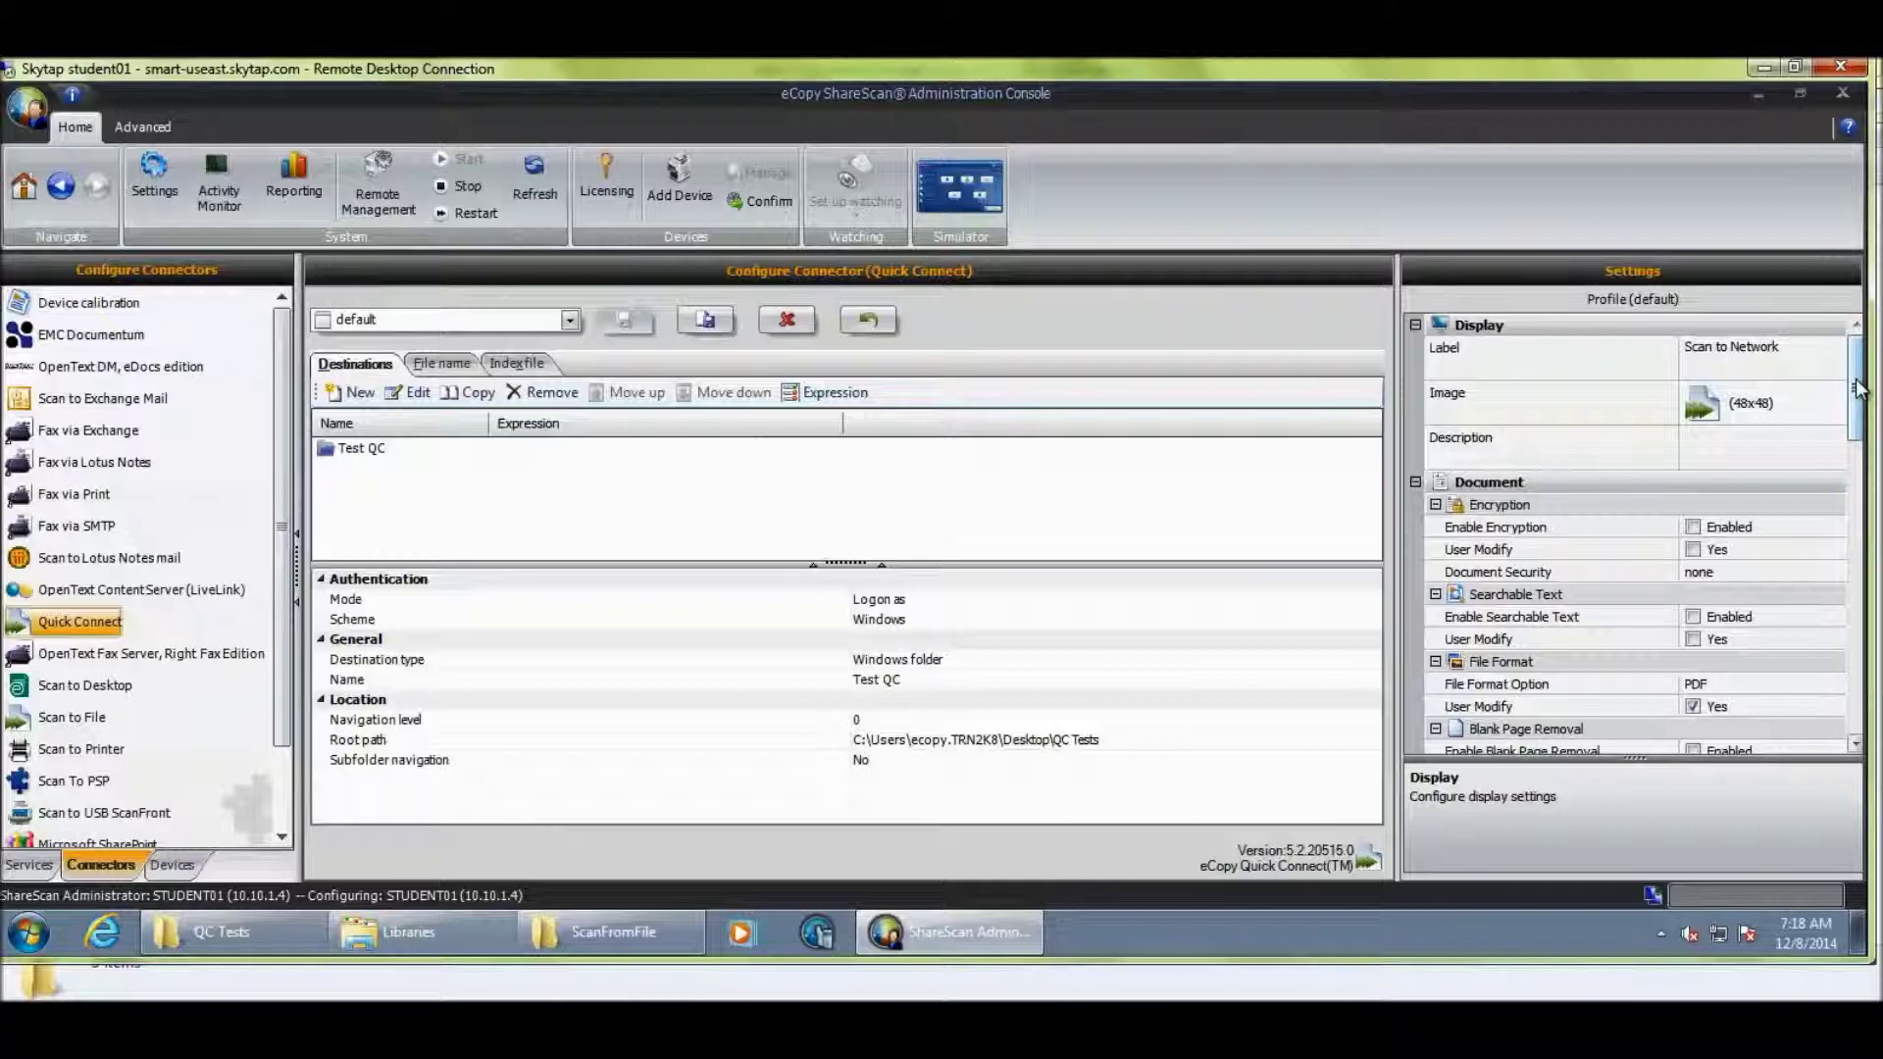
scroll(1858, 442, "down", 2)
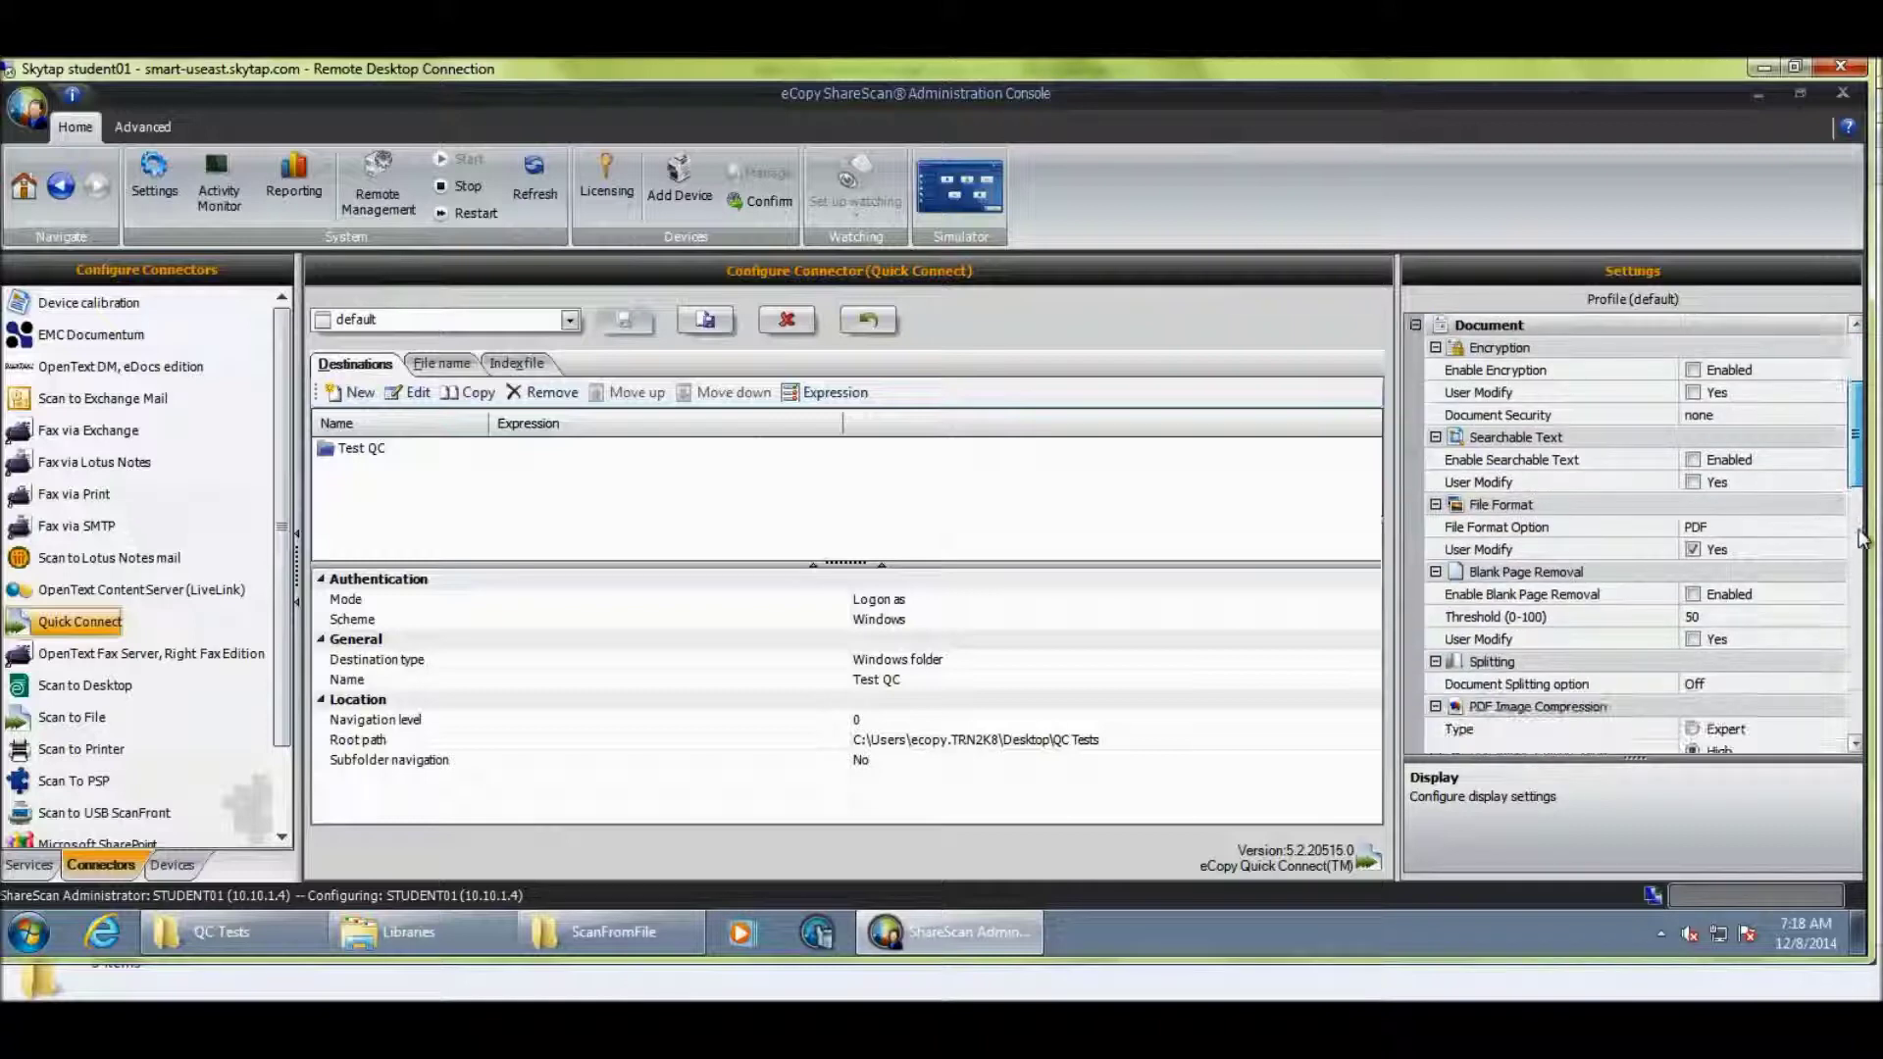
scroll(1860, 537, "down", 10)
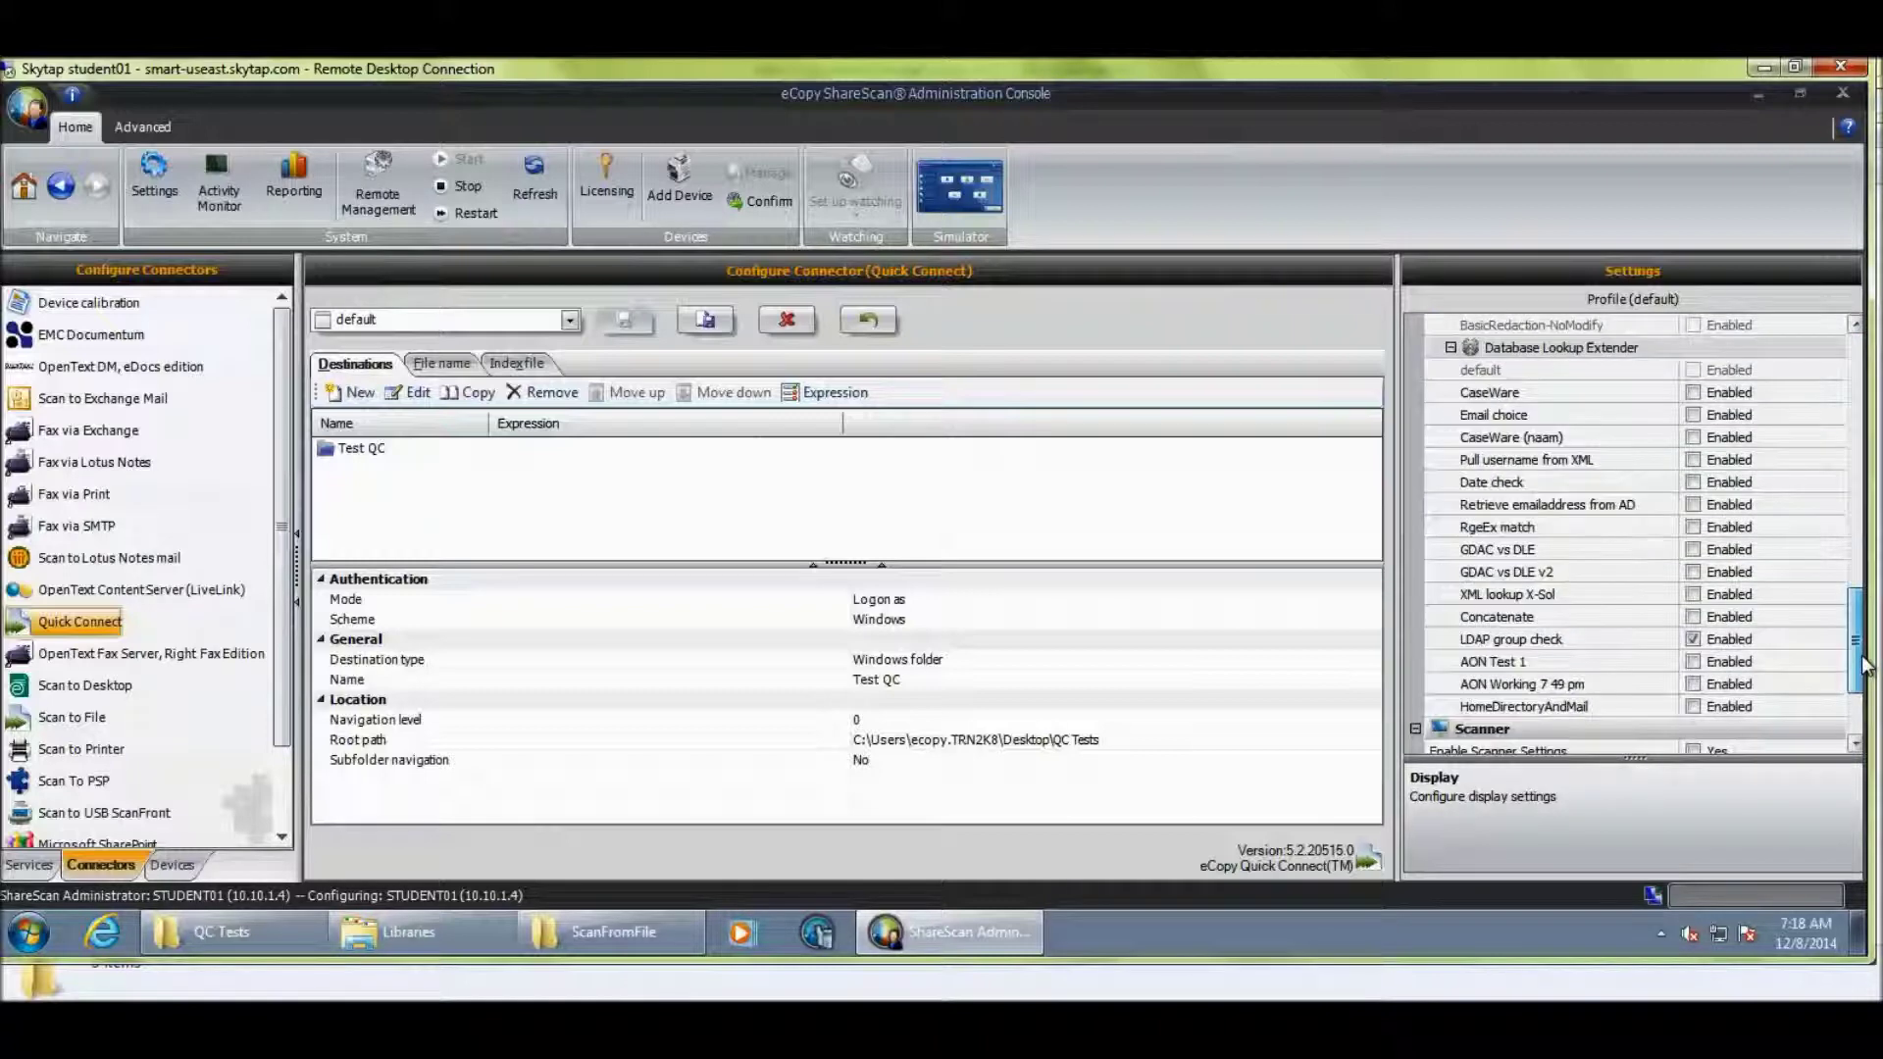
scroll(1863, 665, "down", 2)
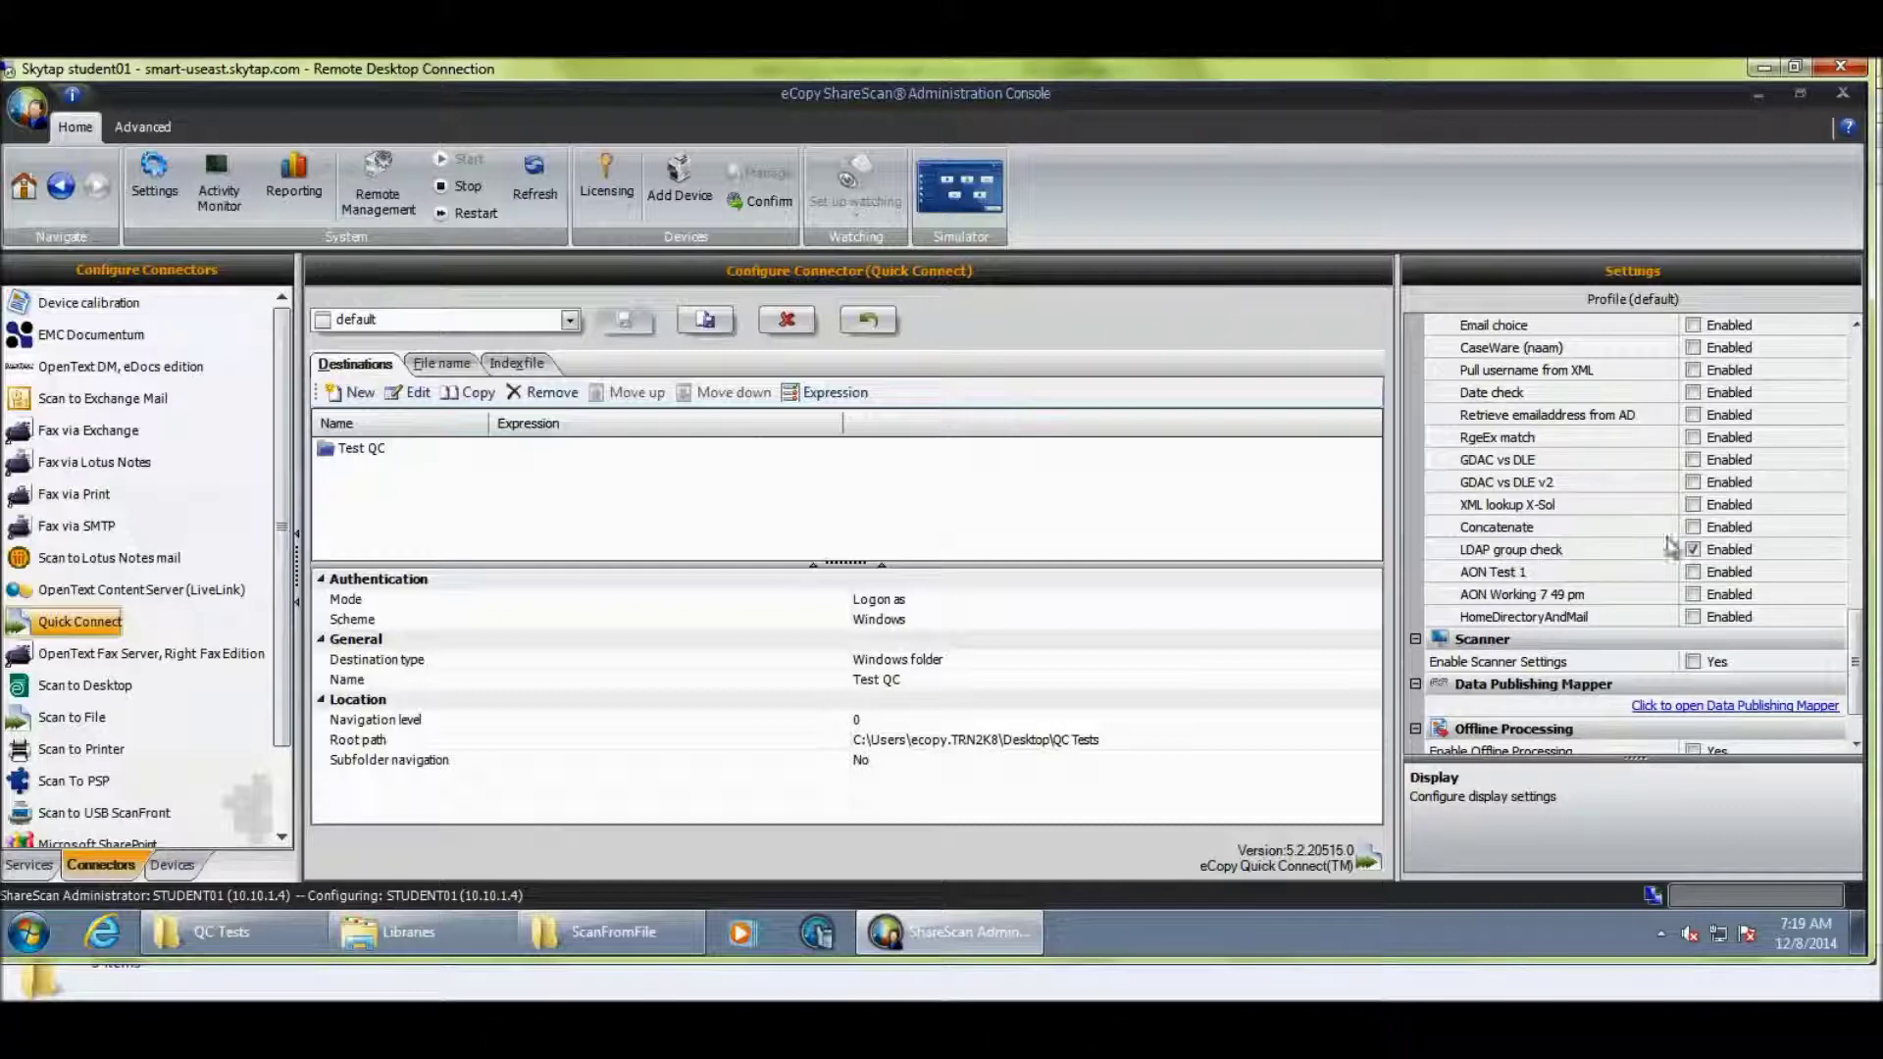